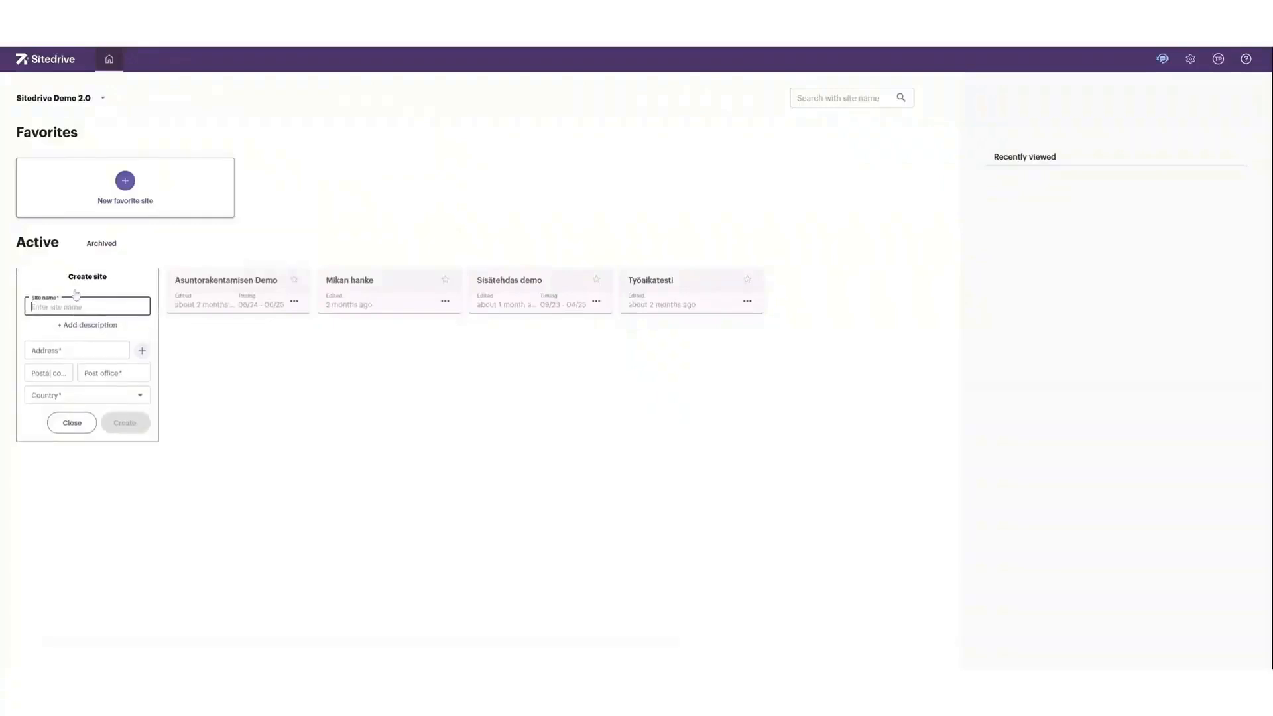
Create a site named Demo, filling in its street address, postal code, post office and country.
text(Demo)
key(Tab)
text(Video street)
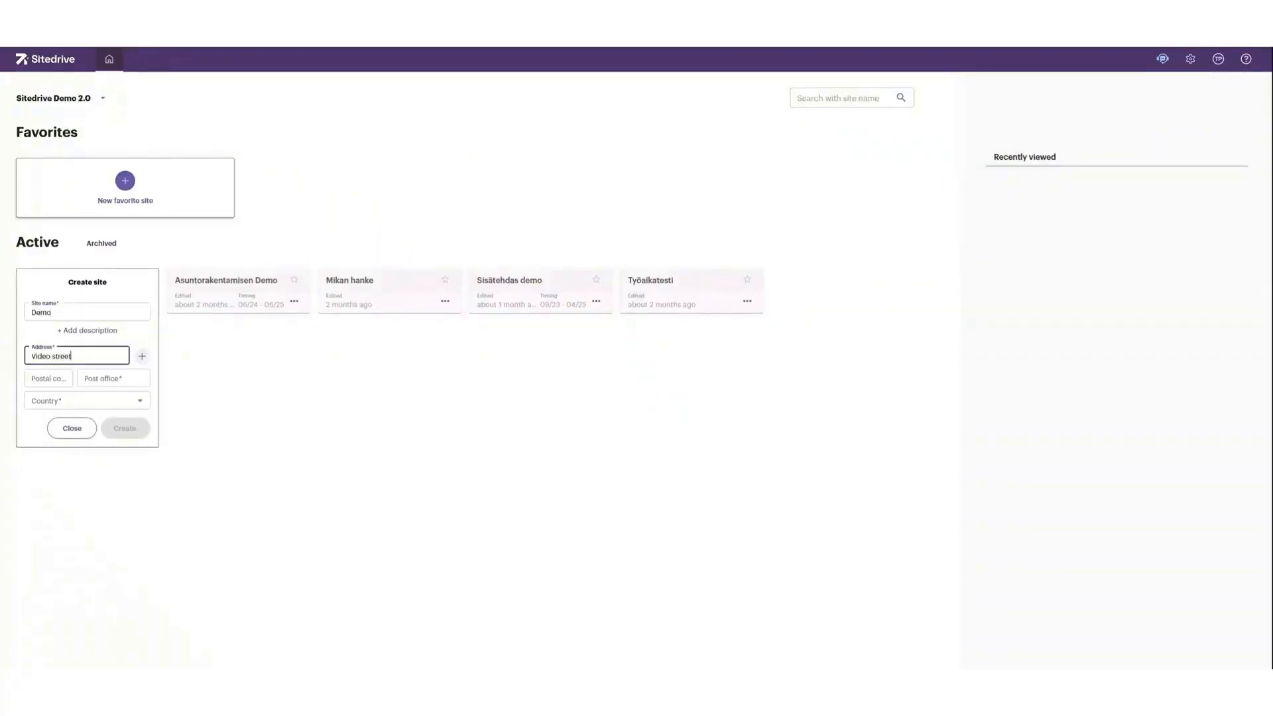
key(Tab)
key(Tab)
key(Down)
key(Tab)
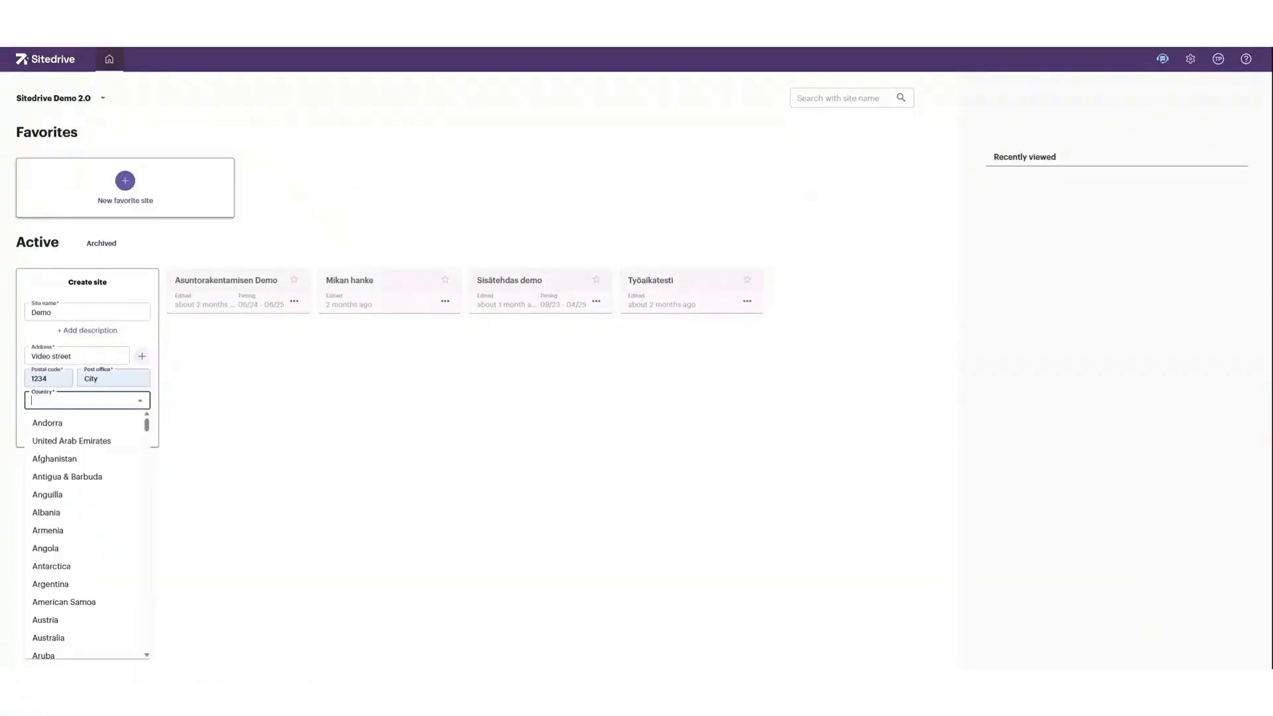
click(77, 427)
click(126, 429)
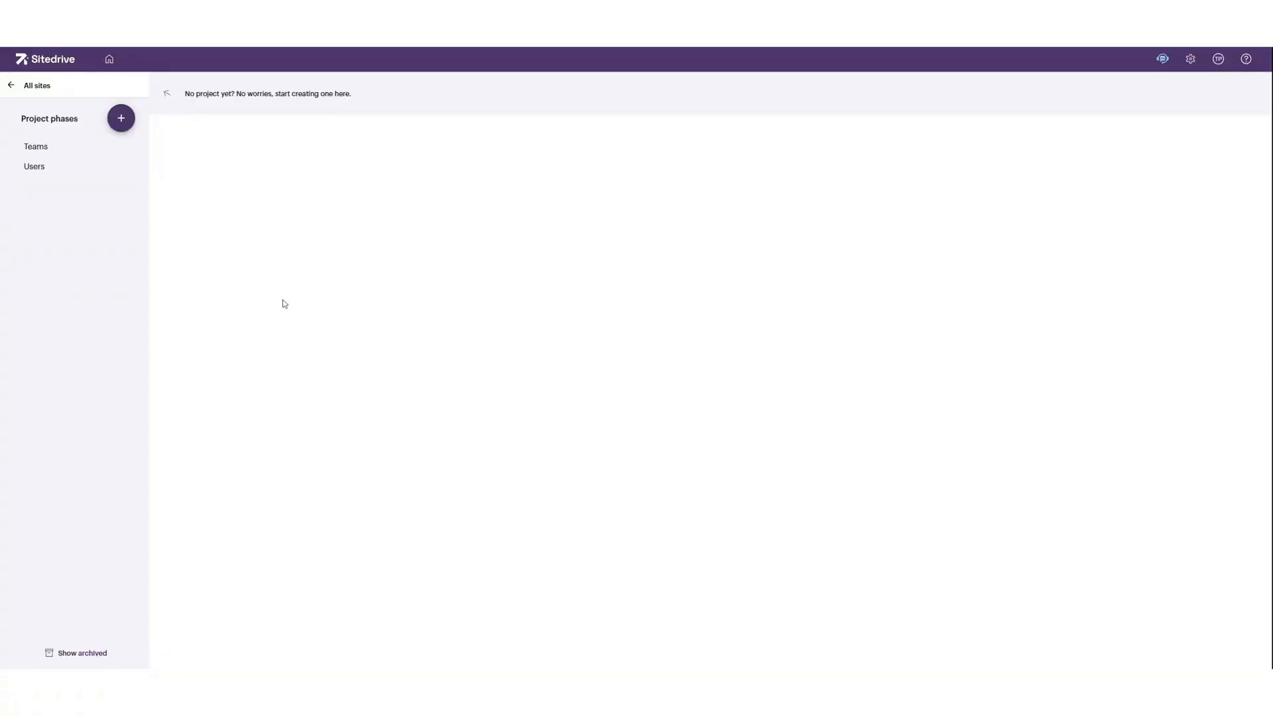
Add a new project phase named Production phase, starting with blank schedule content, and continue to its space model.
click(121, 119)
click(121, 155)
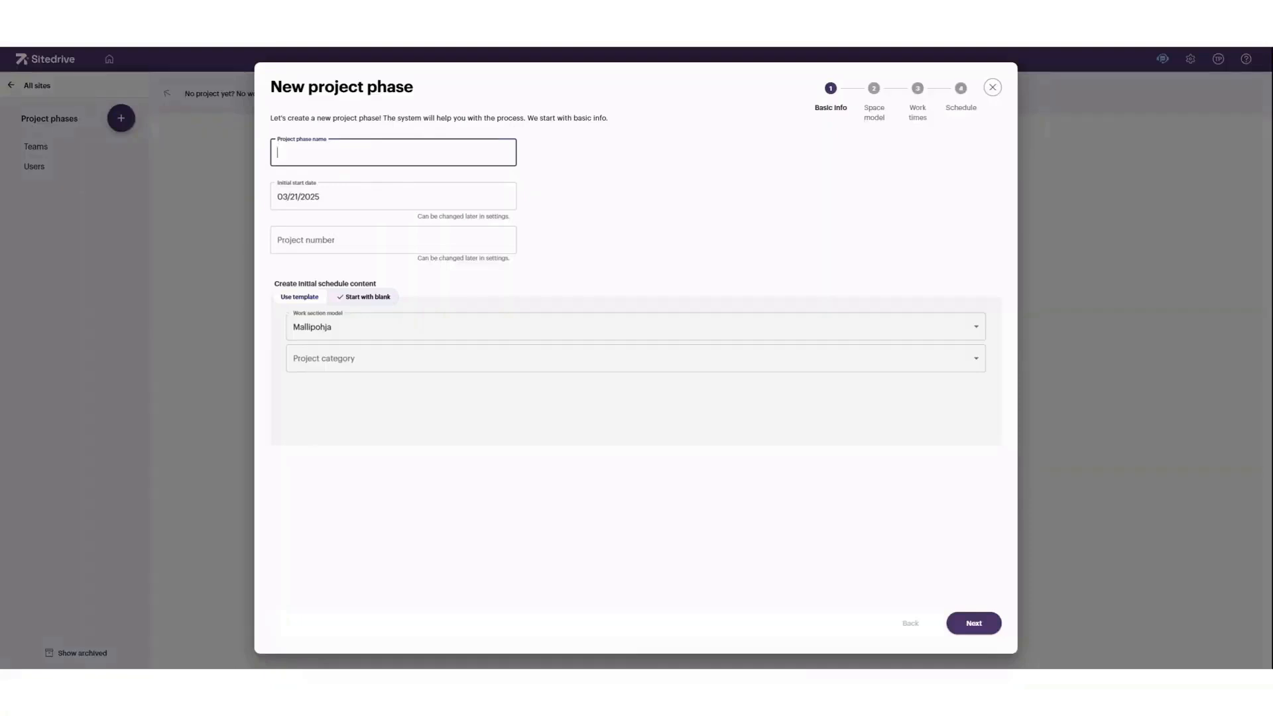
click(312, 157)
text(Production phase)
click(989, 626)
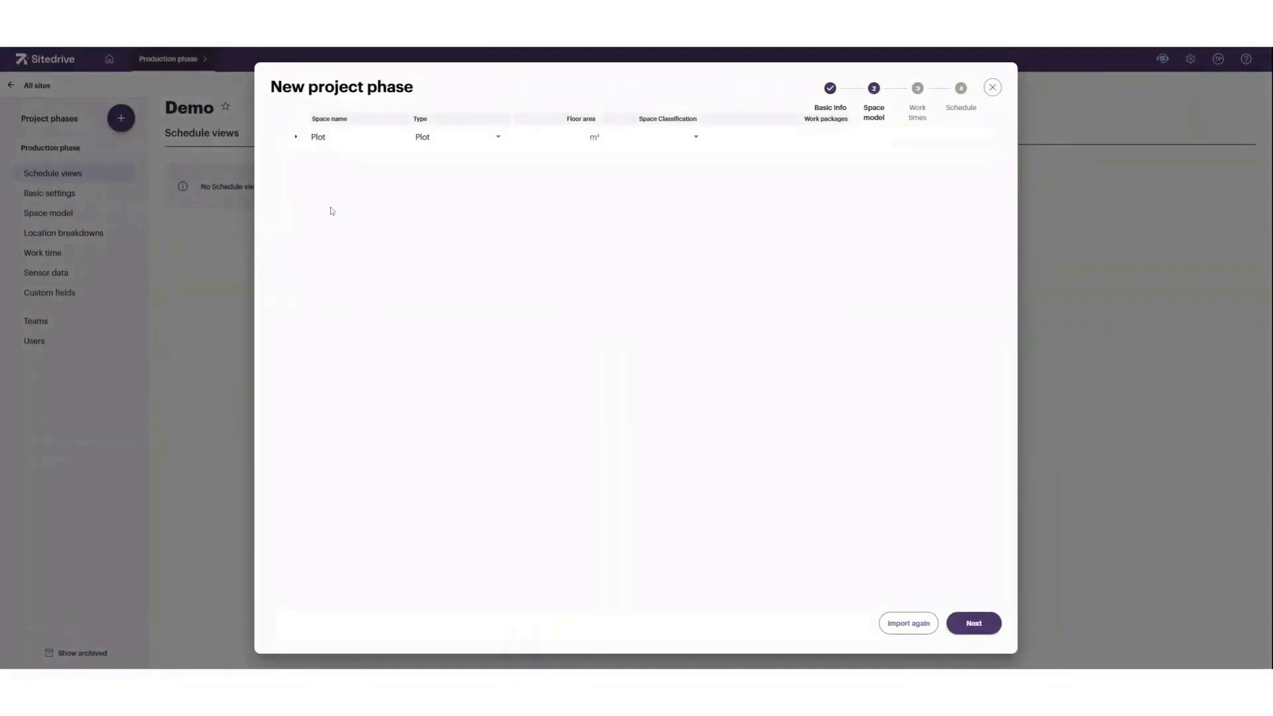
Expand Excavation and Building 1 in the space model, down to the rooms of 1st-floor zone A1, and continue to the work times.
click(296, 136)
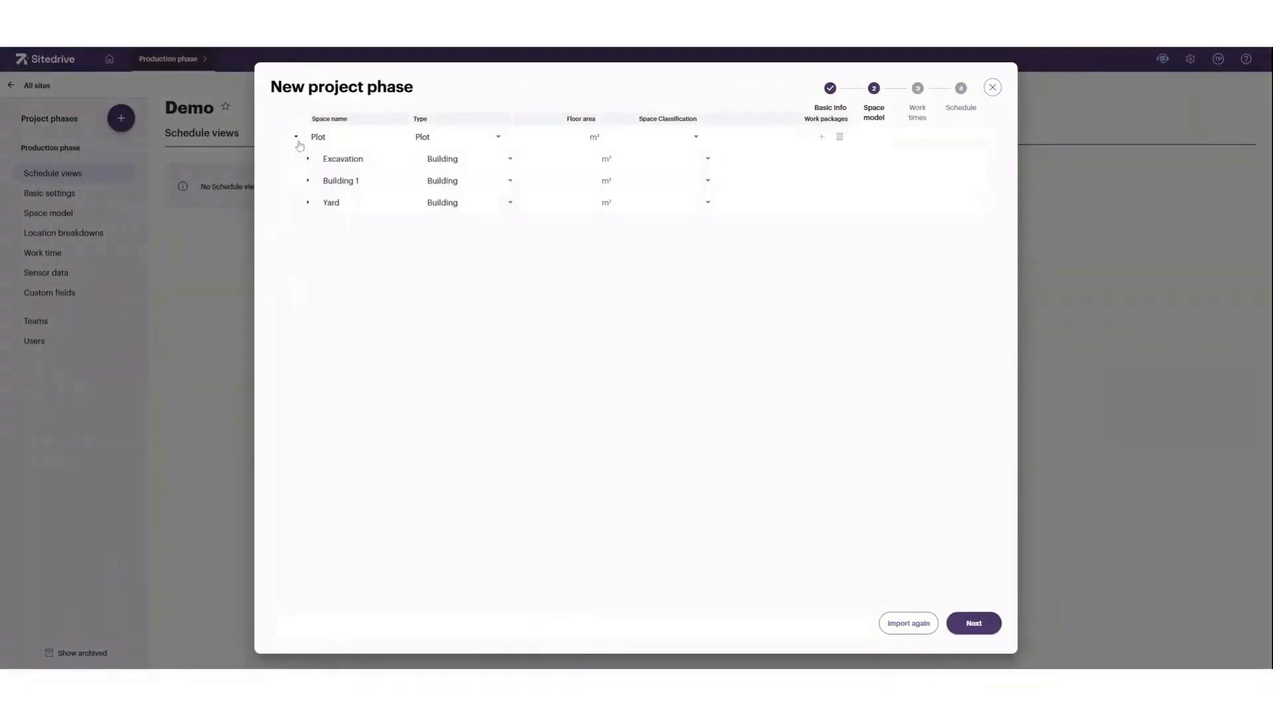
click(308, 159)
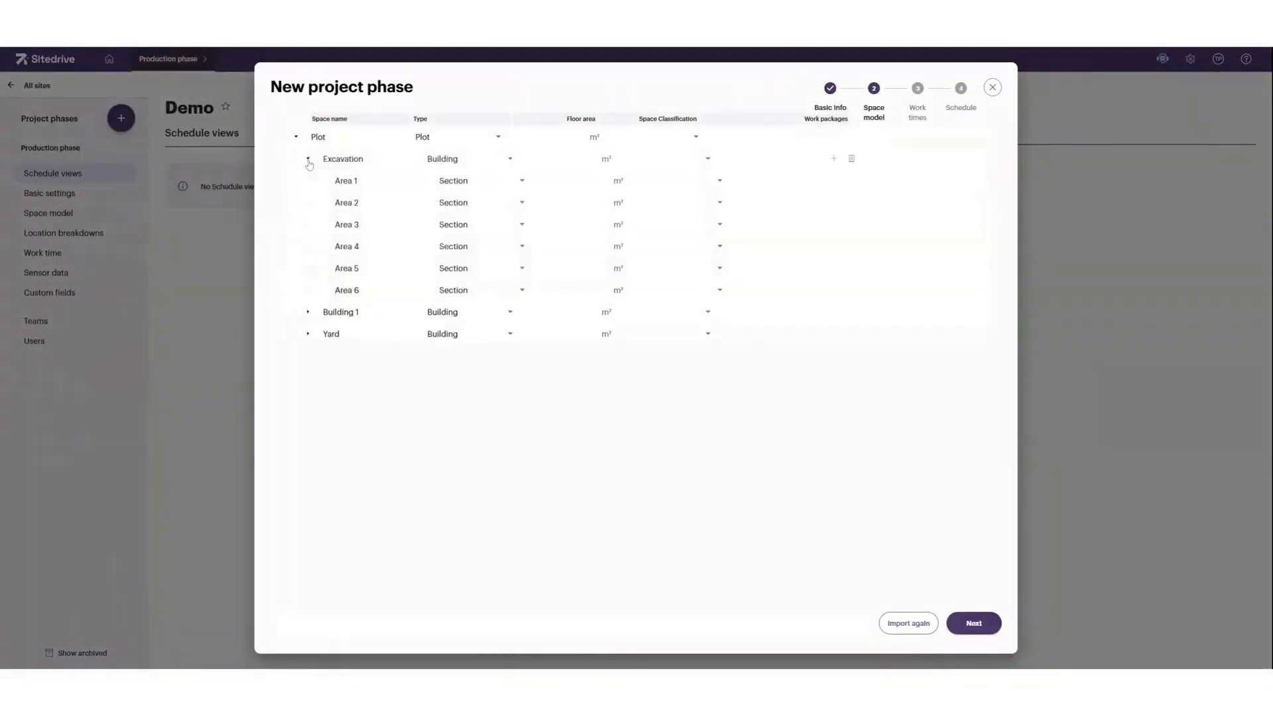
click(307, 312)
click(321, 335)
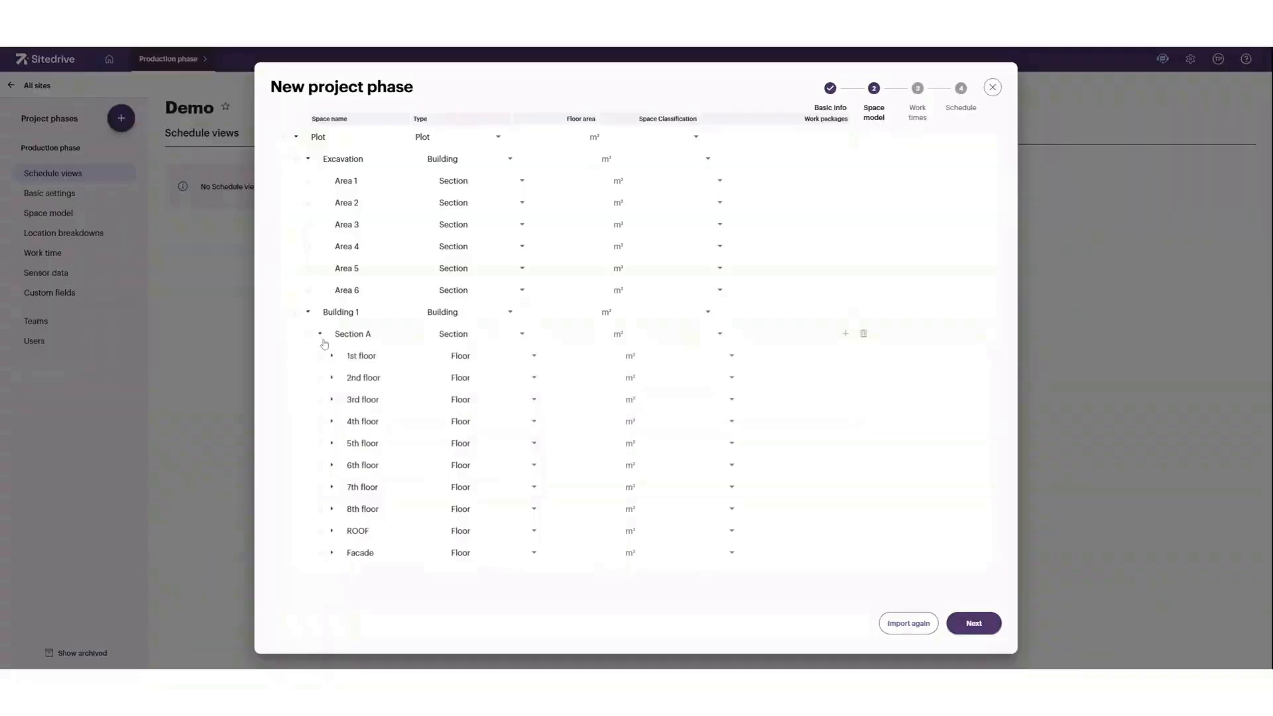
click(332, 356)
click(344, 378)
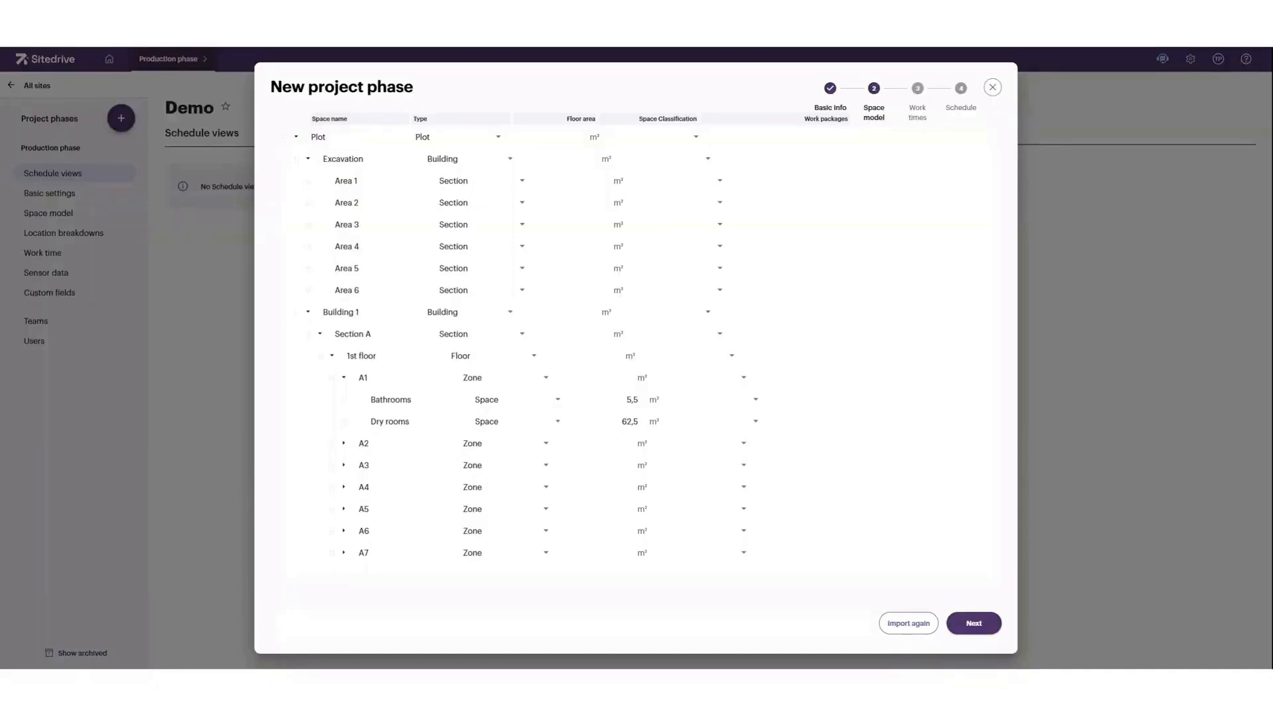
click(974, 623)
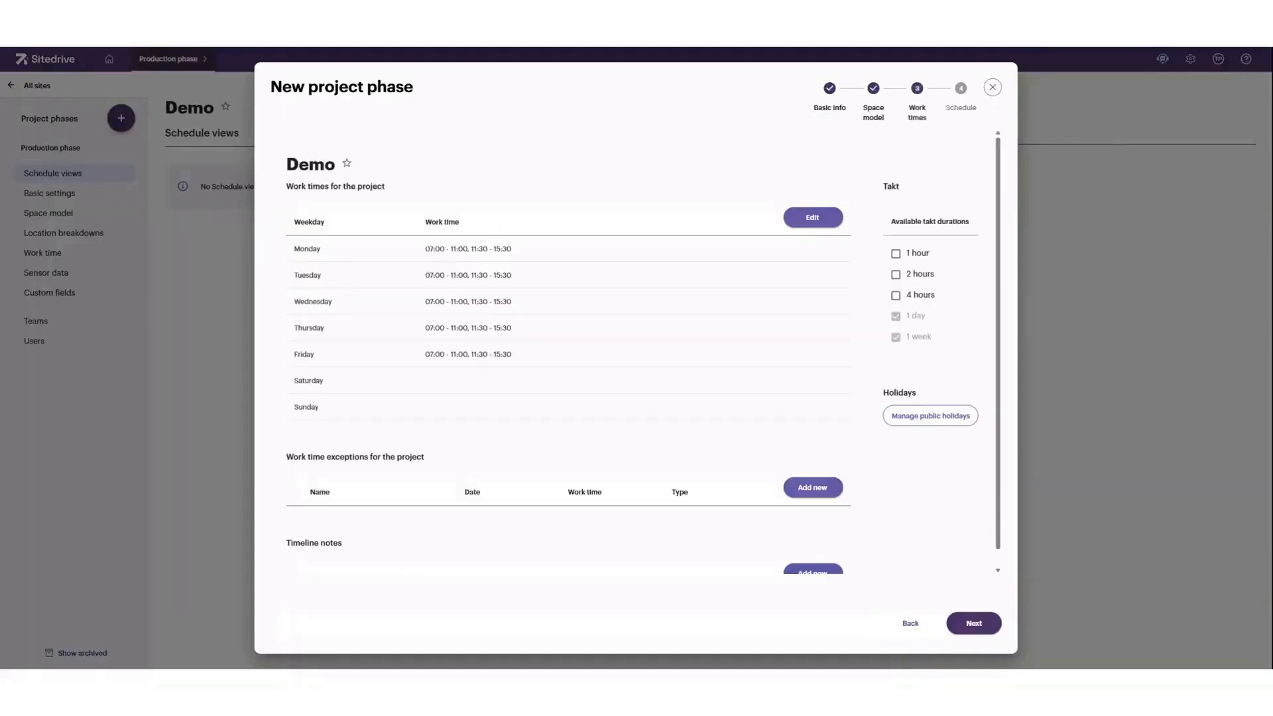
Apply the United States public holiday calendar to the project, keeping the 2-year span and the hidden (exception) display.
scroll(925, 520, down, 1)
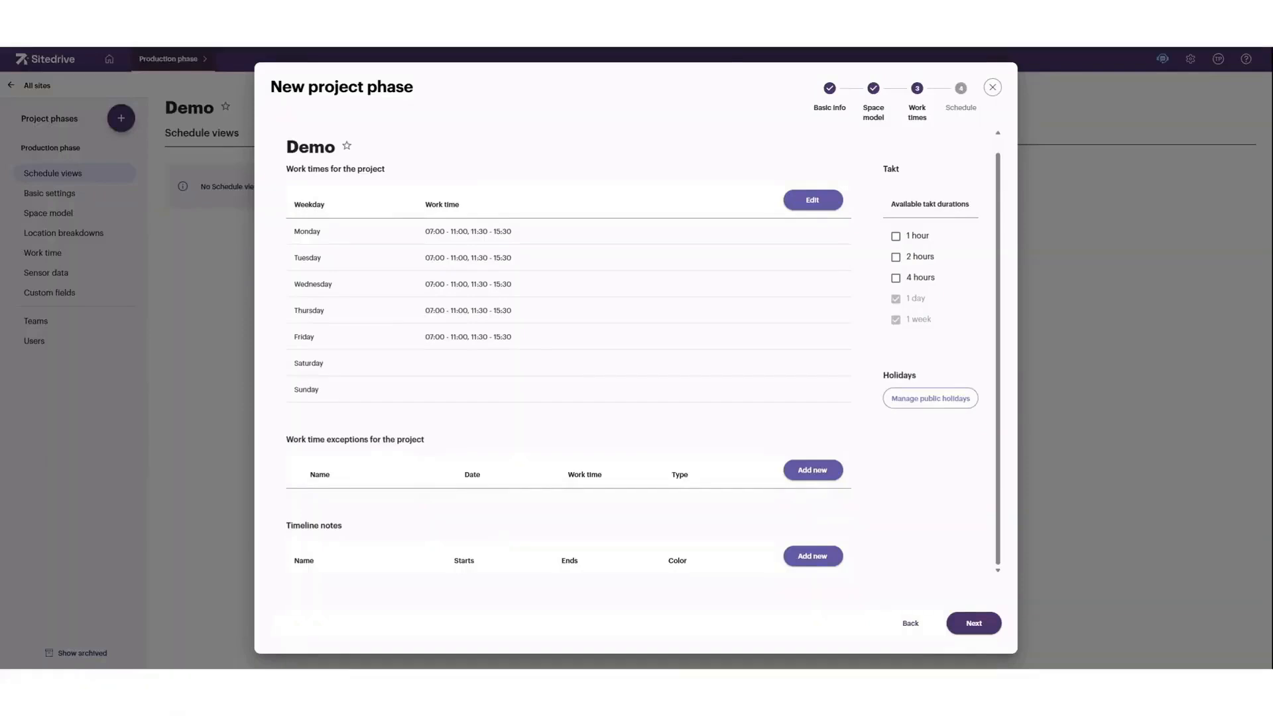
click(930, 403)
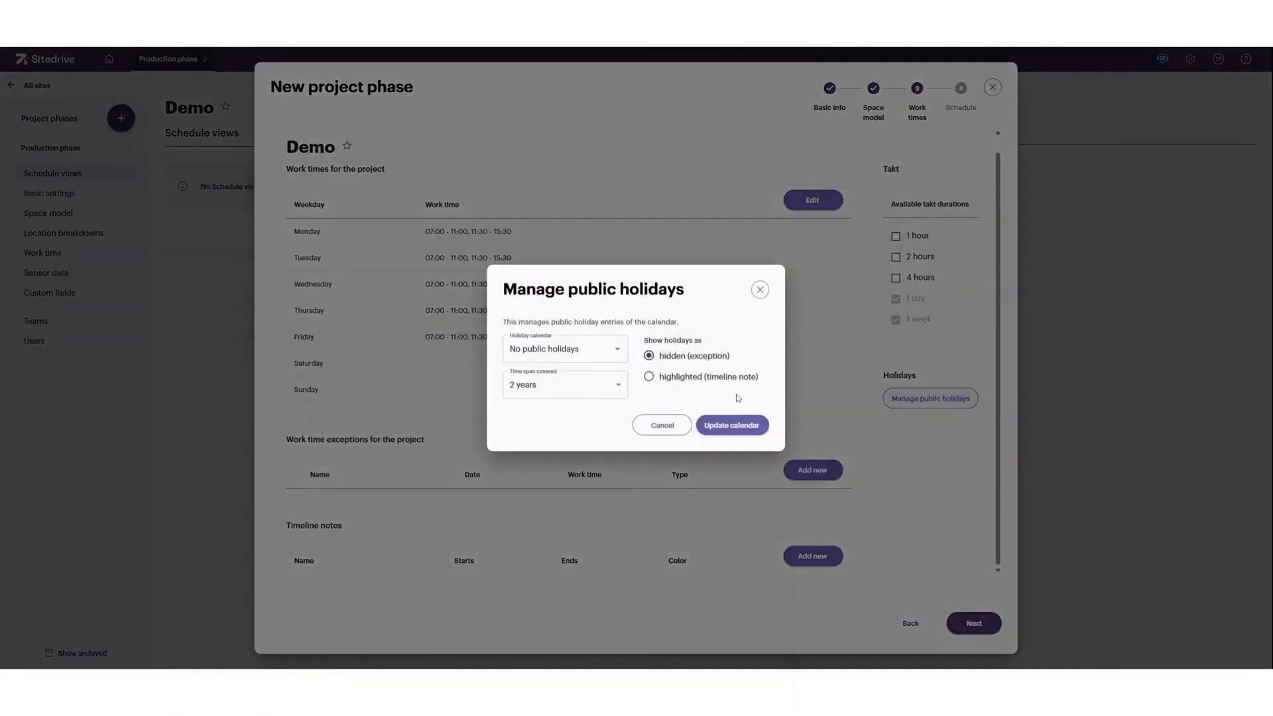
click(564, 349)
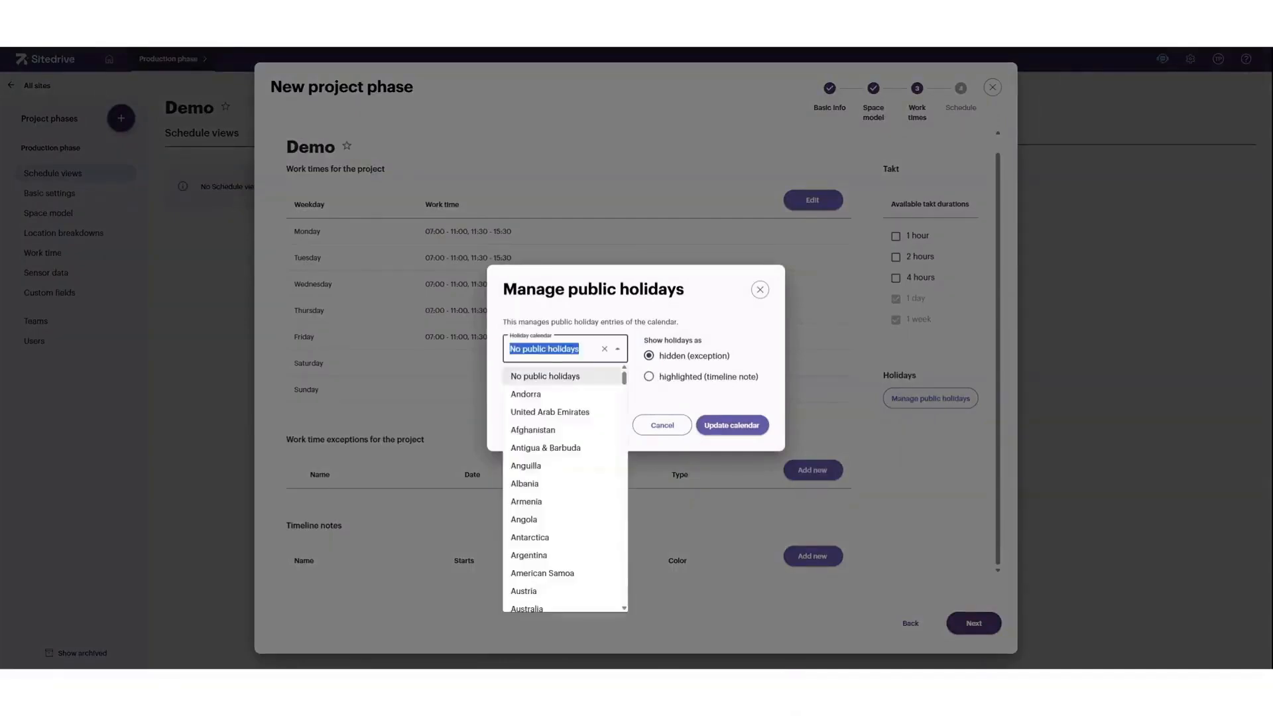
text(uni)
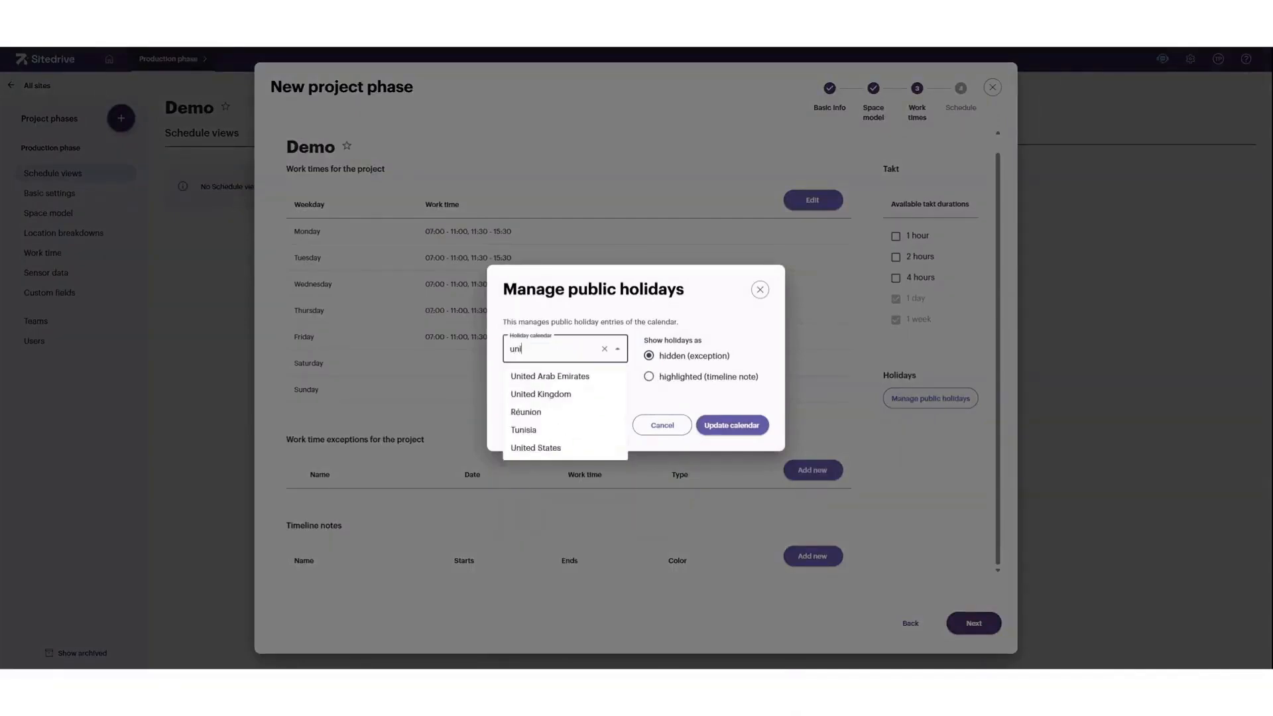
click(557, 449)
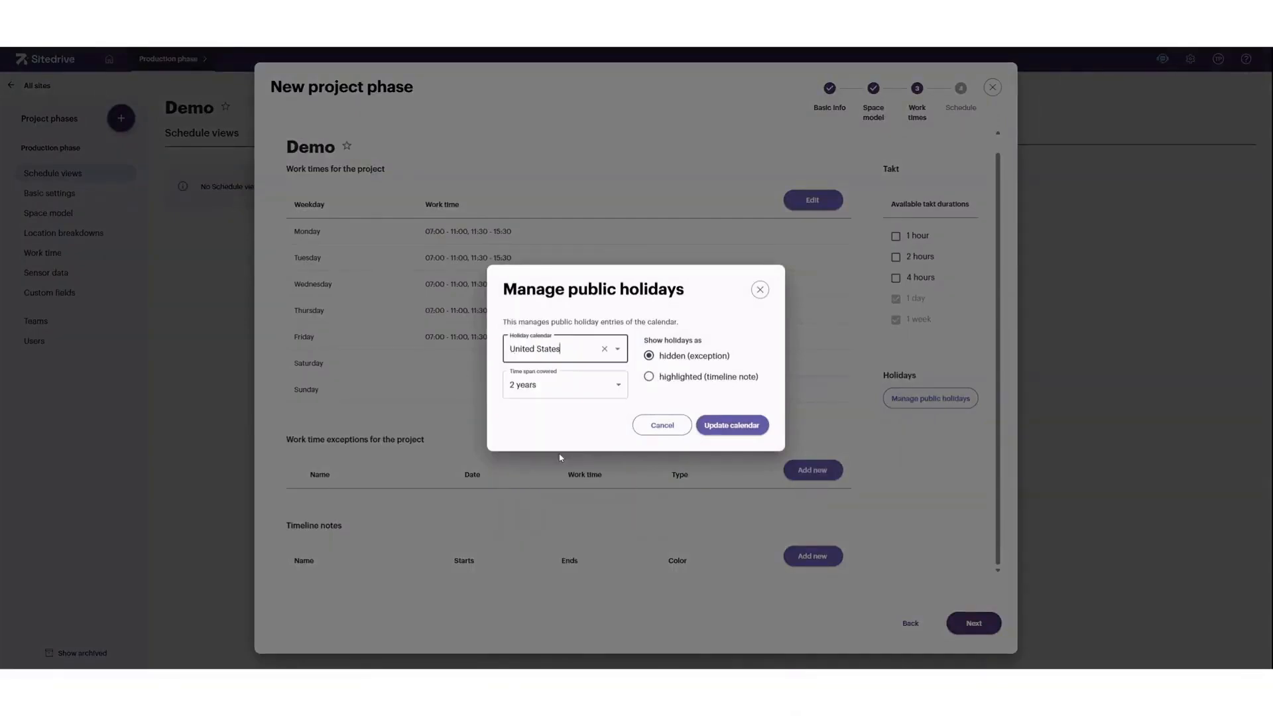
click(731, 425)
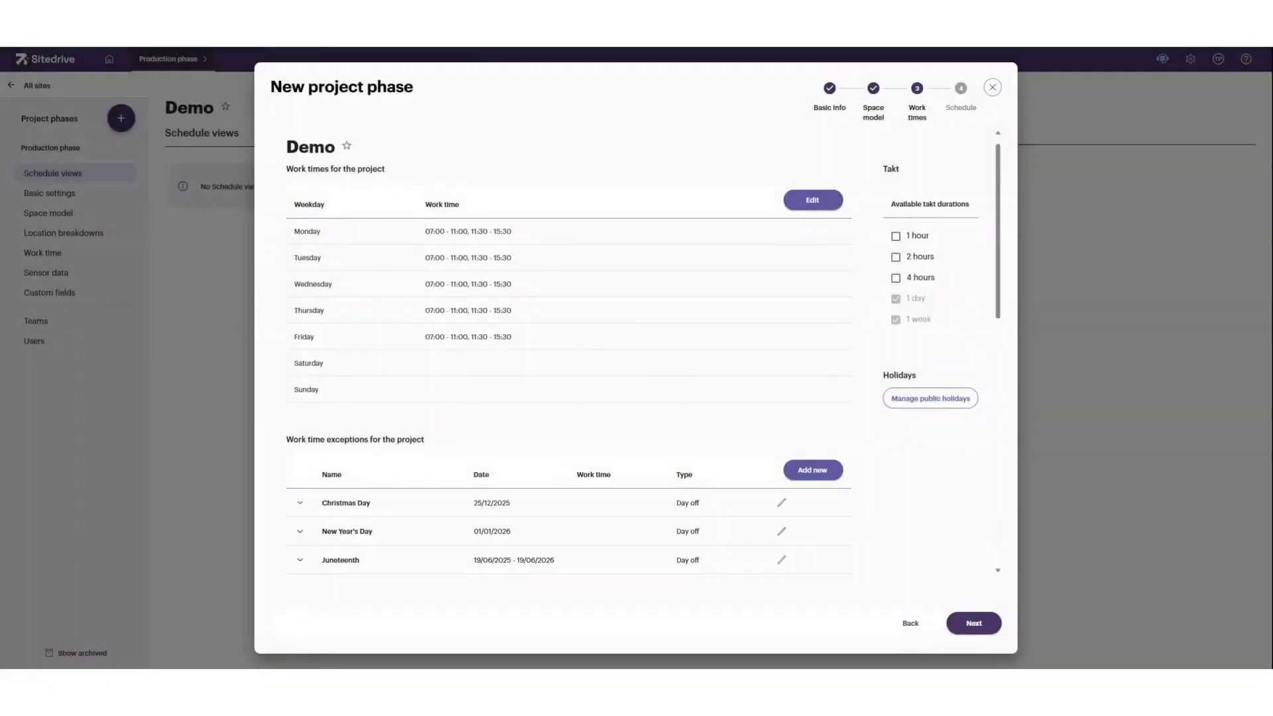
View the form for a new timeline note, close it without saving, and continue to the schedule stage.
scroll(697, 507, down, 15)
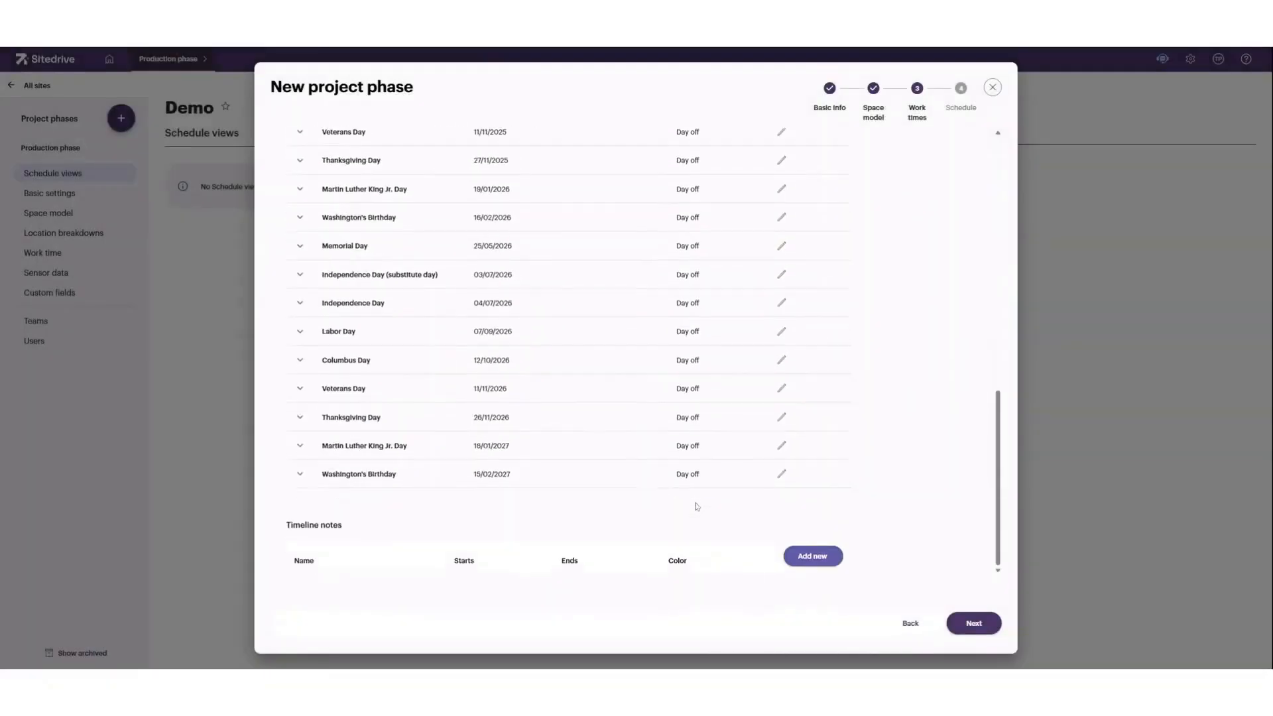
click(813, 557)
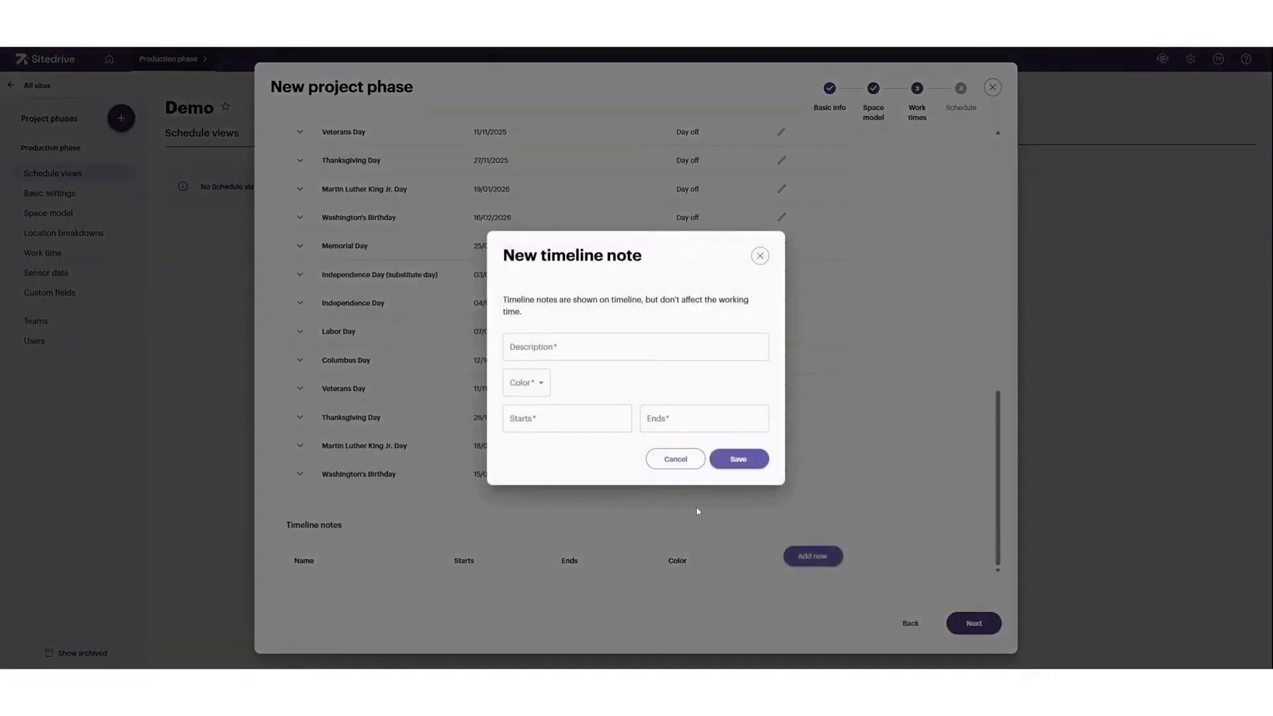
click(678, 460)
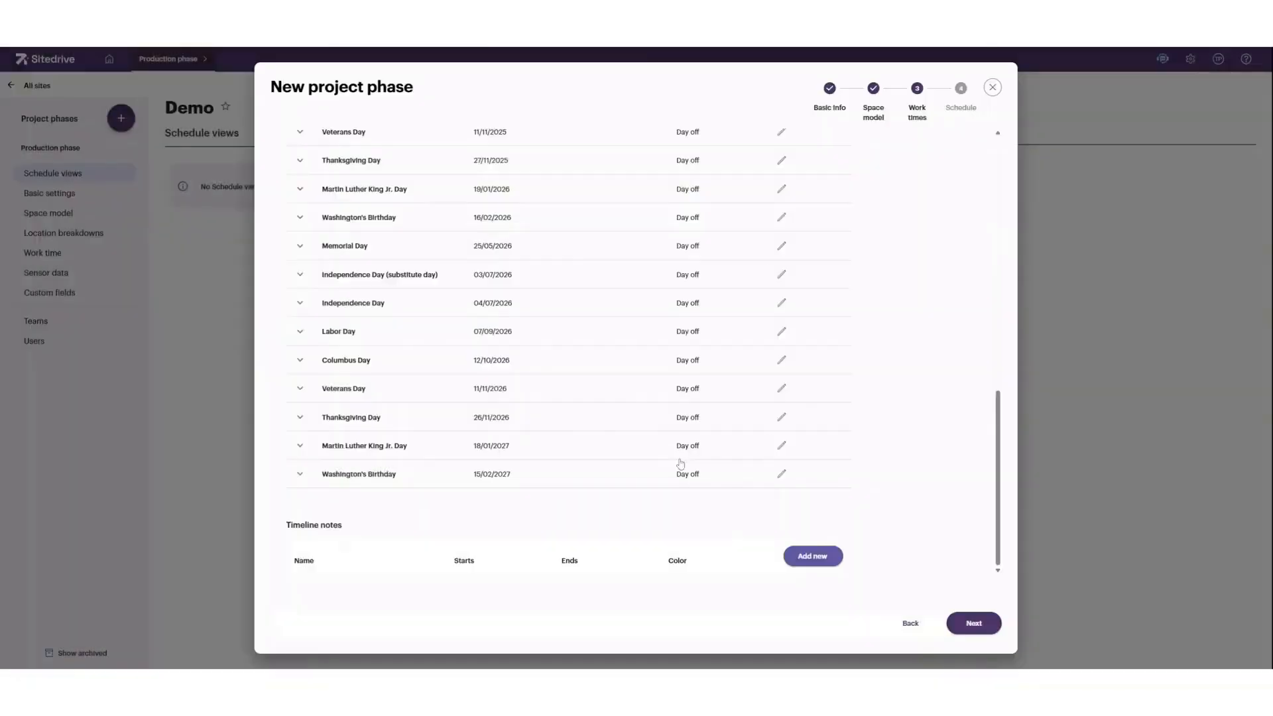
scroll(925, 543, up, 1)
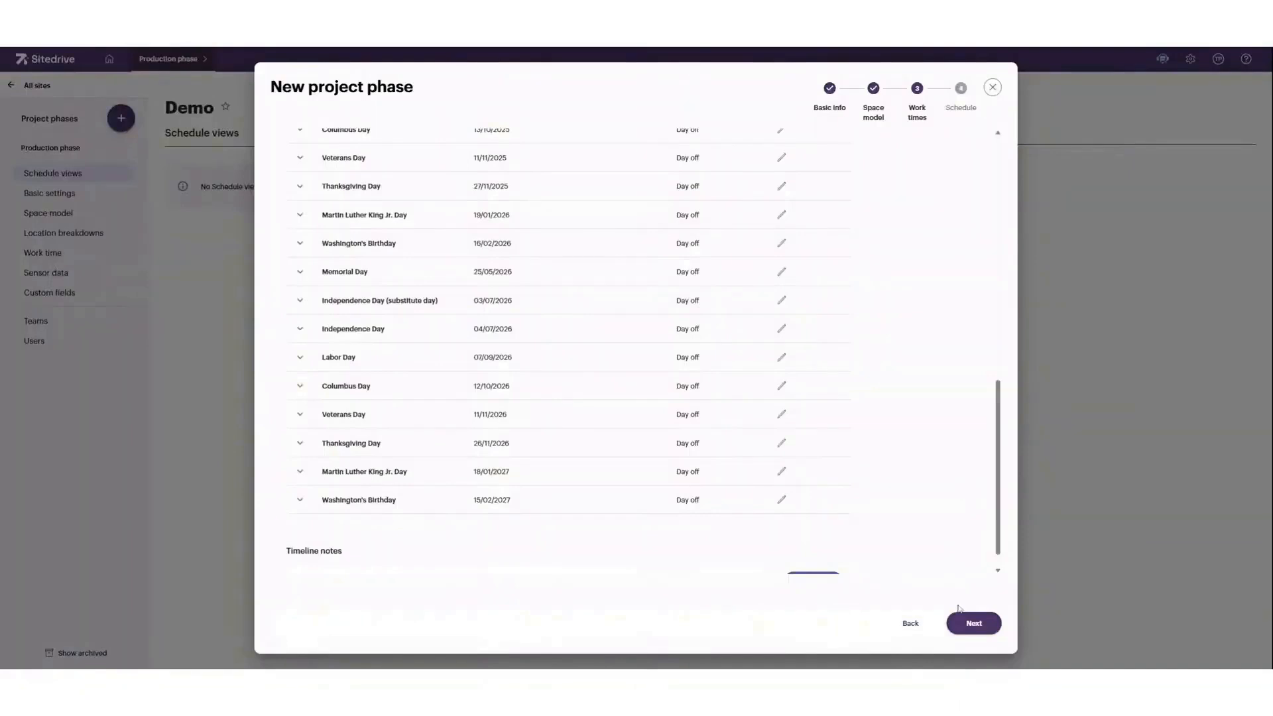
click(973, 622)
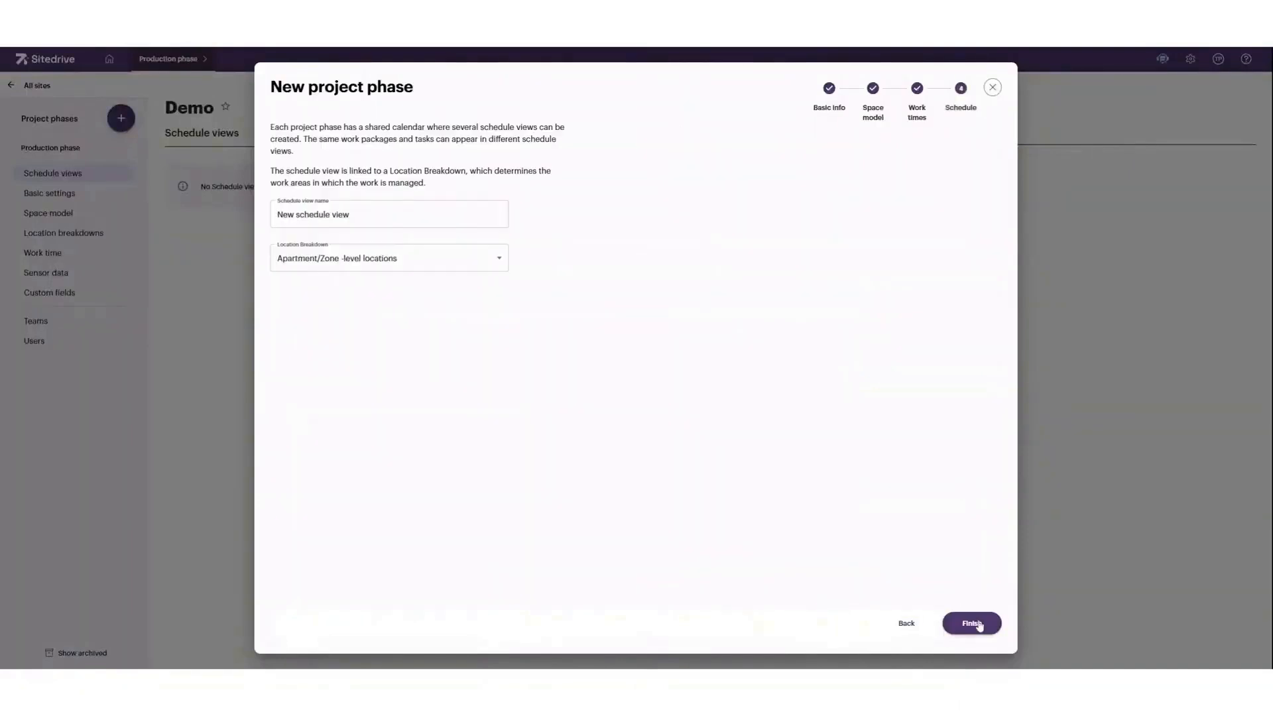
Name the schedule view Master schedule, base it on Floor -level locations, and finish the project phase setup.
drag(494, 218, 267, 217)
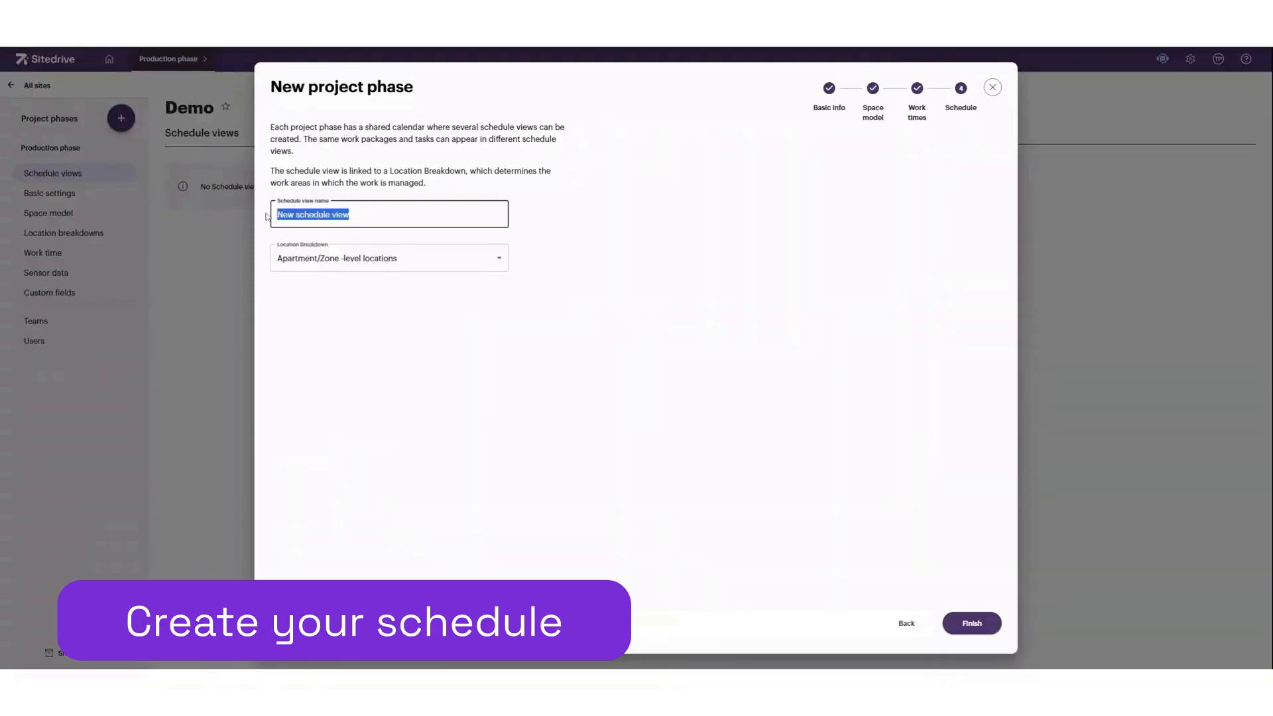
text(Master)
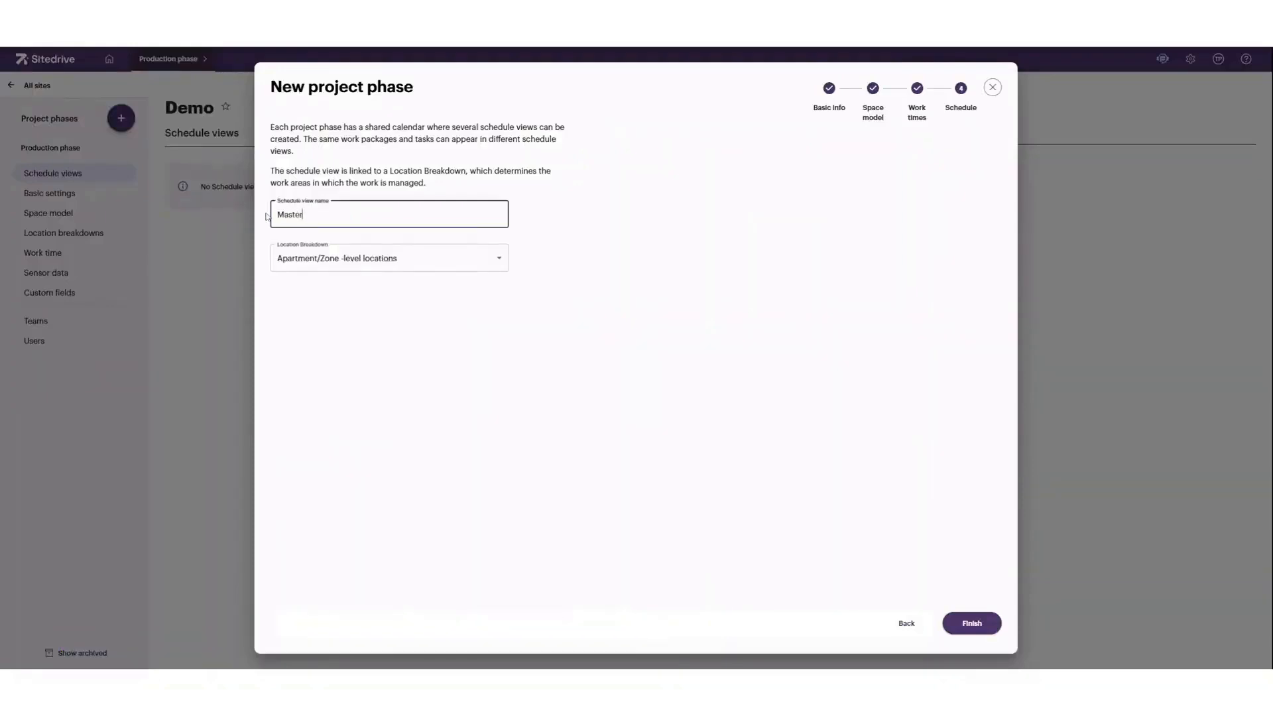
text( schedule)
click(373, 259)
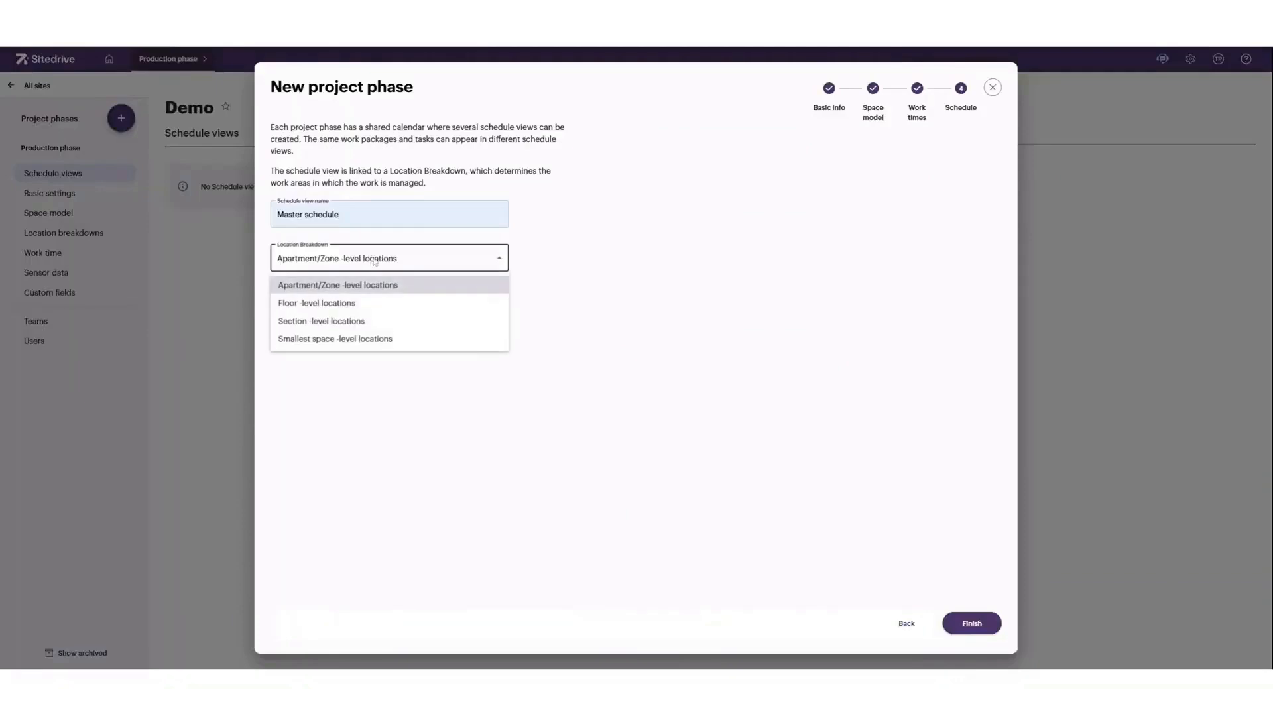
click(355, 303)
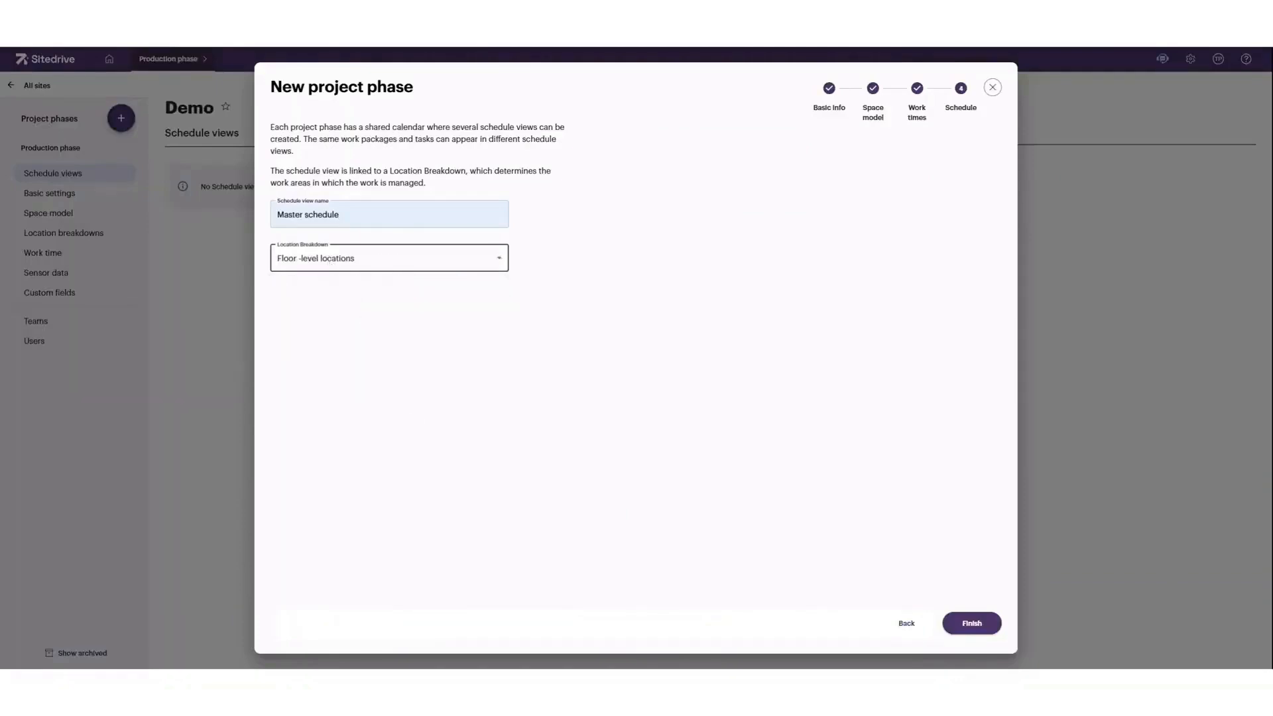
click(972, 623)
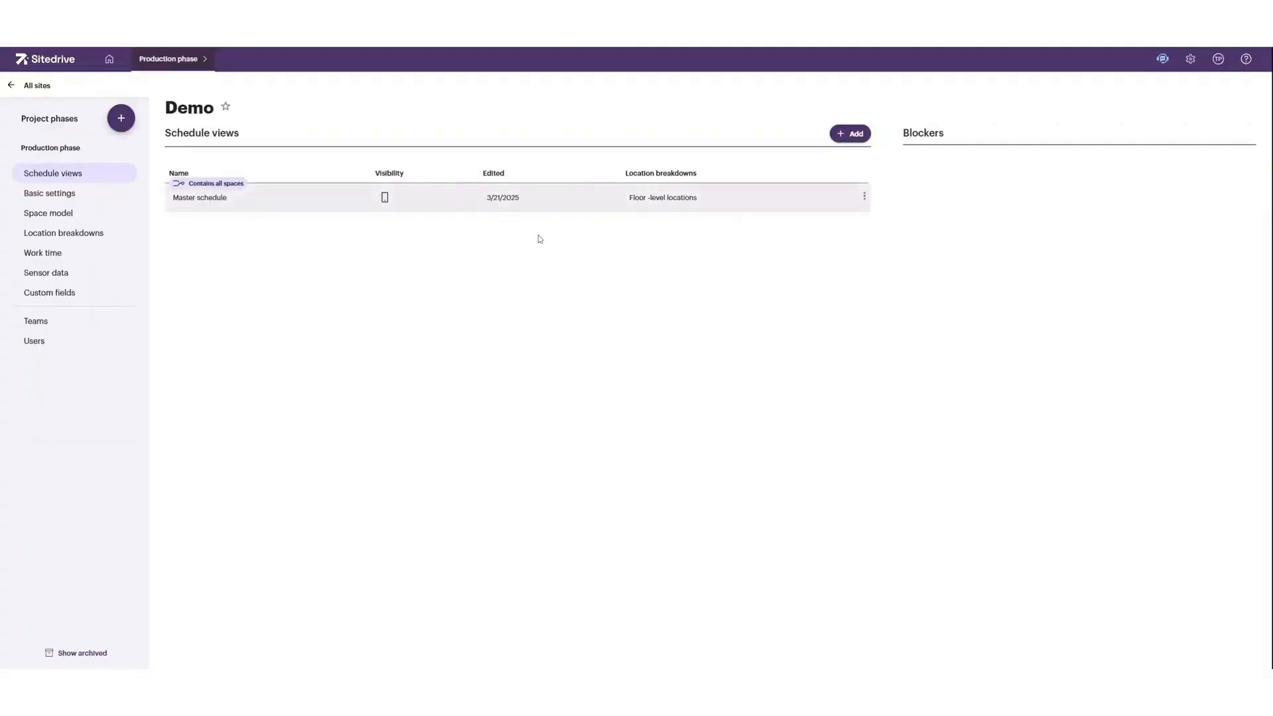
Create a new location breakdown named Bathrooms for the production phase.
click(94, 237)
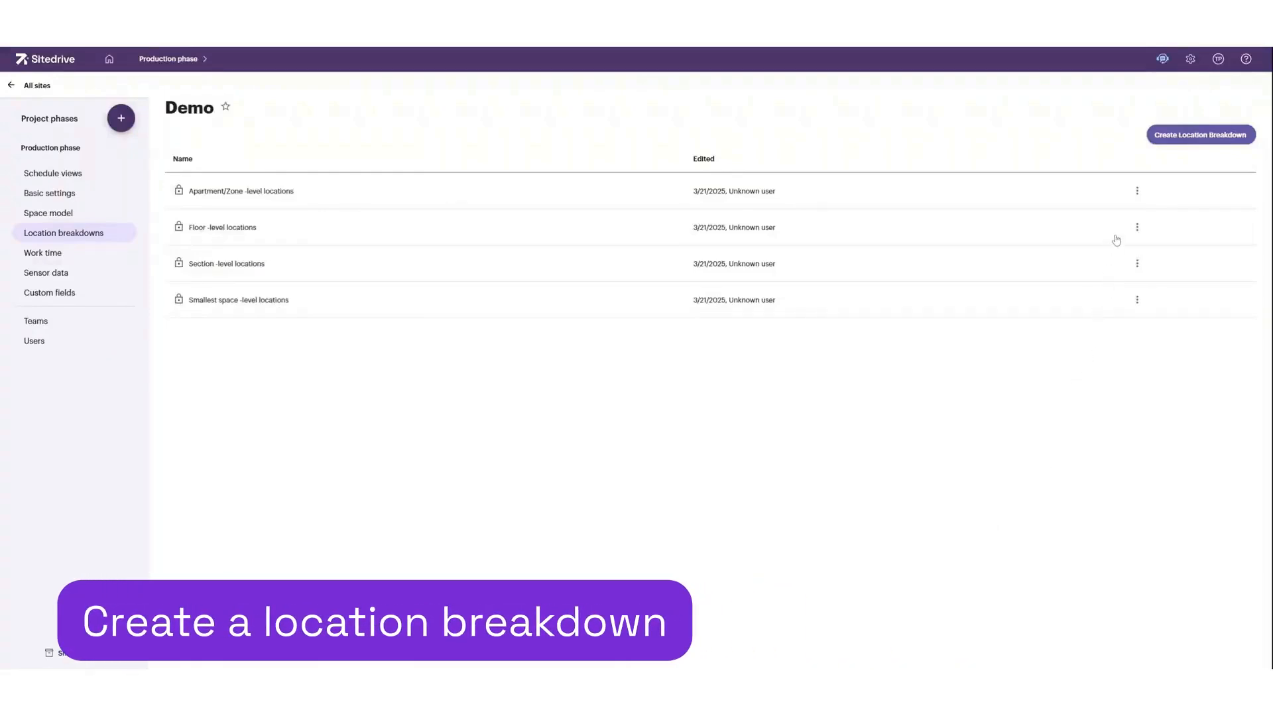
click(1171, 142)
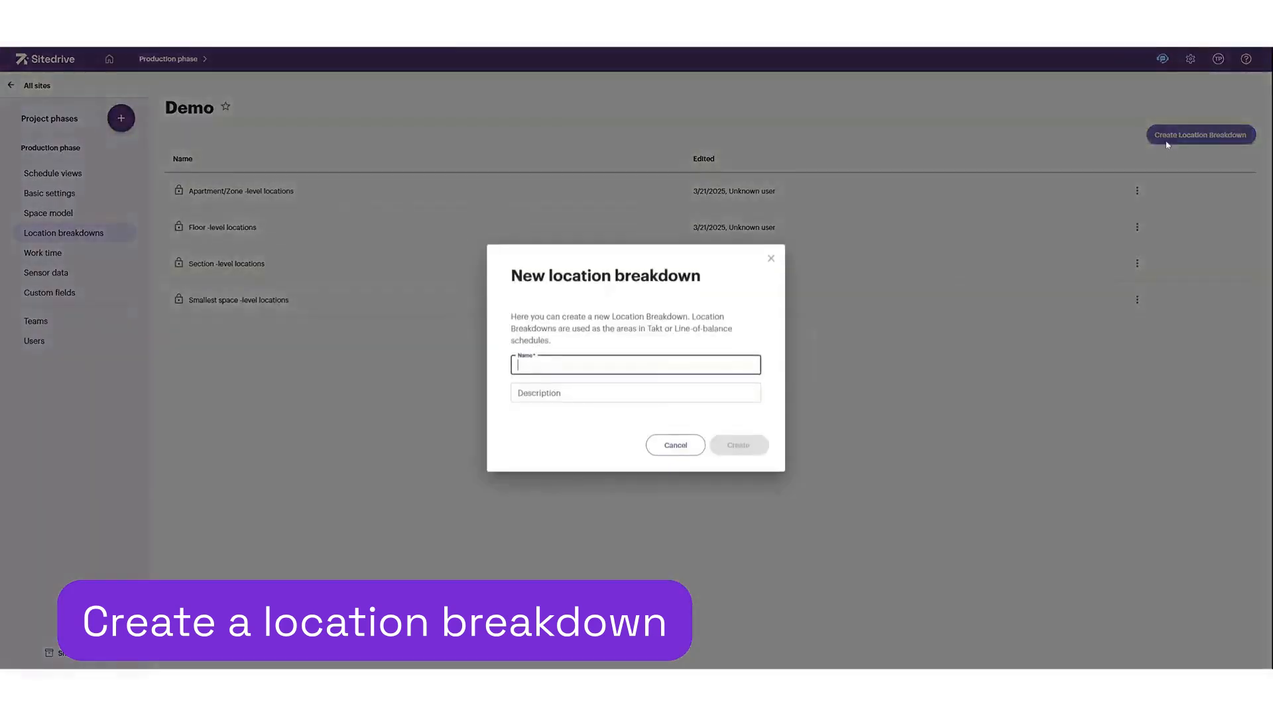
text(Bathrooms)
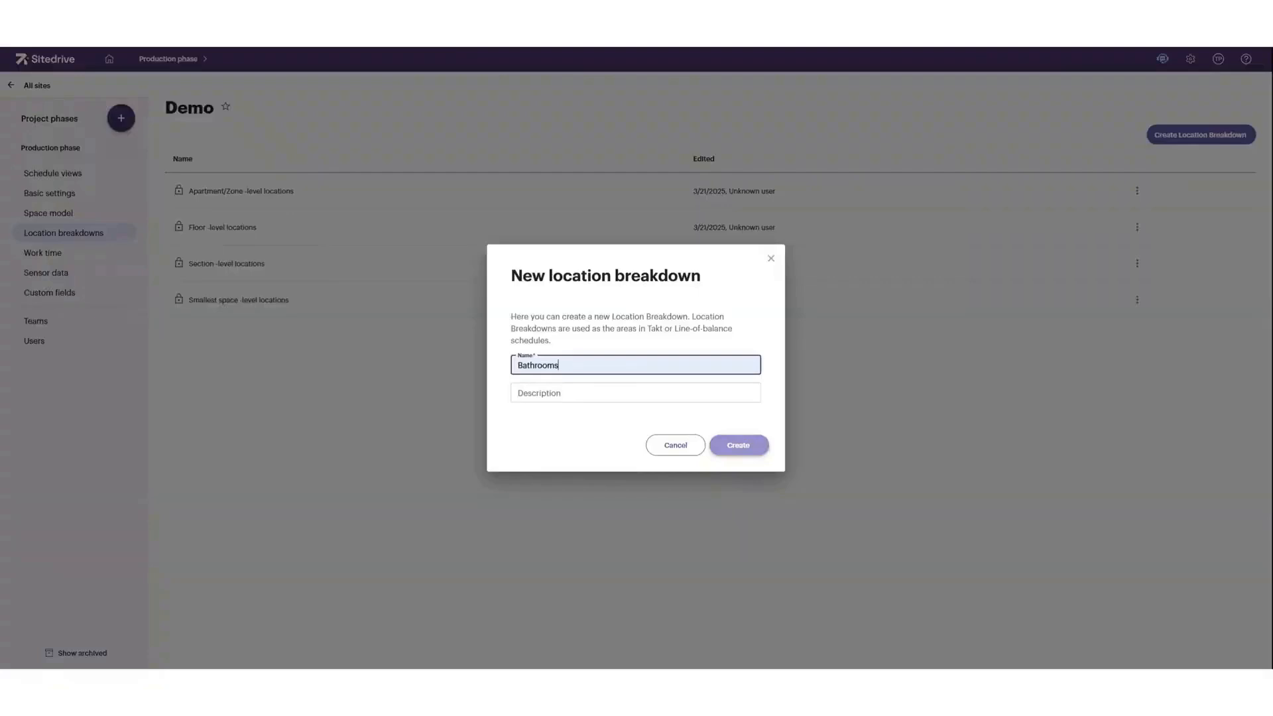
click(747, 451)
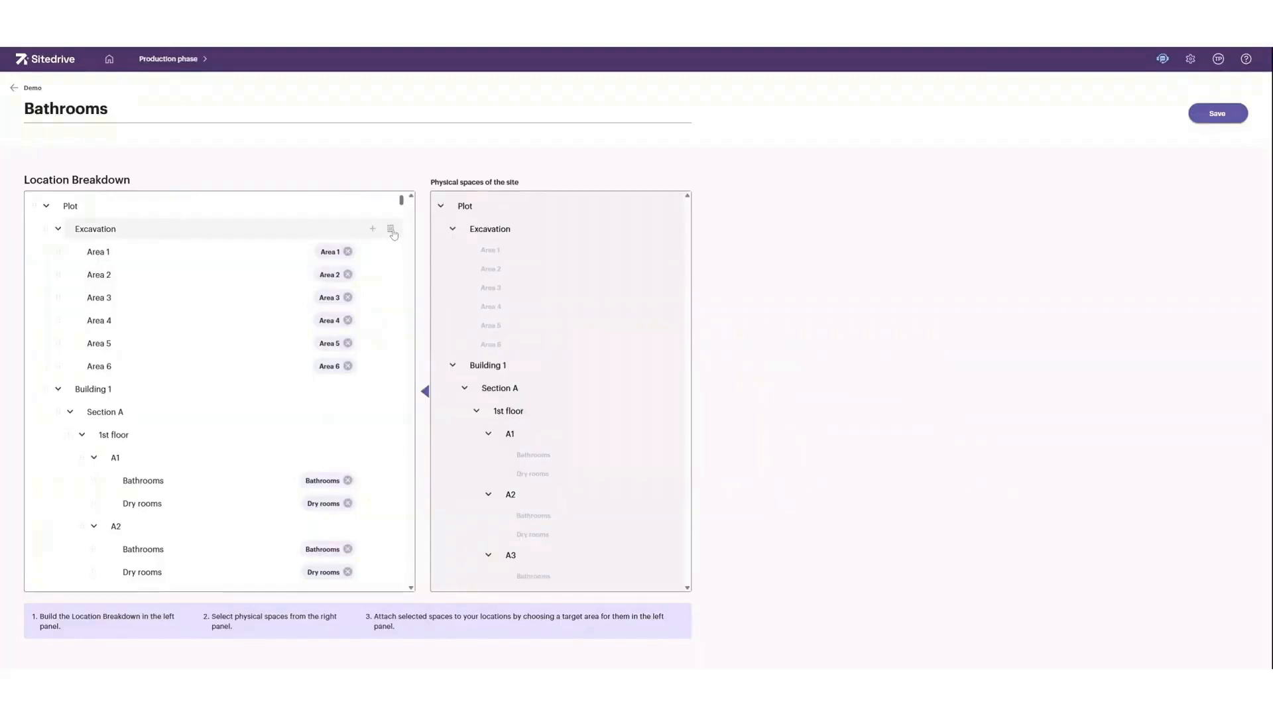
Remove the Excavation branch and the dry rooms of 1st-floor zones A1 to A6 from the Bathrooms breakdown, and save it.
click(391, 230)
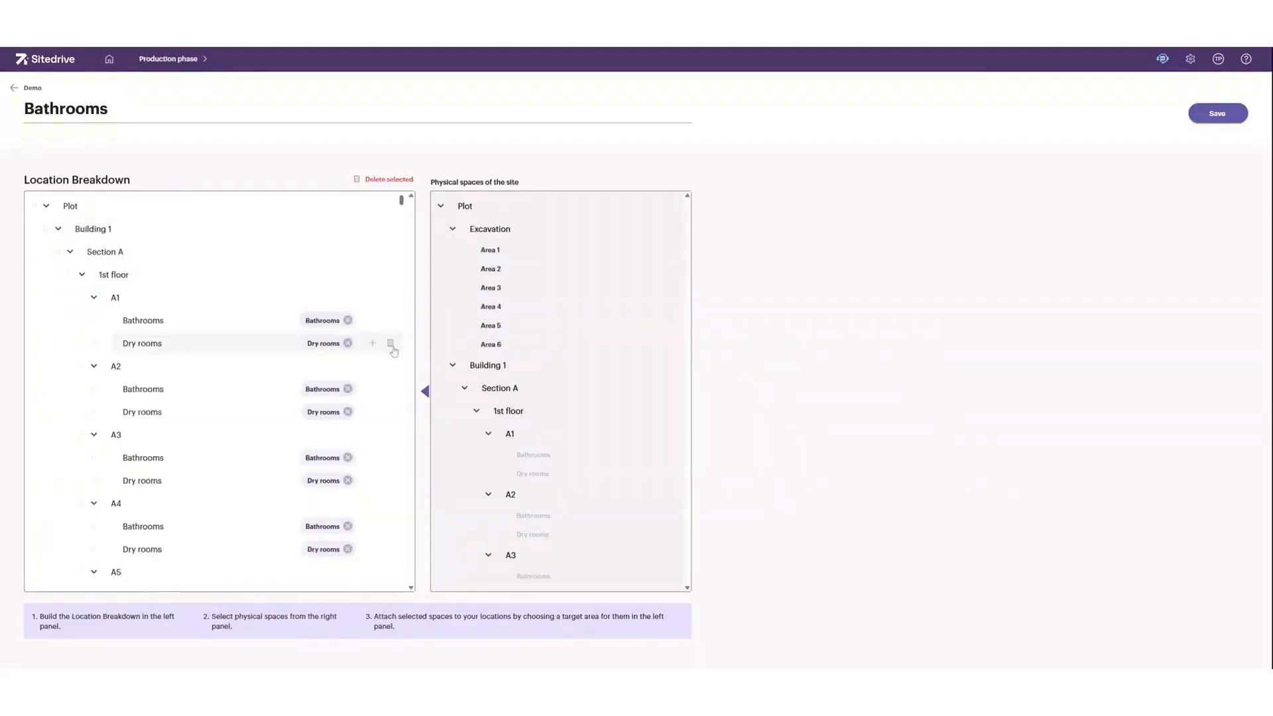
click(392, 344)
click(392, 390)
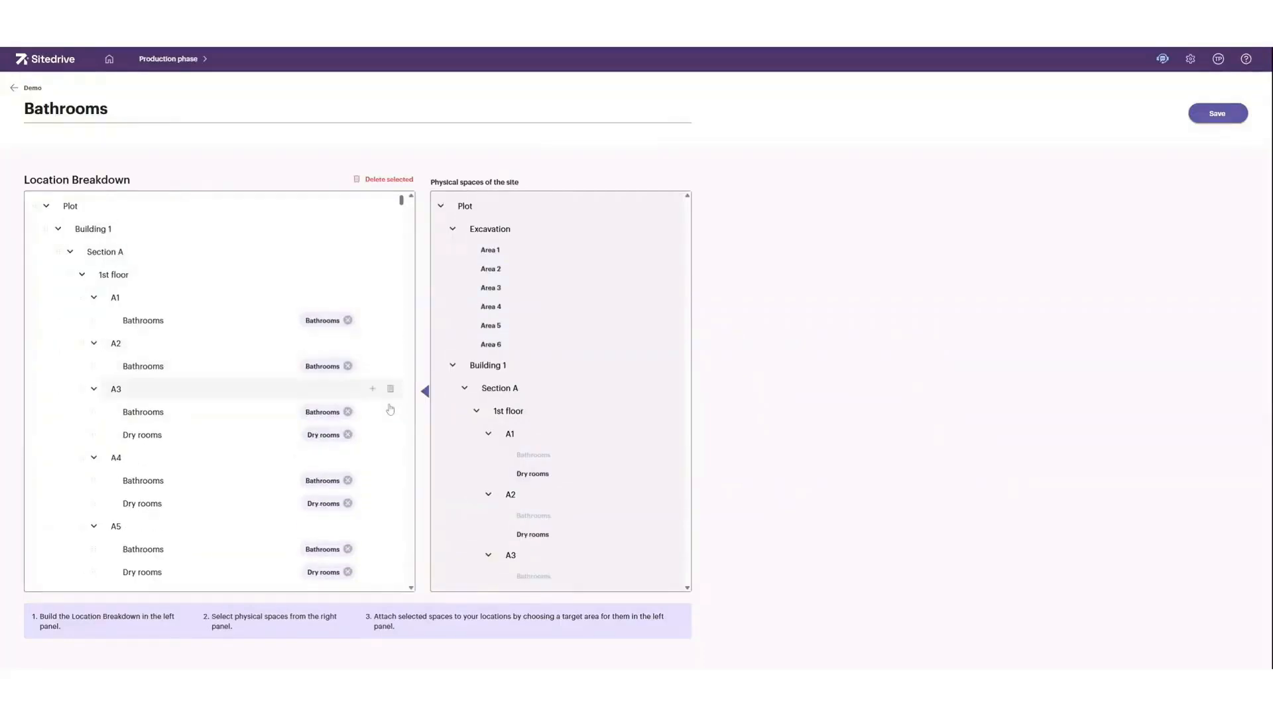
click(391, 435)
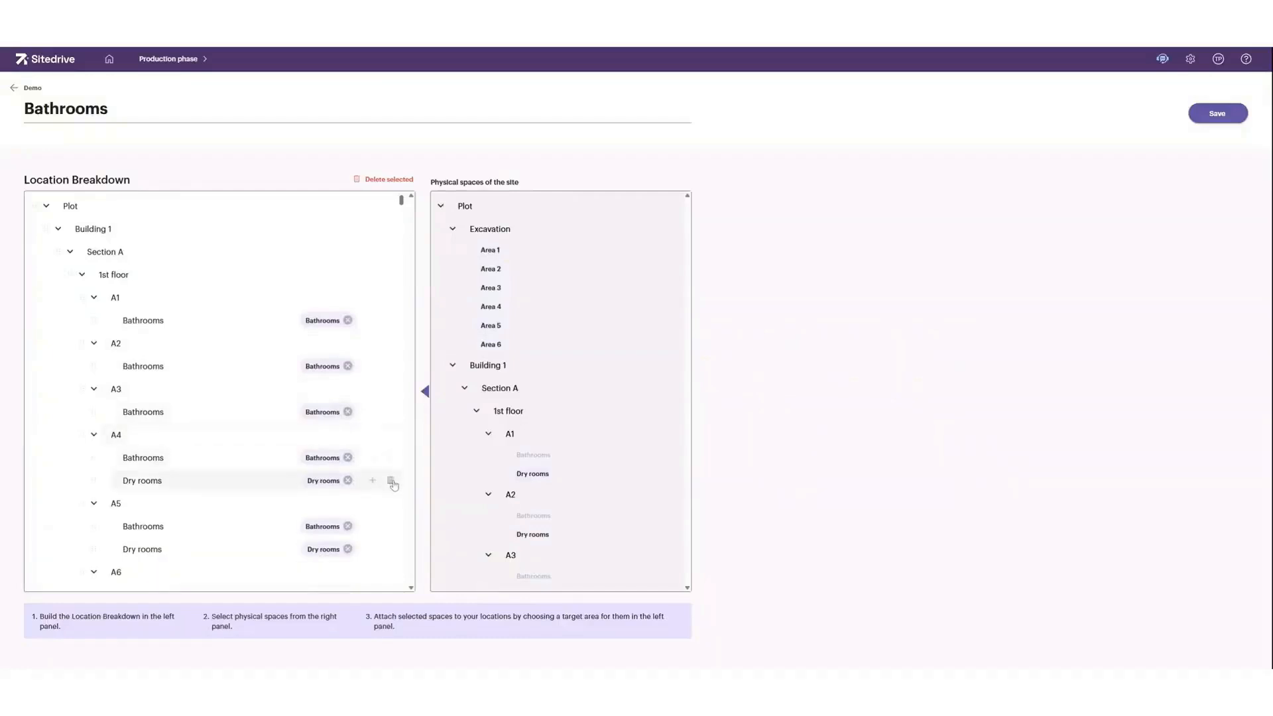
click(393, 479)
click(391, 528)
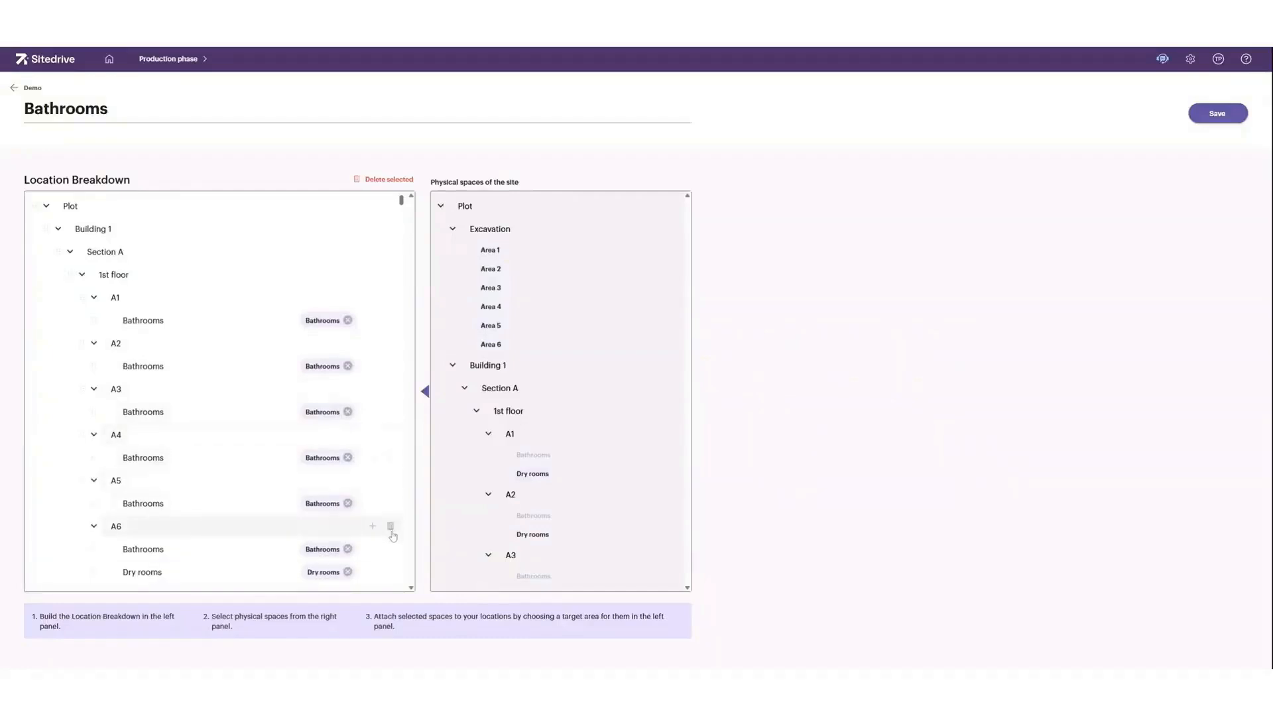
click(391, 572)
click(1219, 117)
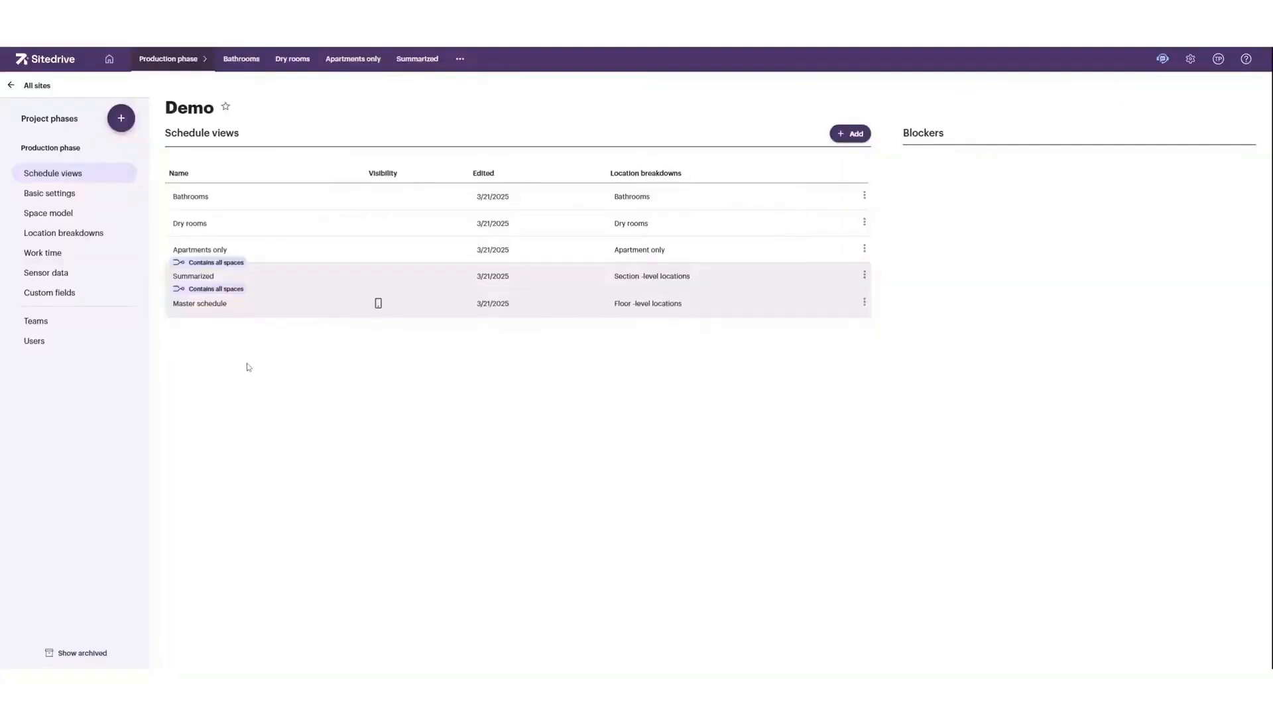
Open the Master schedule view and load the Excel file with the work packages for importing schedule tasks.
click(226, 303)
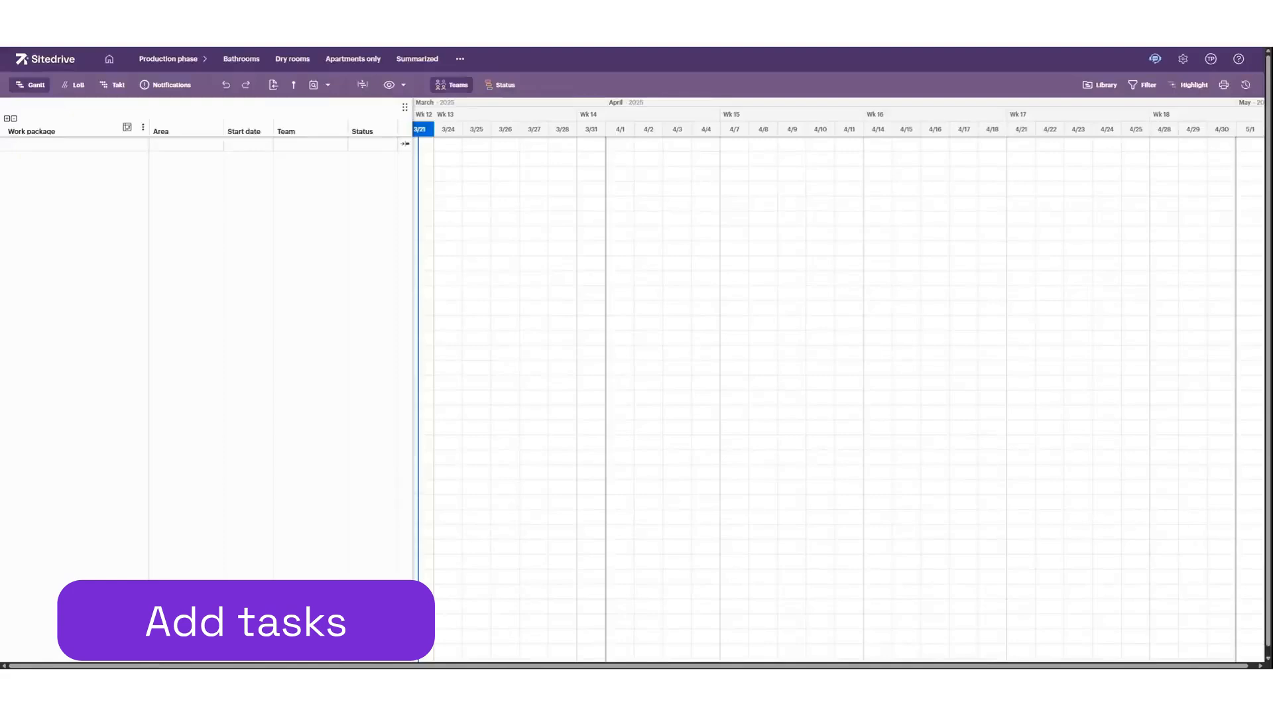
click(273, 85)
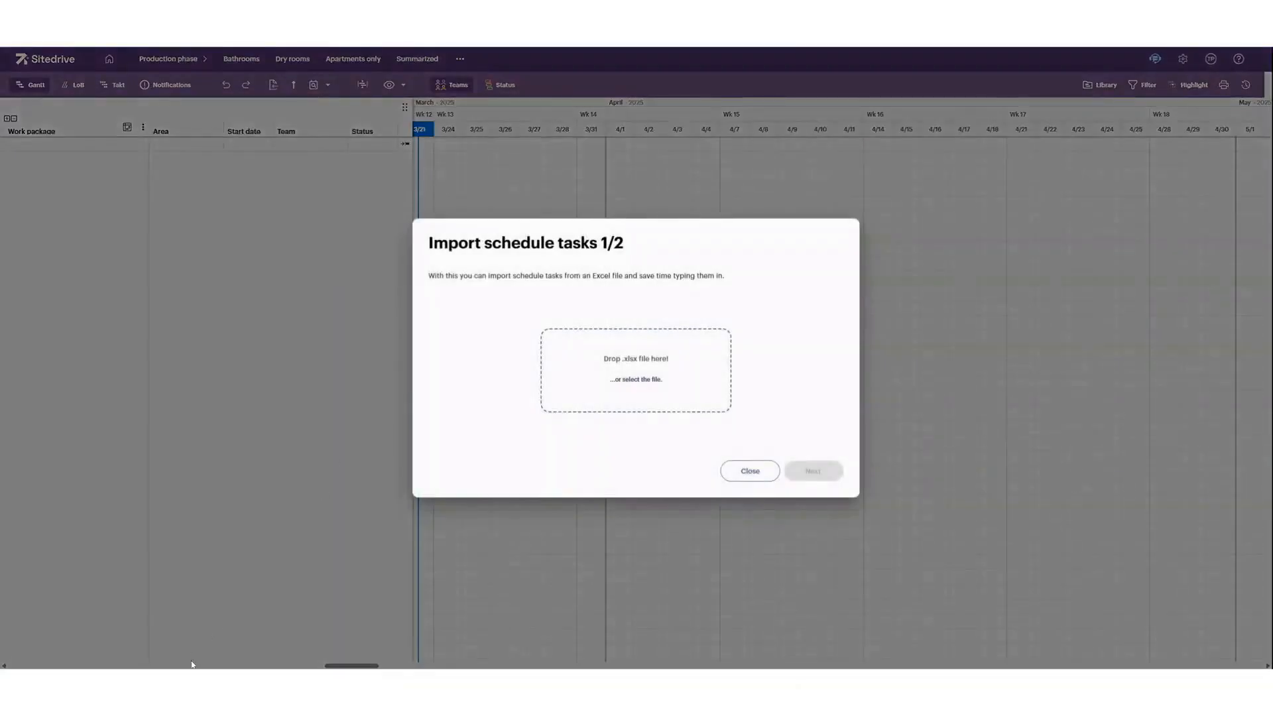
drag(636, 370, 636, 372)
click(813, 471)
Map Name, Team, Start date and End date to Excel columns A, B, C and D, and import the tasks despite empty team cells.
click(671, 367)
click(619, 262)
click(593, 385)
click(592, 274)
click(594, 408)
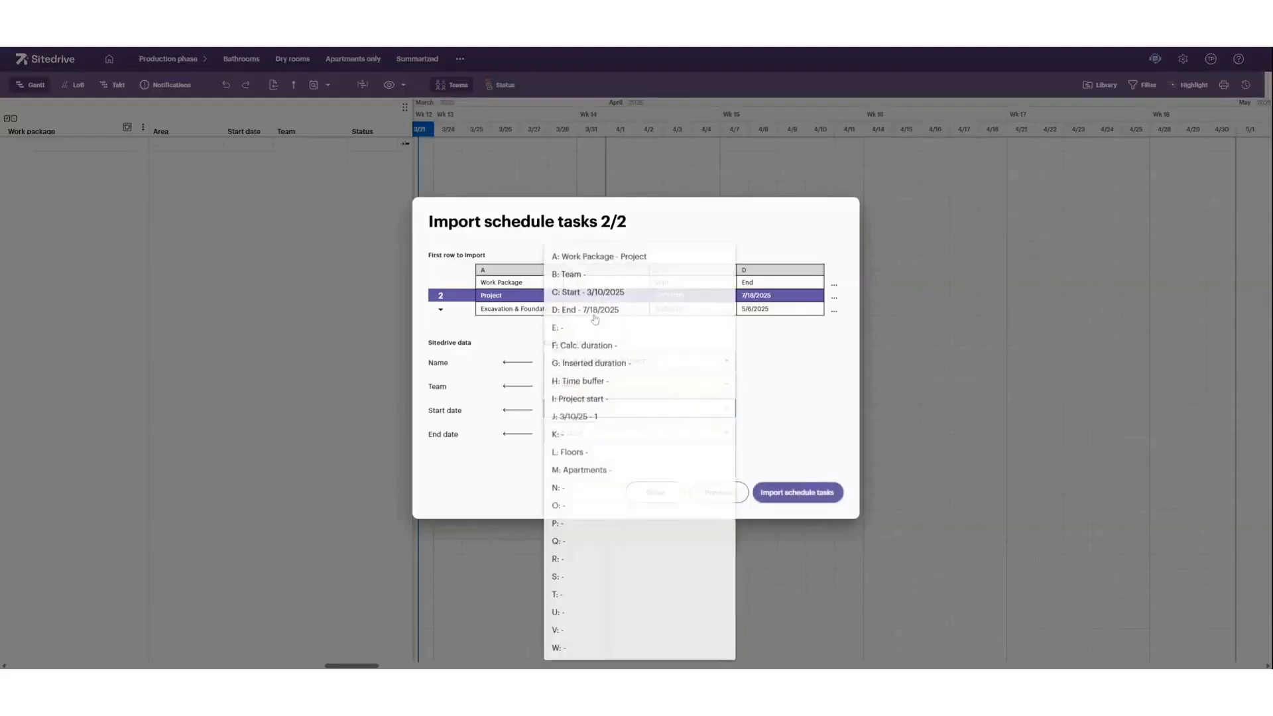
click(593, 296)
click(600, 433)
click(593, 323)
click(812, 501)
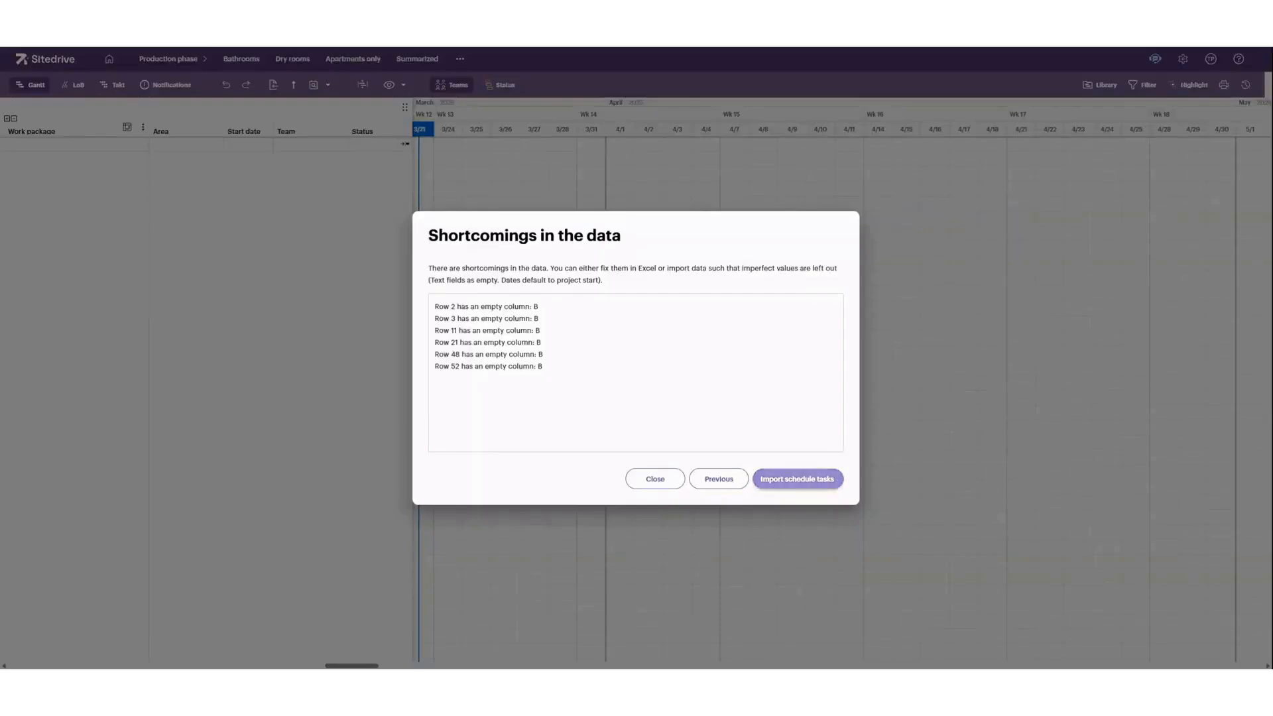
click(796, 483)
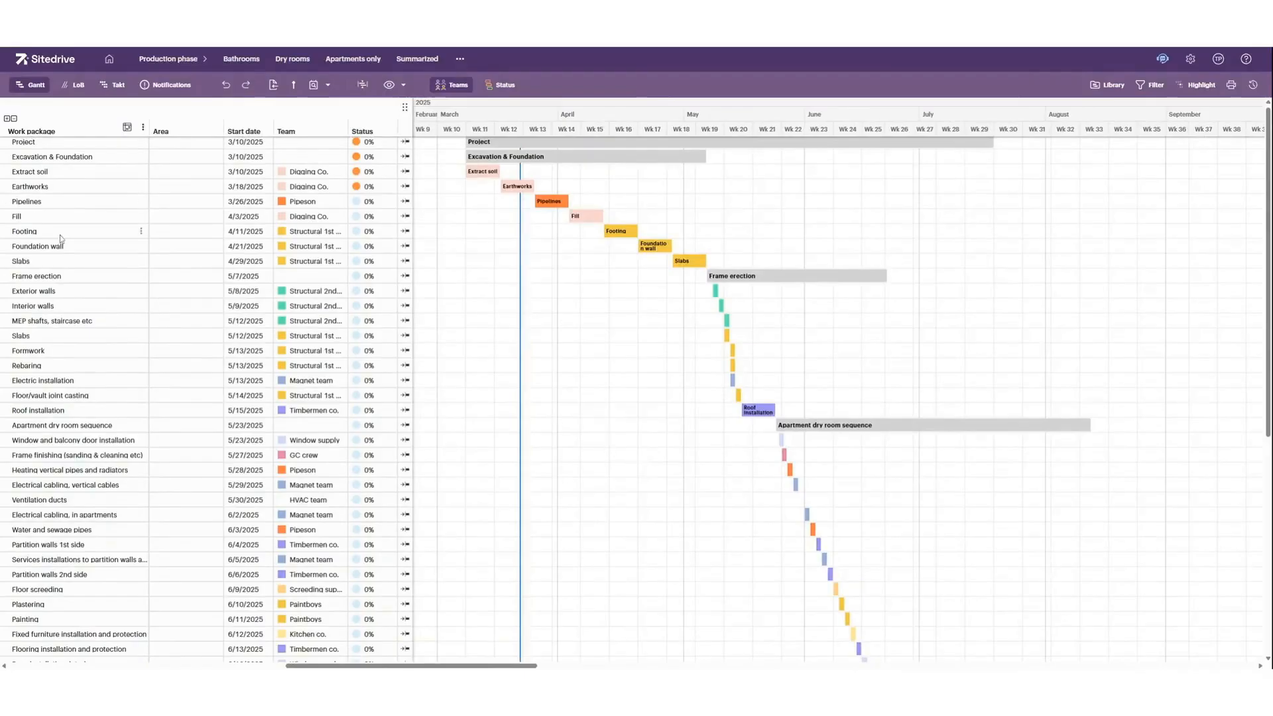
Nest all tasks from Excavation & Foundation to the end of the list under the Project package.
click(79, 158)
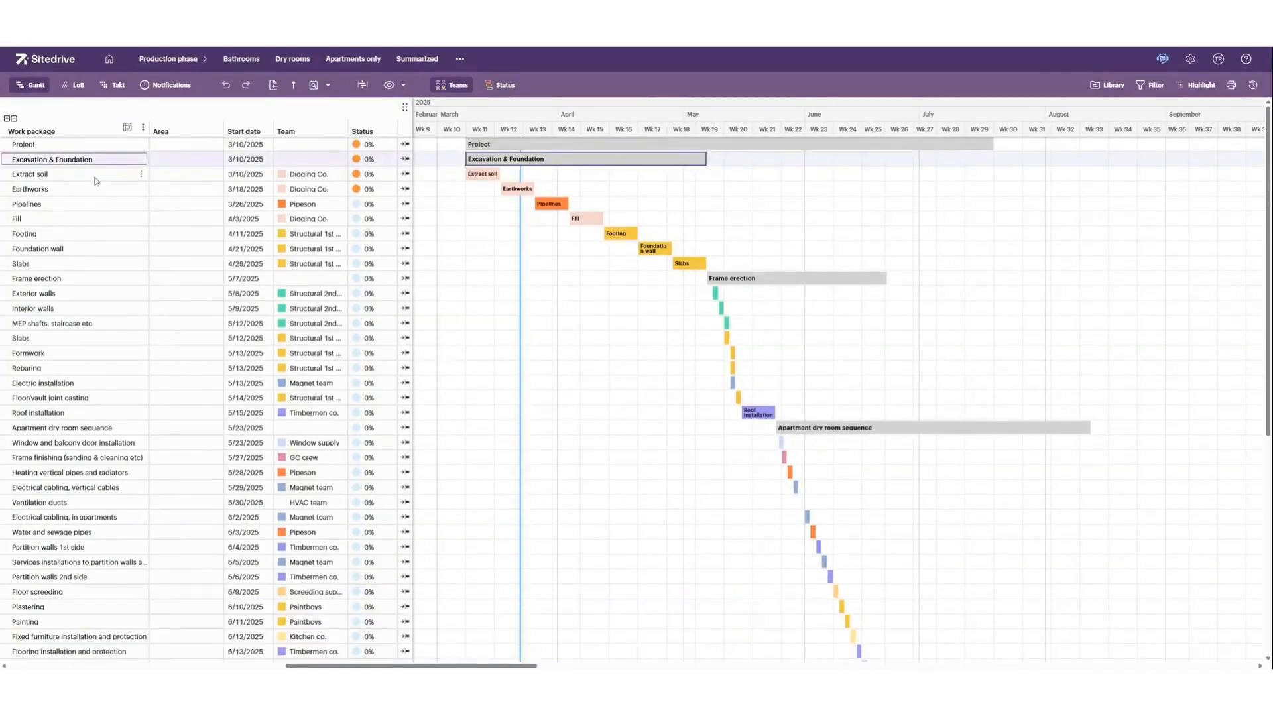
scroll(73, 607, down, 6)
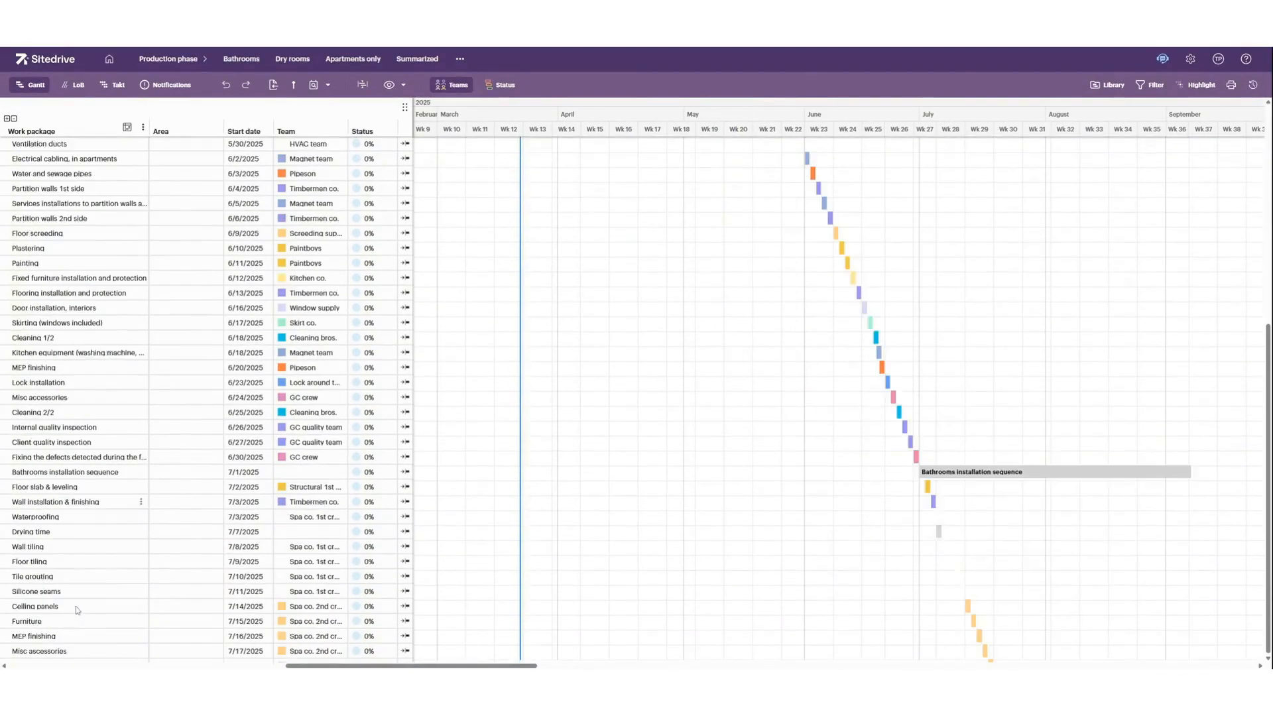
shift+click(70, 654)
scroll(57, 584, up, 6)
key(Tab)
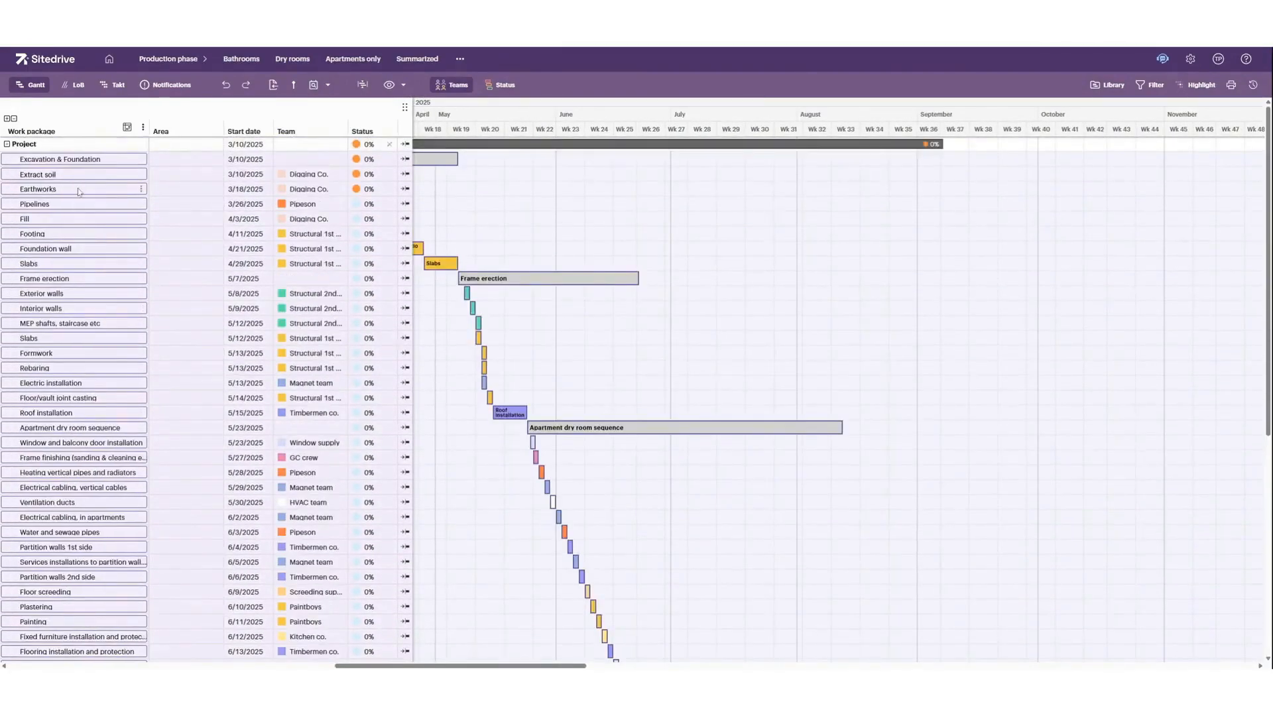
key(Escape)
Nest the tasks from Extract soil to the first Slabs under Excavation & Foundation.
click(85, 180)
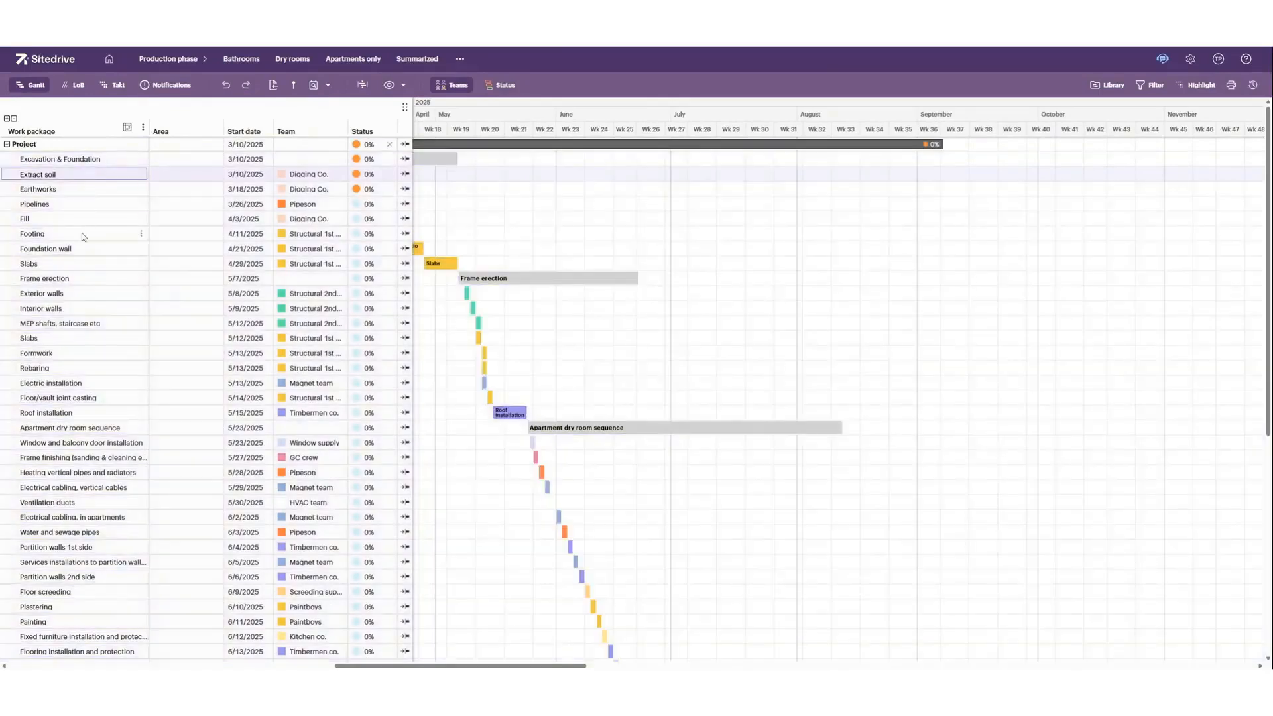
shift+click(70, 265)
key(Tab)
Nest the tasks from Exterior walls to Floor/vault joint casting under Frame erection.
click(71, 295)
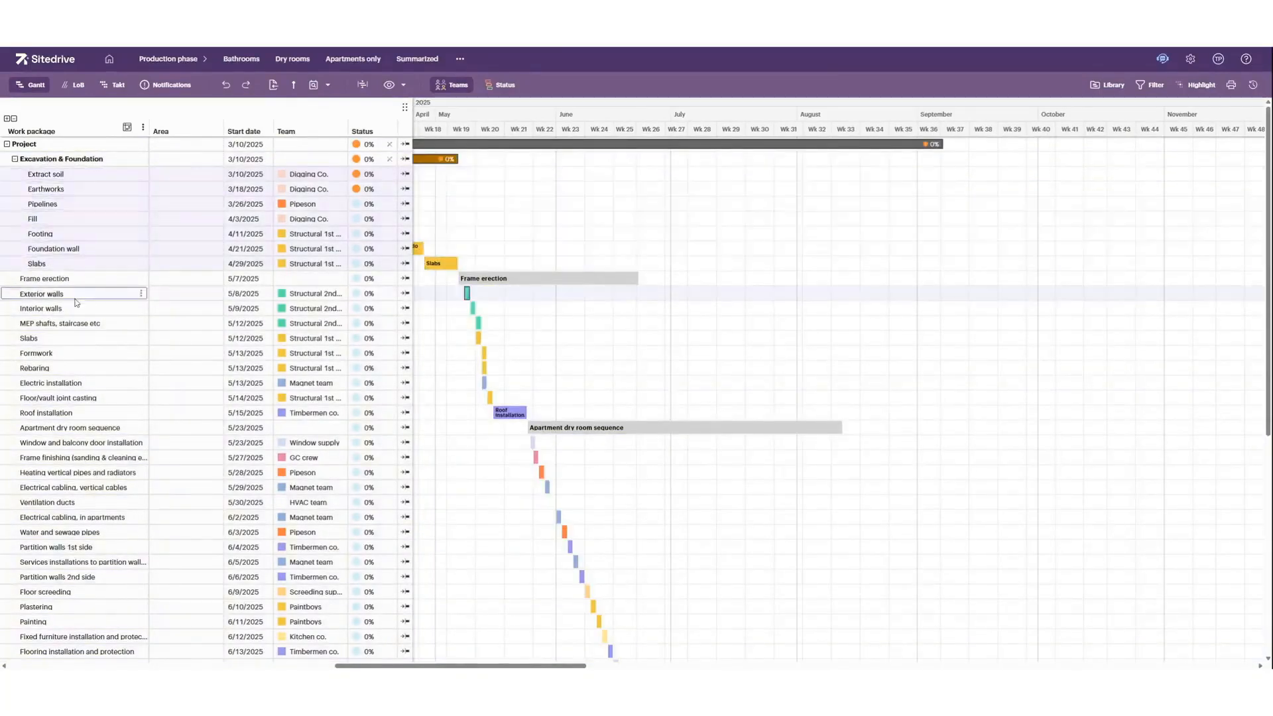
shift+click(70, 398)
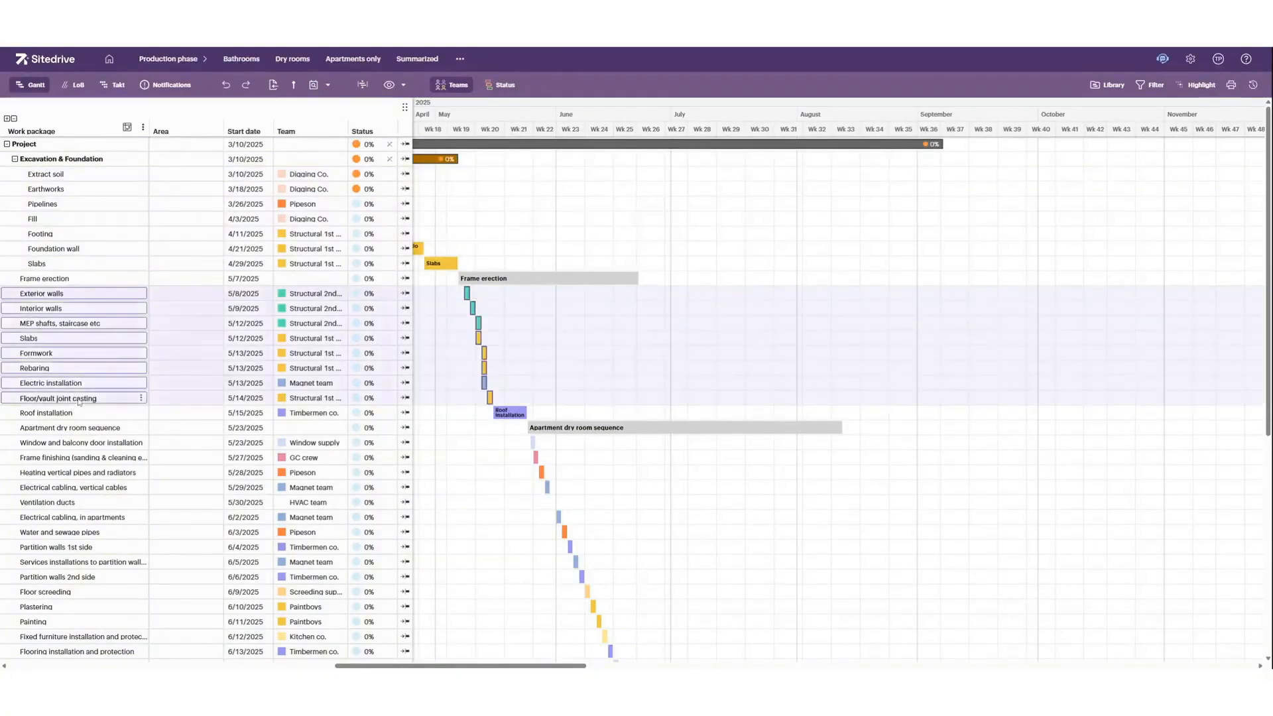
key(Tab)
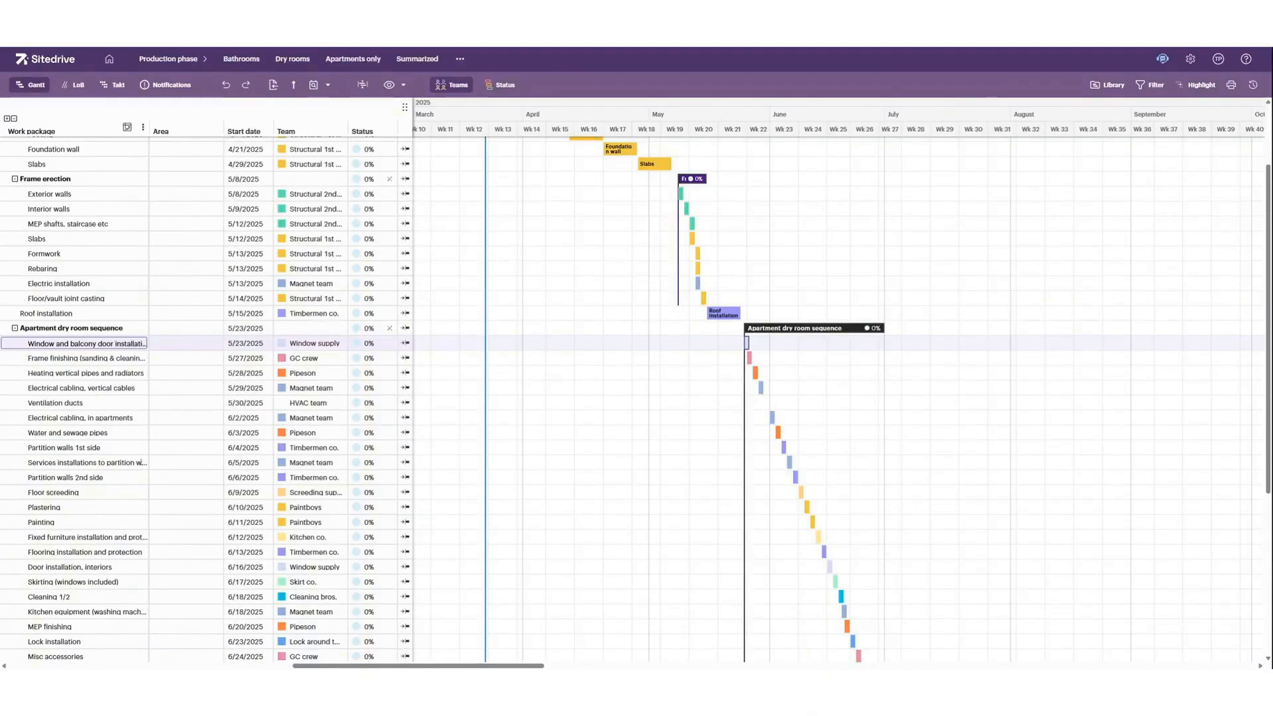
Add a package named 1st phase above the window and balcony door installation, and nest the tasks through Partition walls 2nd side under it.
scroll(106, 468, up, 3)
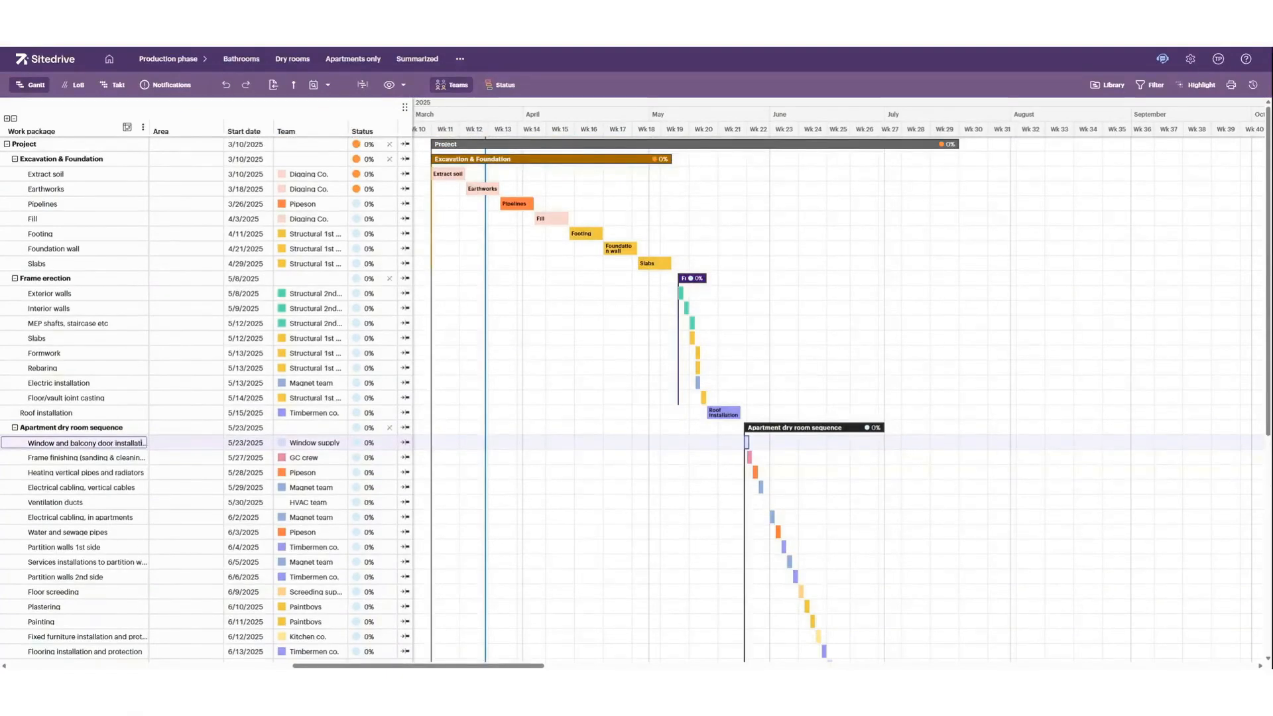
right_click(143, 448)
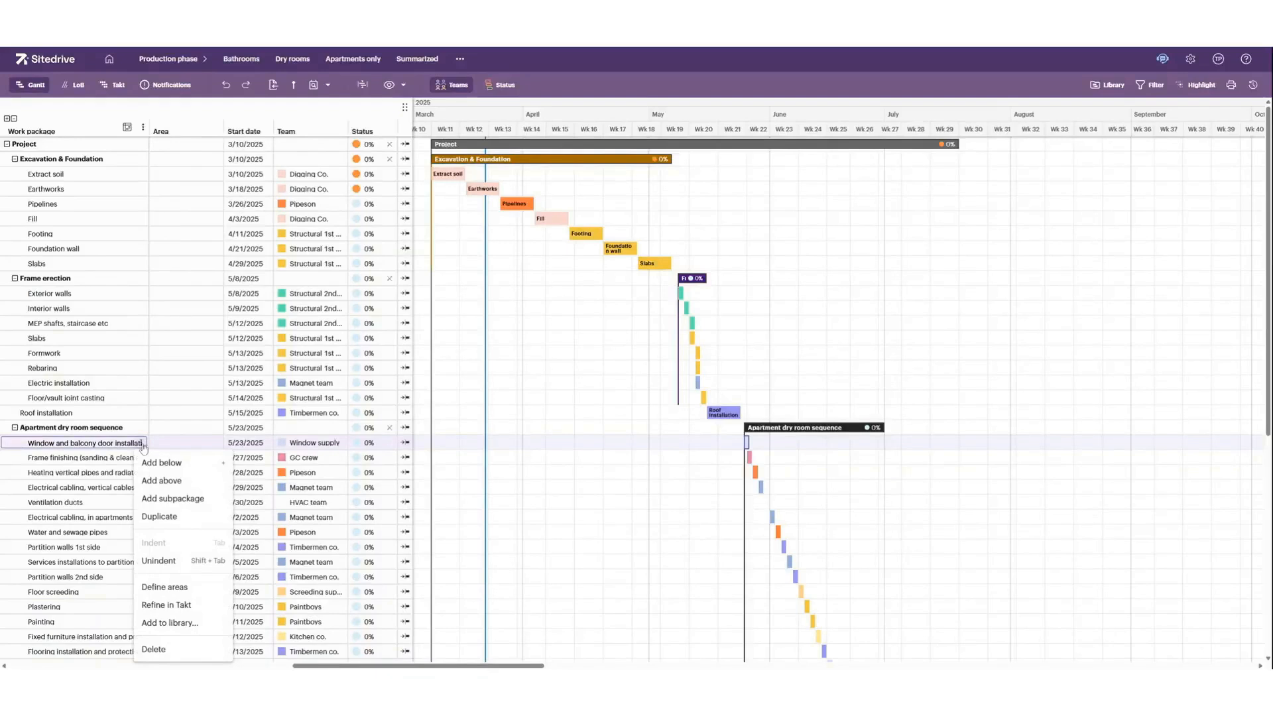
click(170, 481)
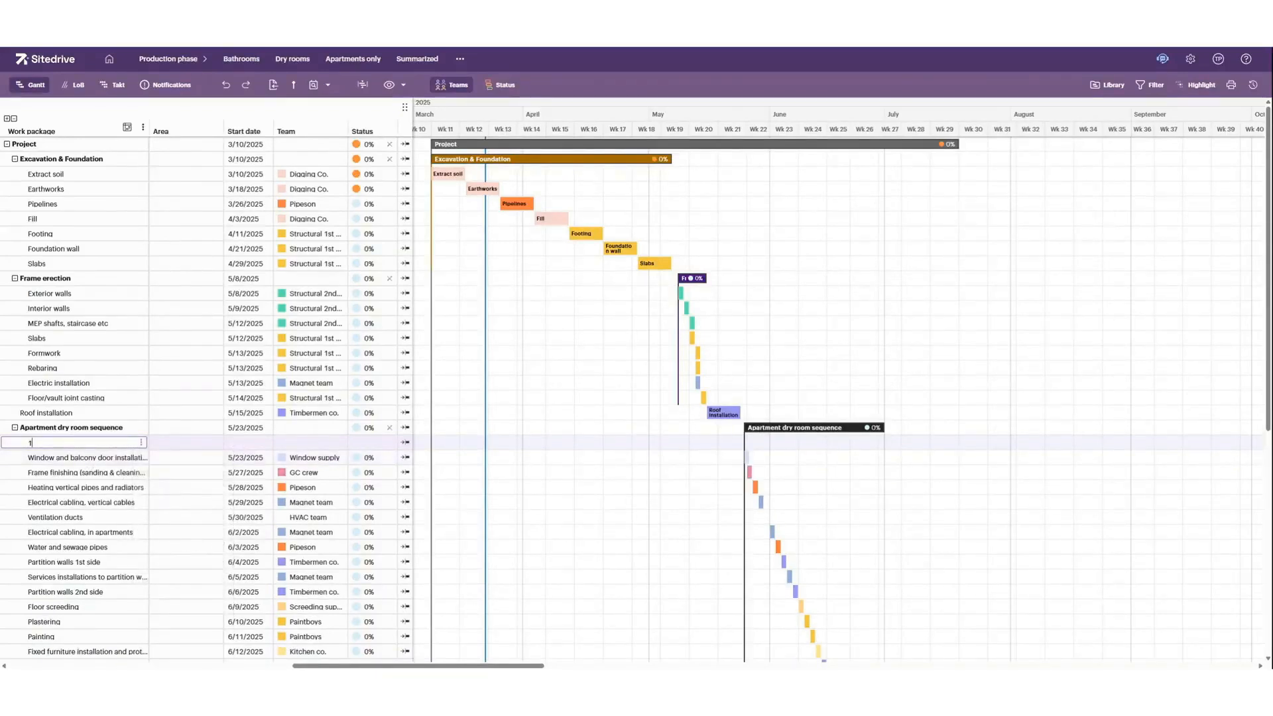
key(Return)
shift+click(84, 599)
key(Tab)
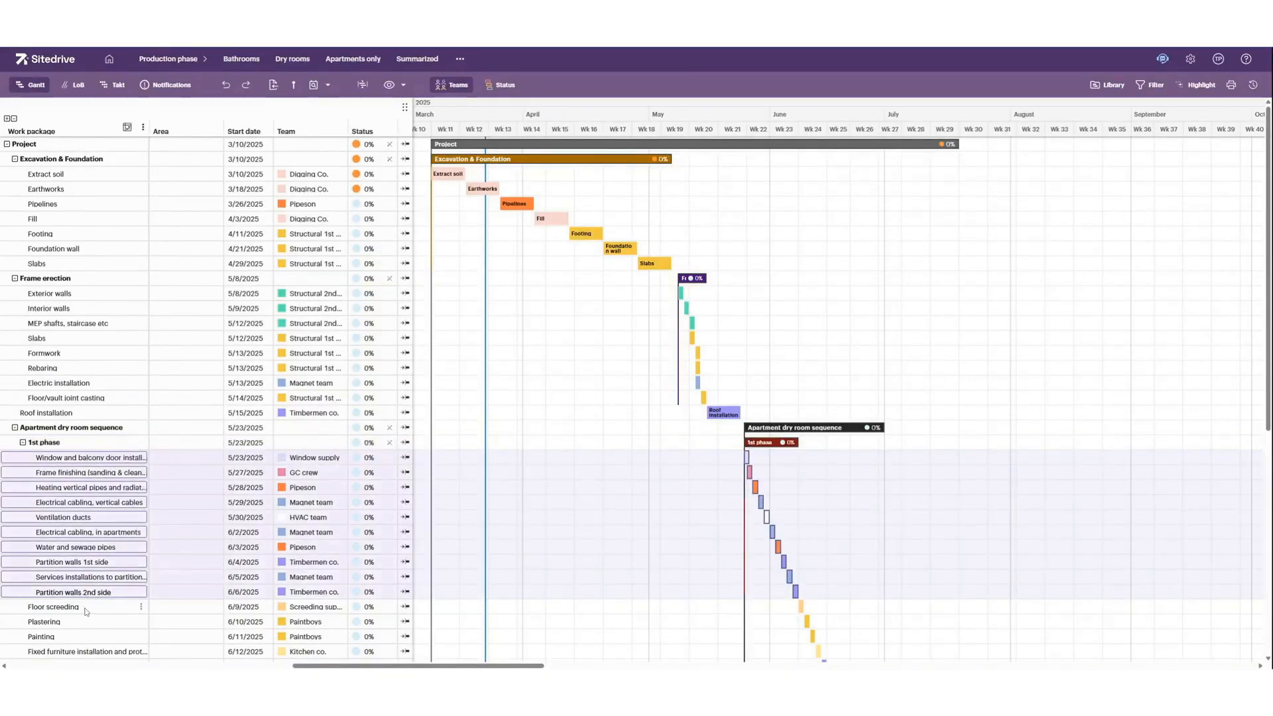
Add a 2nd phase package above Floor screeding in the Apartment dry room sequence.
click(86, 609)
click(141, 591)
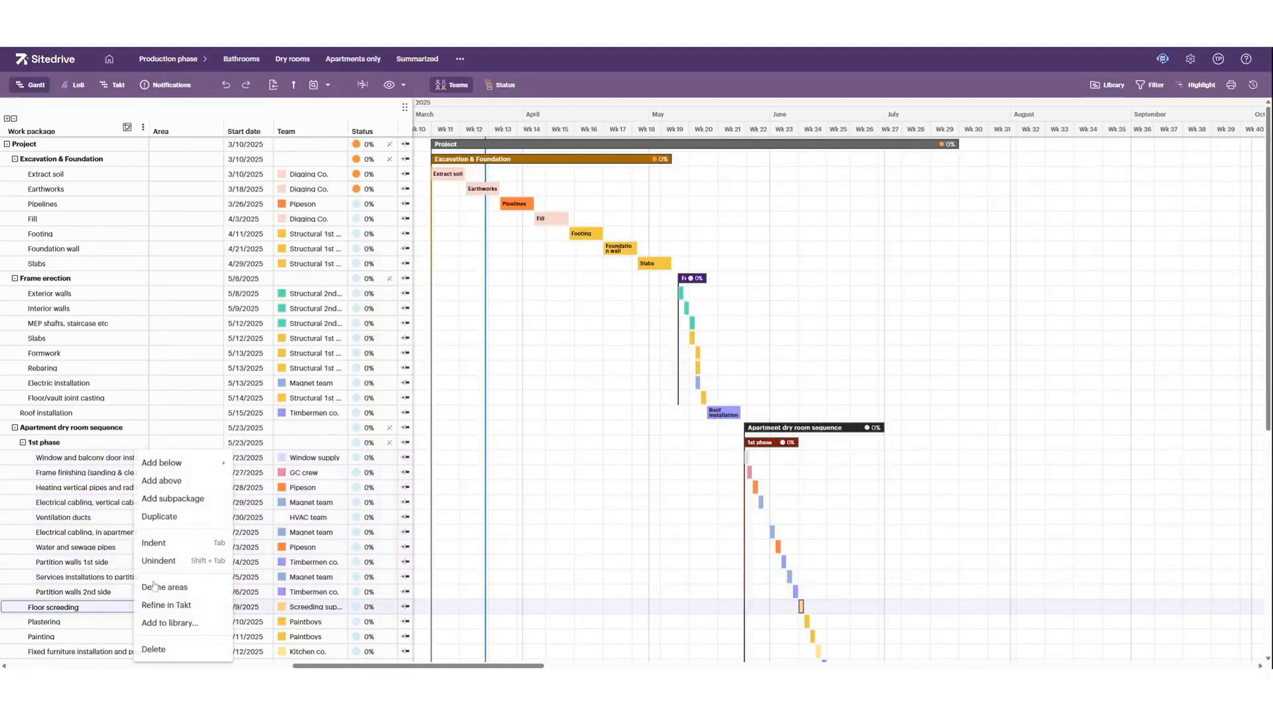
click(162, 480)
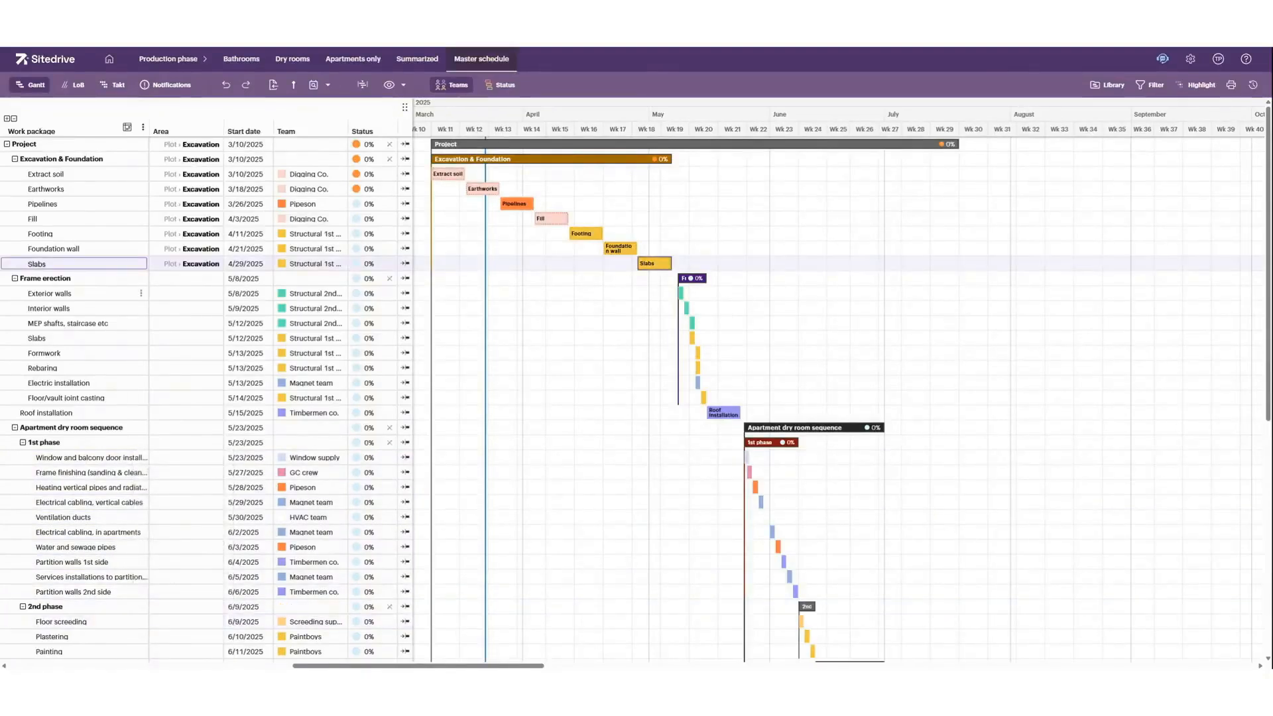
Assign the Frame erection tasks from Exterior walls to Floor/vault joint casting to the 1st floor of Section A.
click(113, 297)
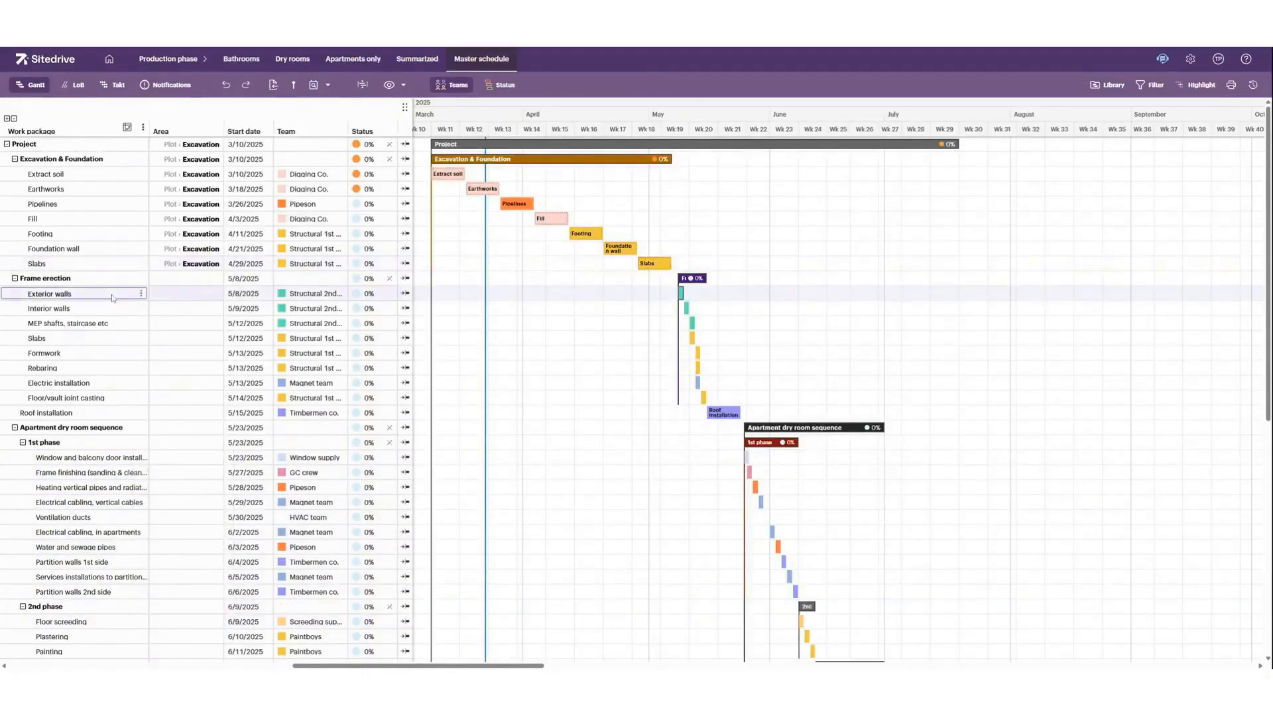
shift+click(114, 397)
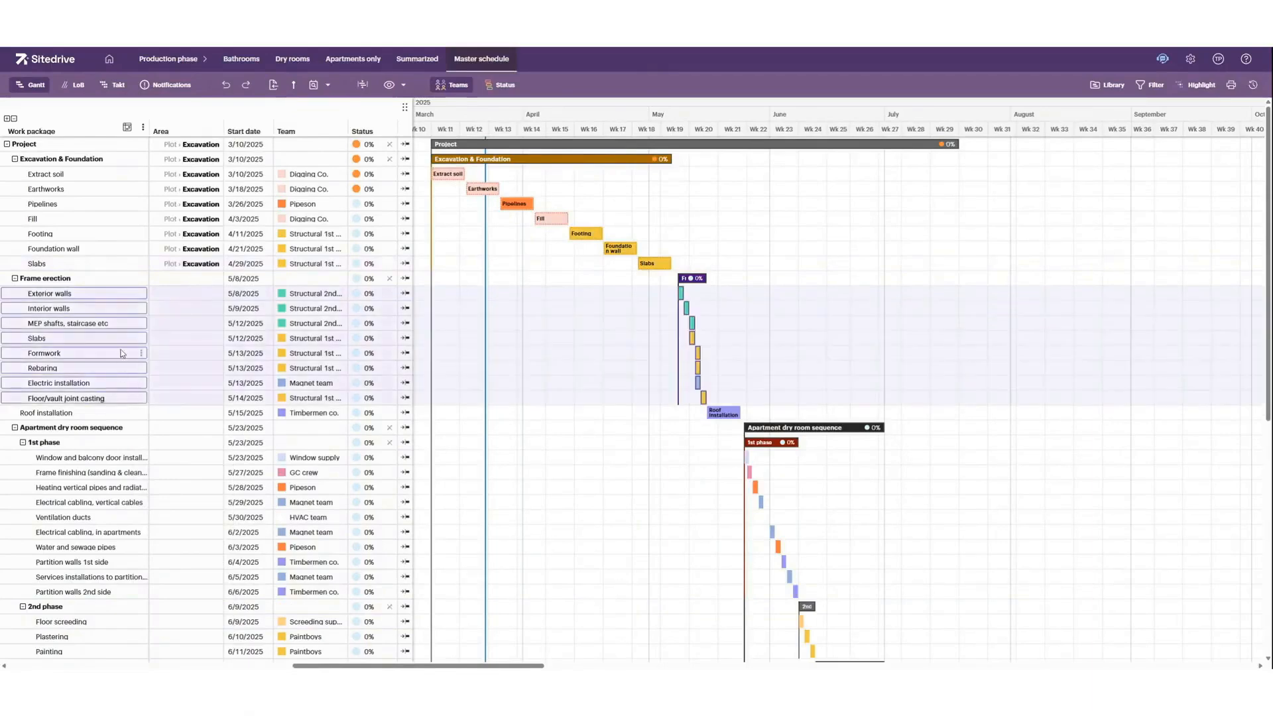
right_click(121, 299)
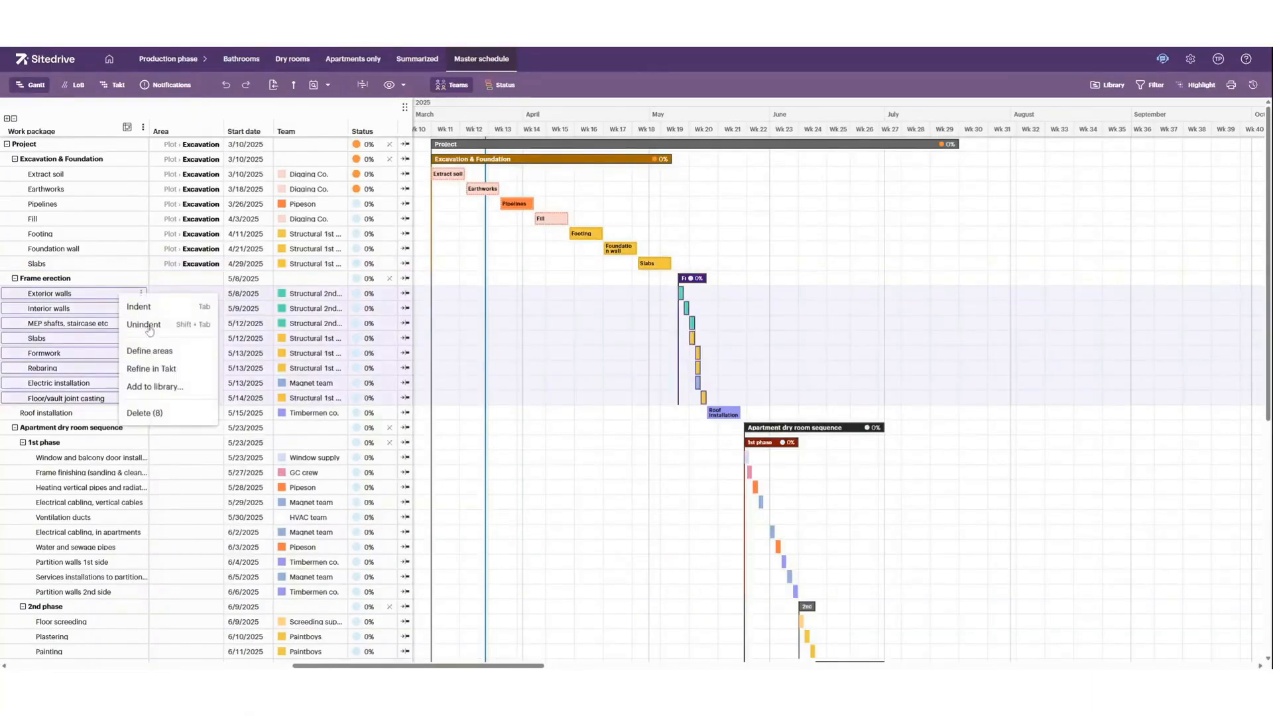
click(167, 356)
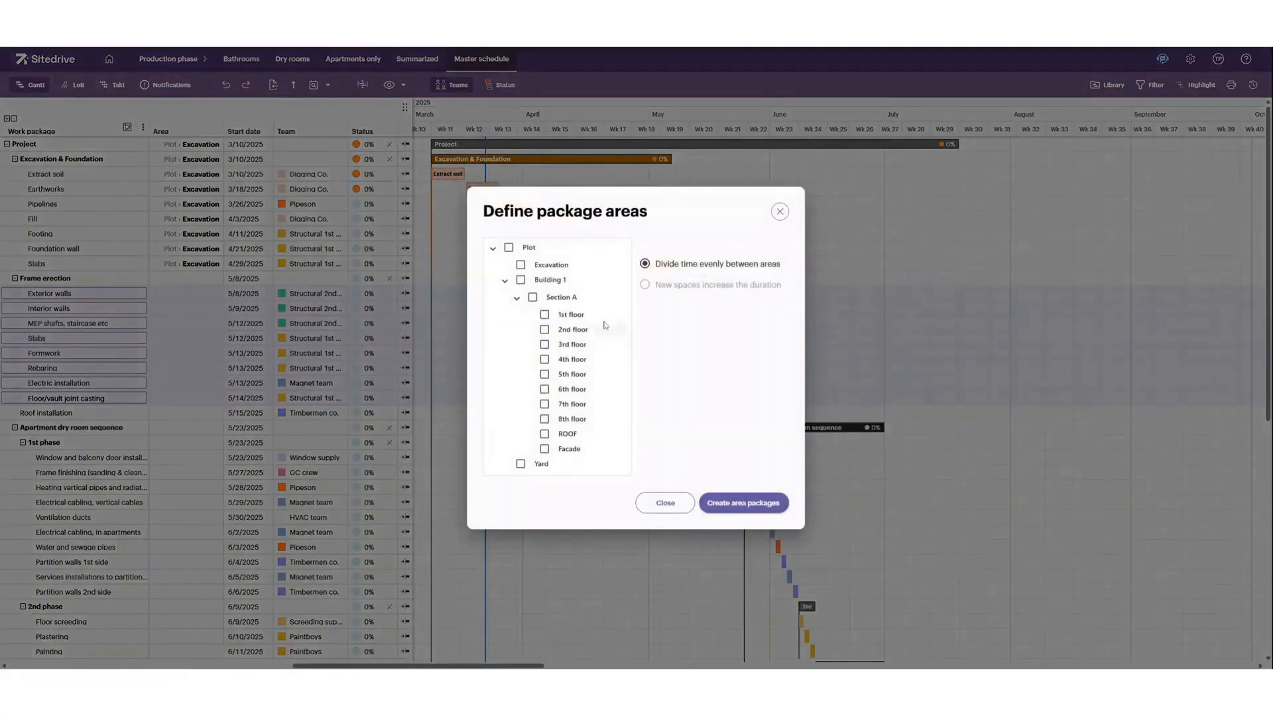
click(545, 314)
click(743, 503)
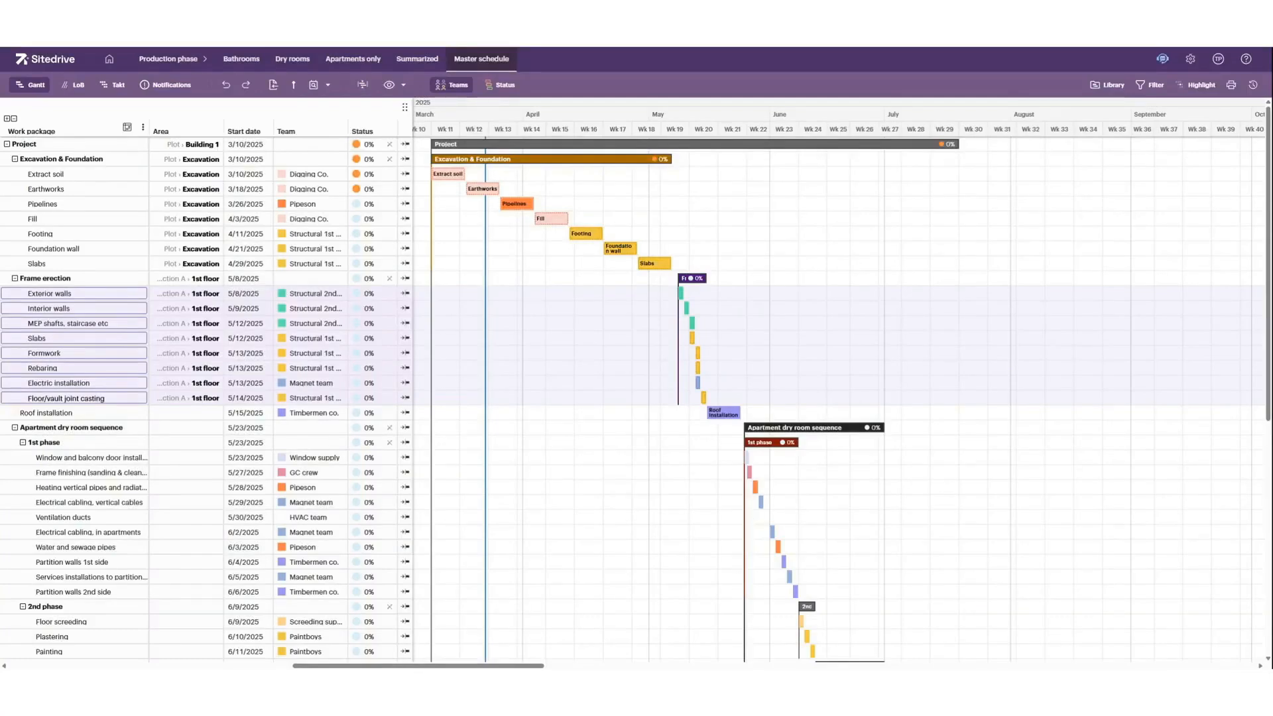
click(186, 442)
click(101, 463)
shift+click(95, 593)
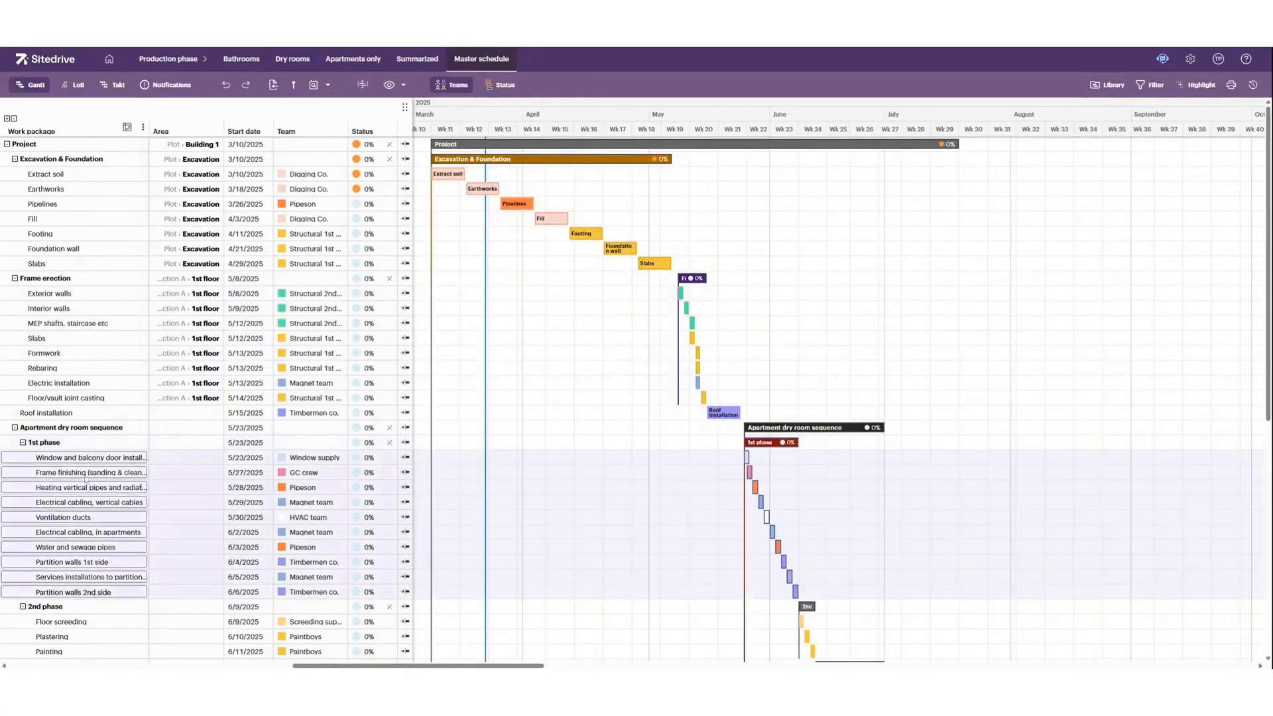
right_click(83, 463)
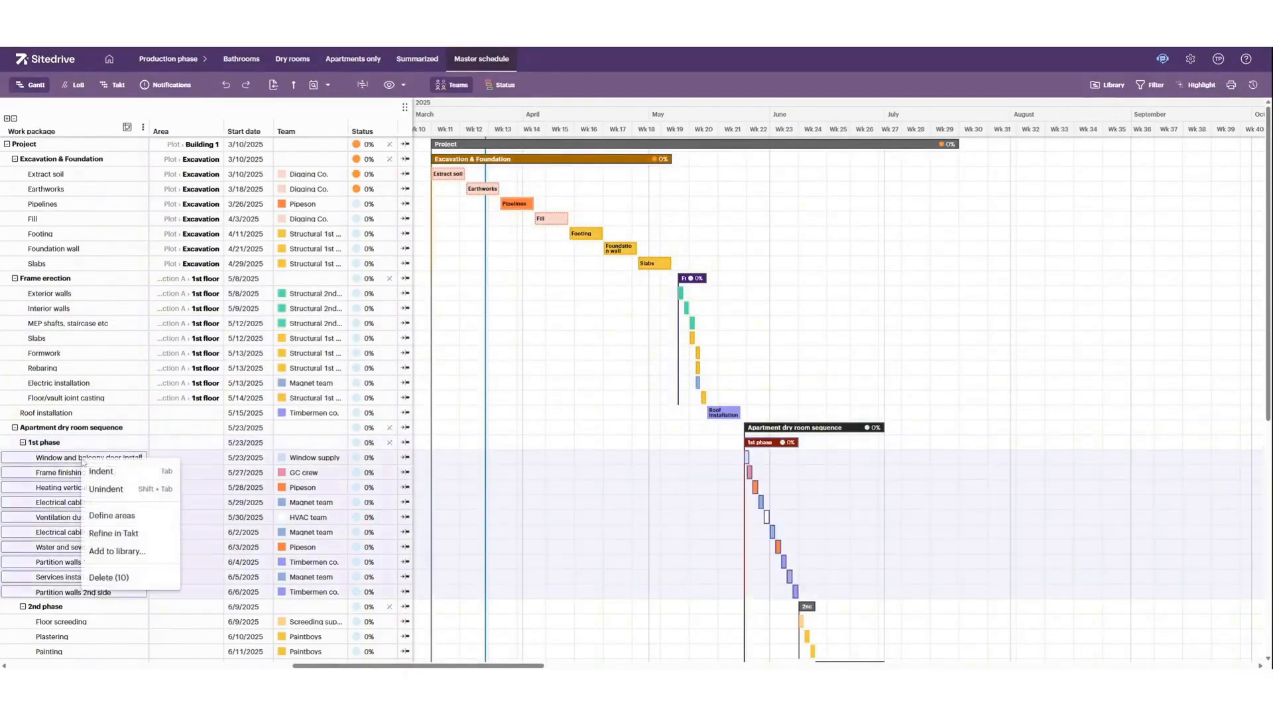
click(112, 516)
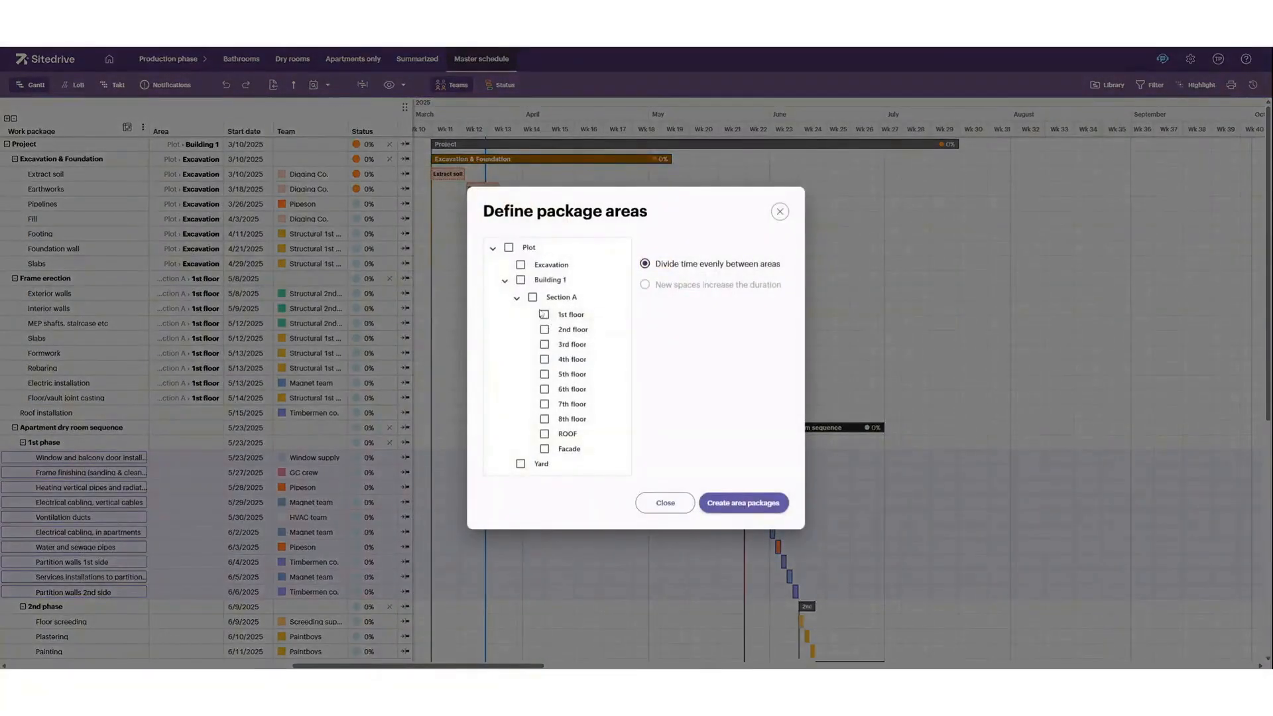
click(781, 211)
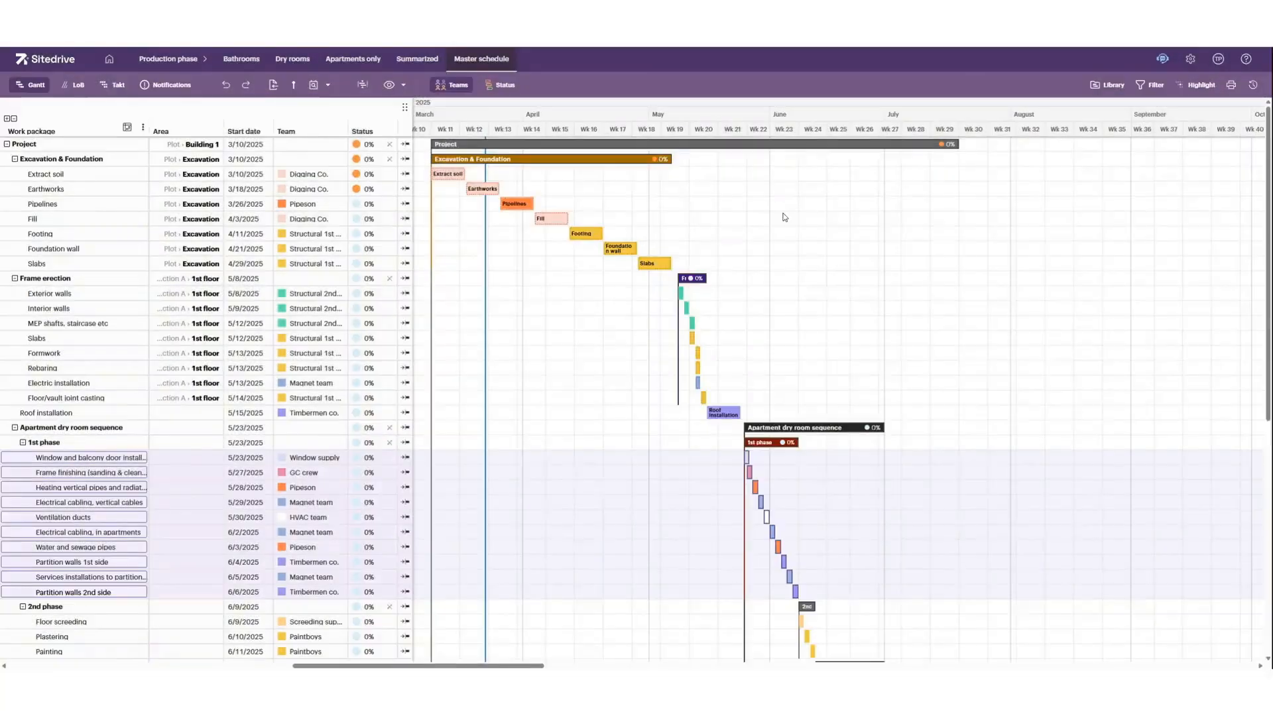
In the Dry rooms view, define the areas for all 1st phase tasks of the Apartment dry room sequence and create the area packages.
click(296, 63)
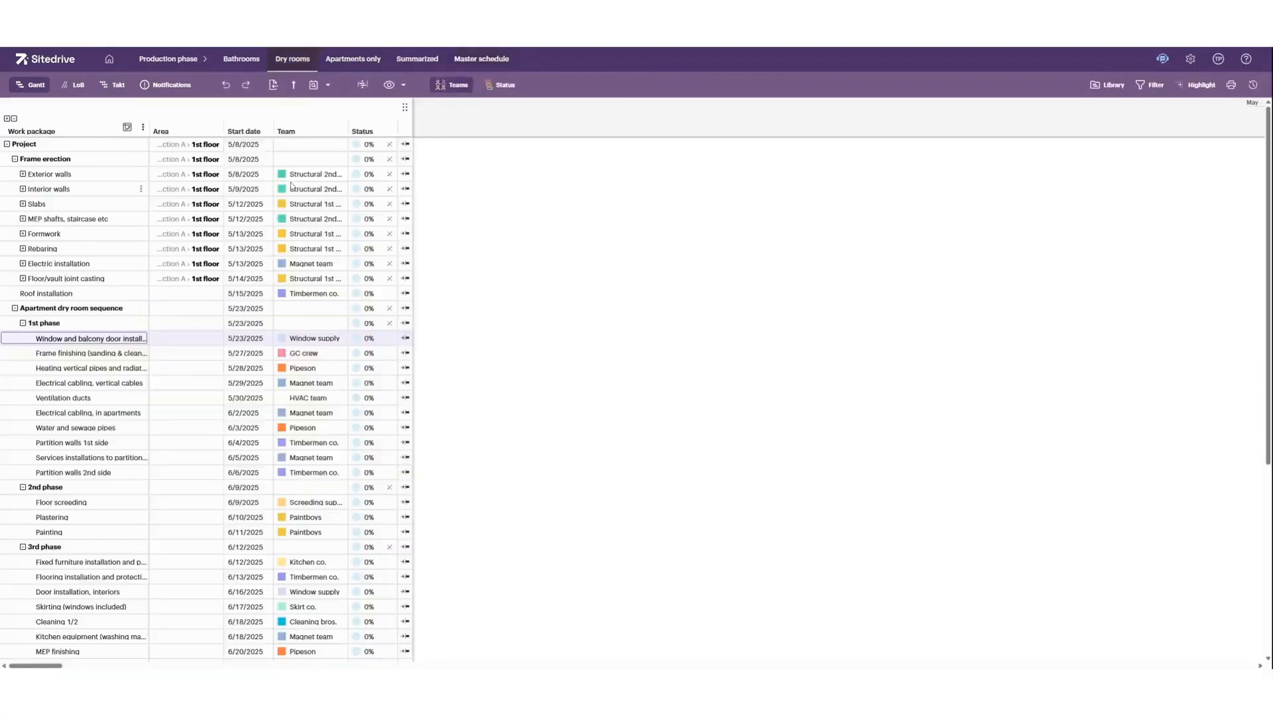
click(96, 475)
shift+click(109, 342)
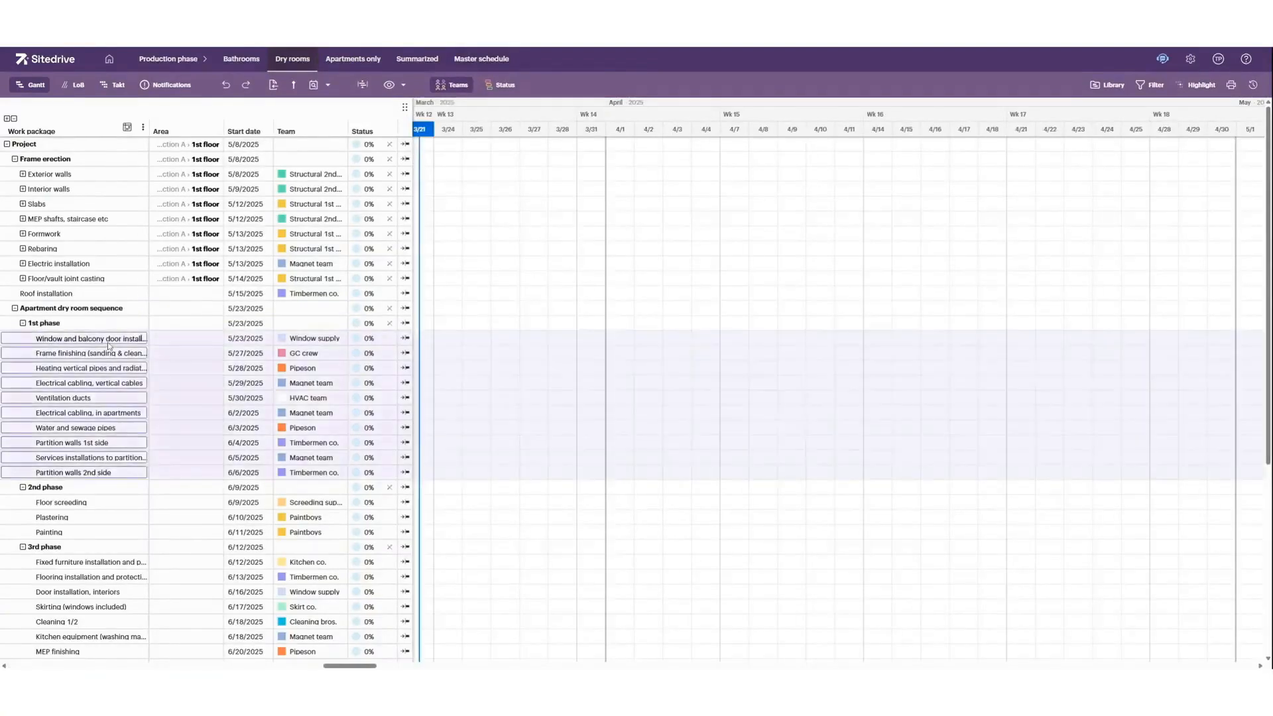
right_click(106, 340)
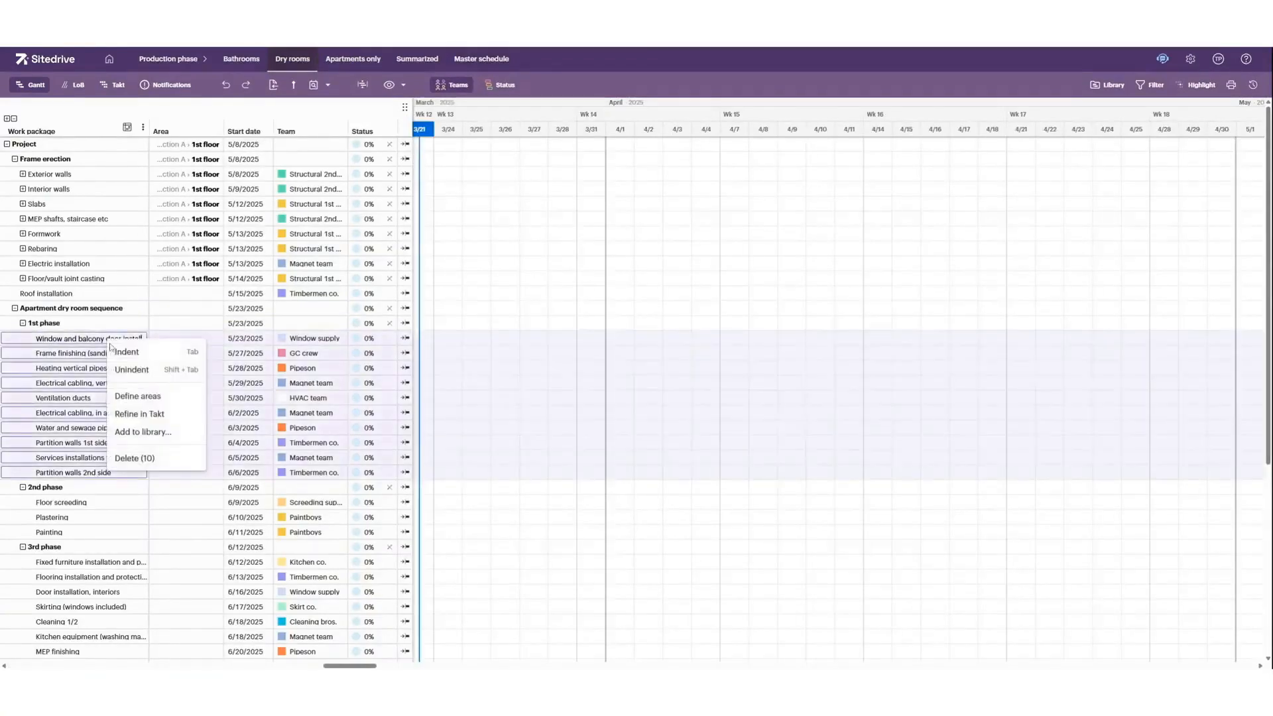
click(138, 397)
click(570, 212)
click(762, 632)
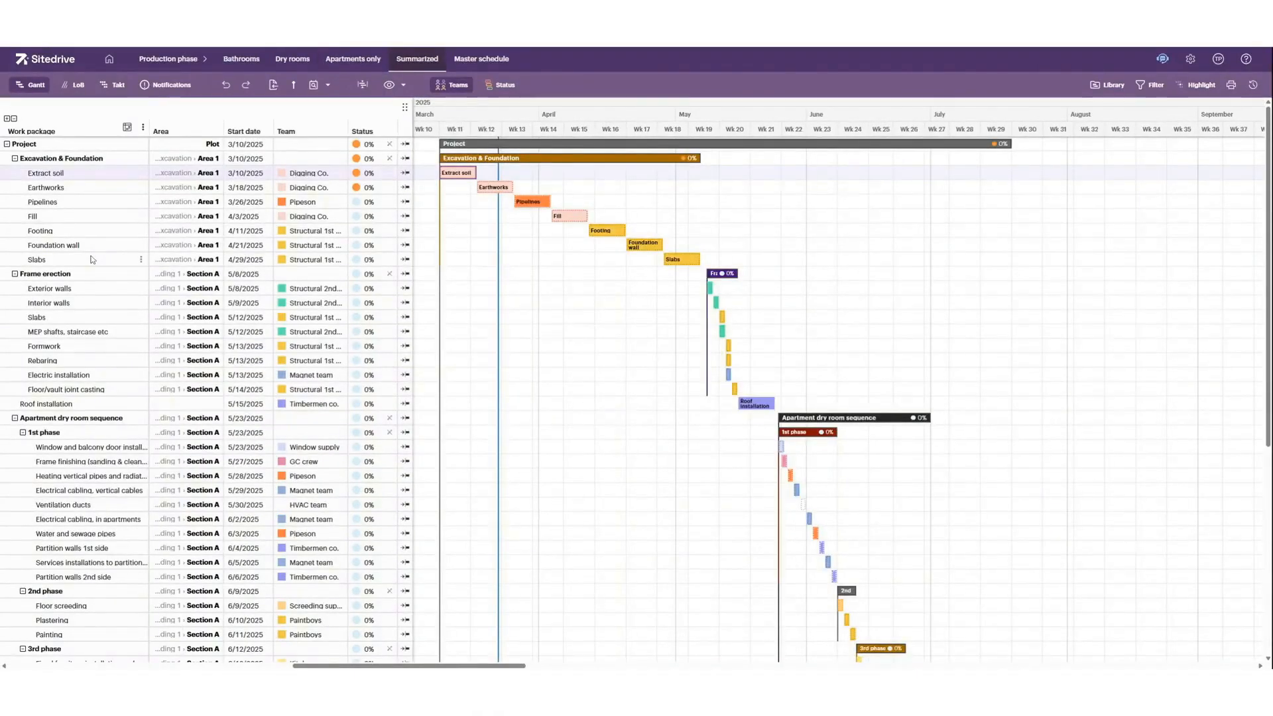
Show the Summarized schedule as a Takt view and set the takt slots to 1 day.
click(117, 86)
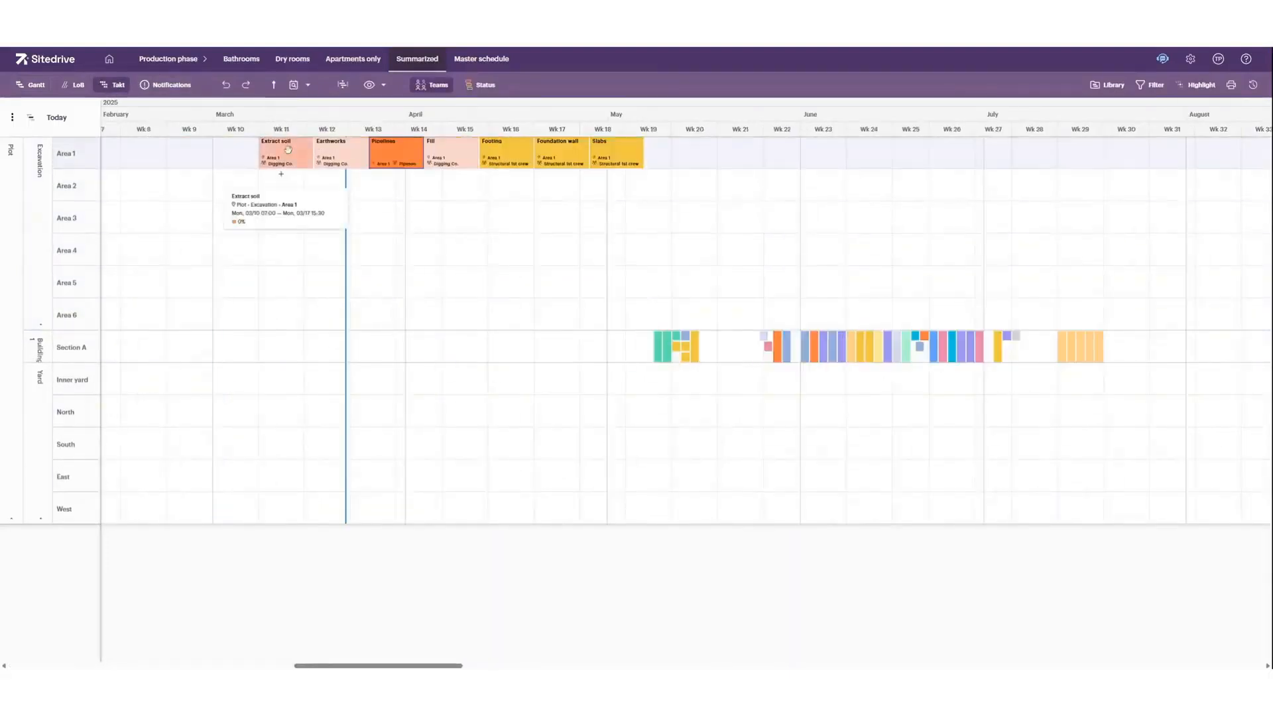
click(287, 153)
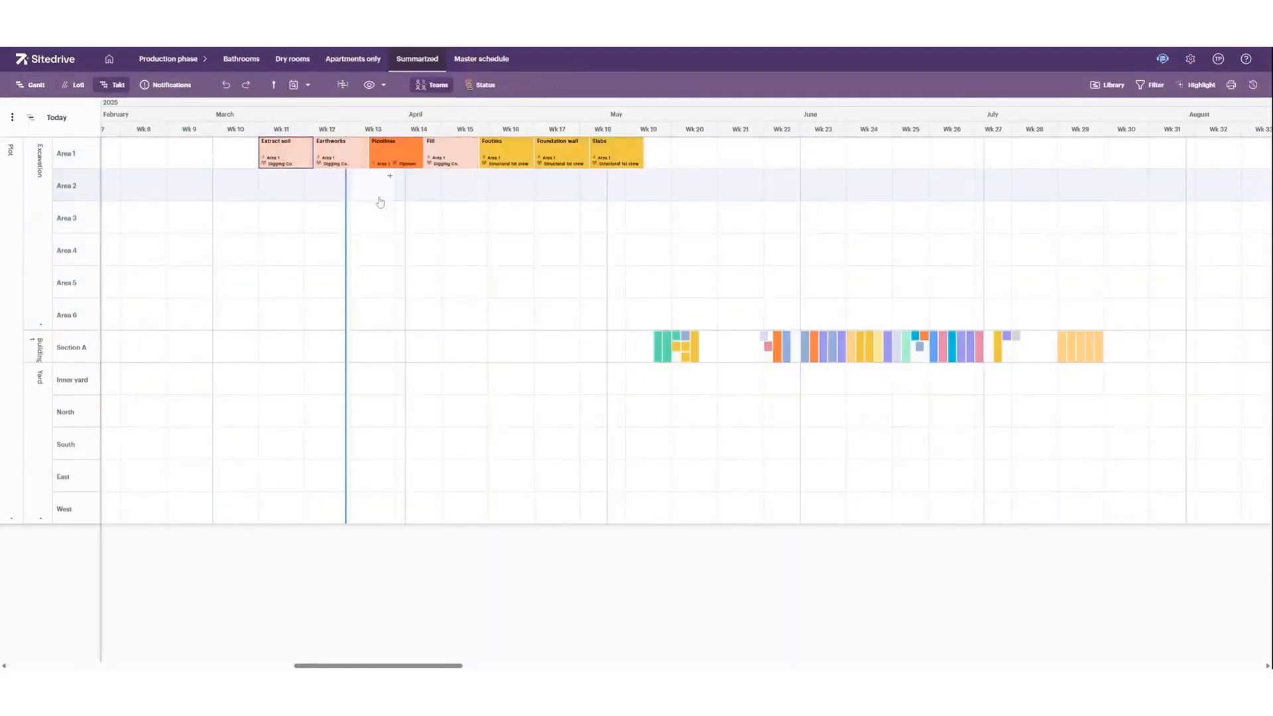
scroll(380, 199, up, 3)
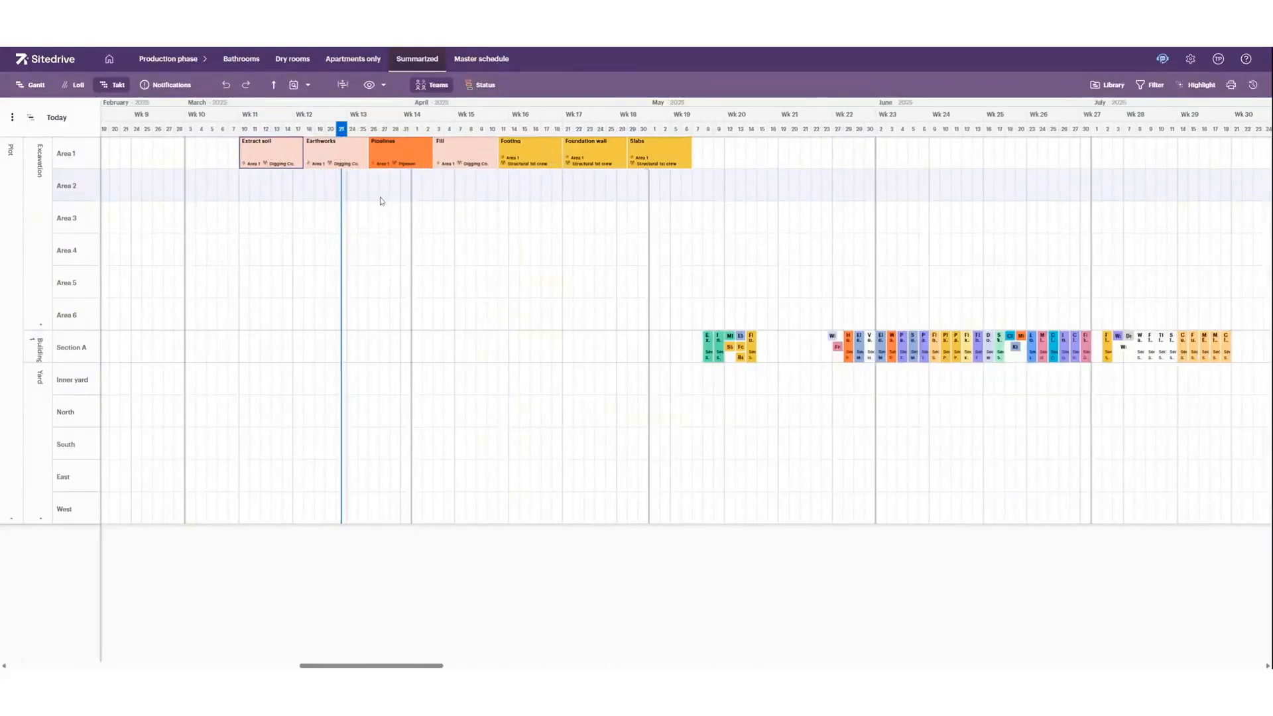
click(378, 86)
mouse_move(464, 200)
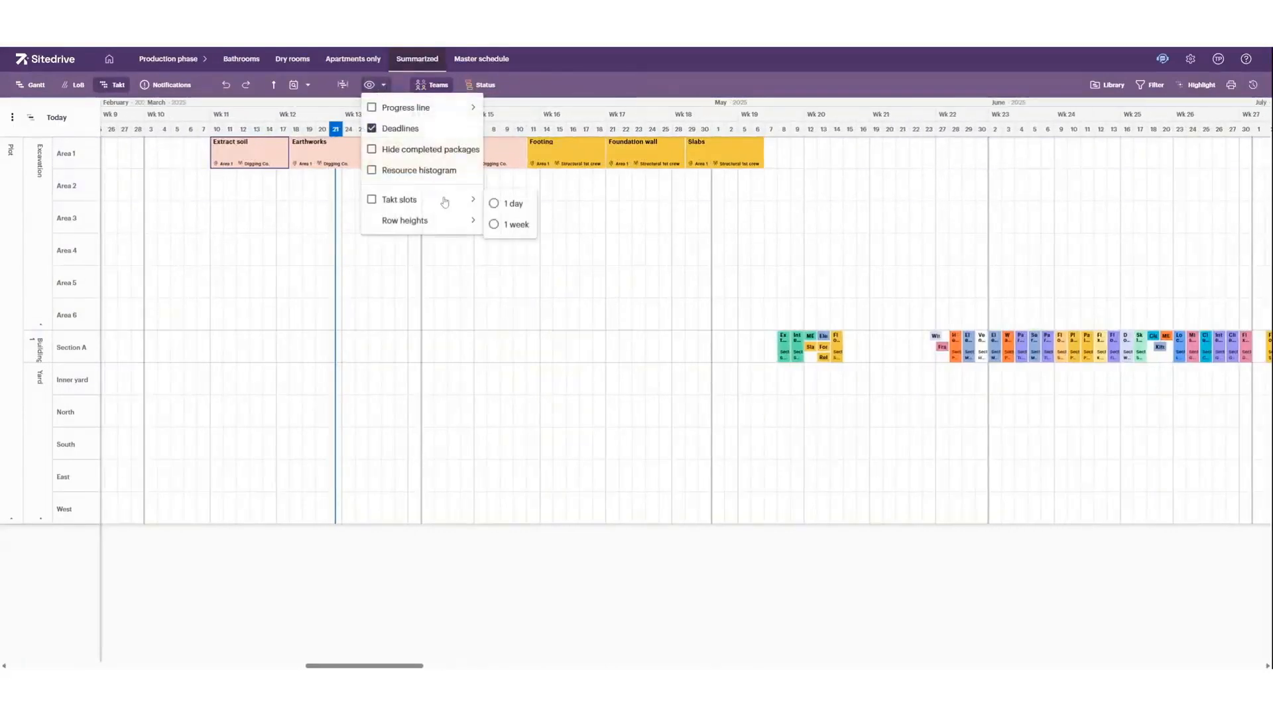
click(495, 205)
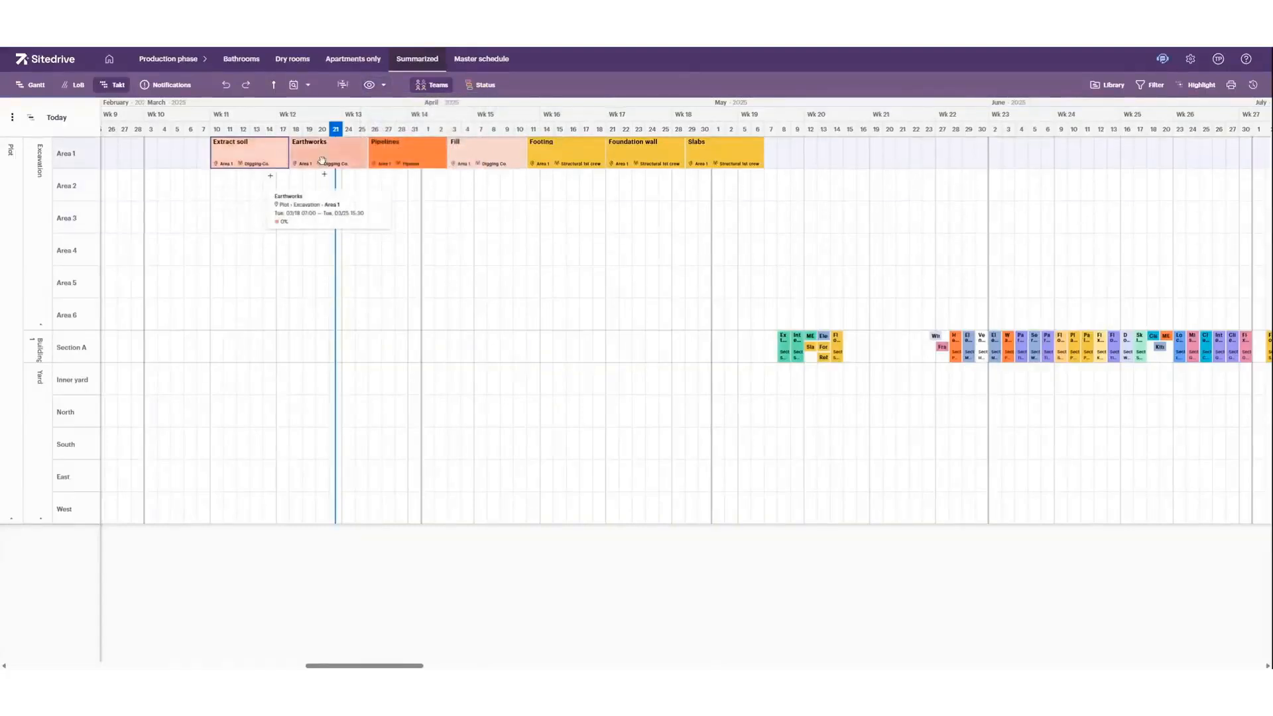
Move Area 1's Footing, Foundation wall and Slabs to start on 4/25, and copy Extract soil through Fill to Area 2 from 3/18.
drag(597, 155, 696, 151)
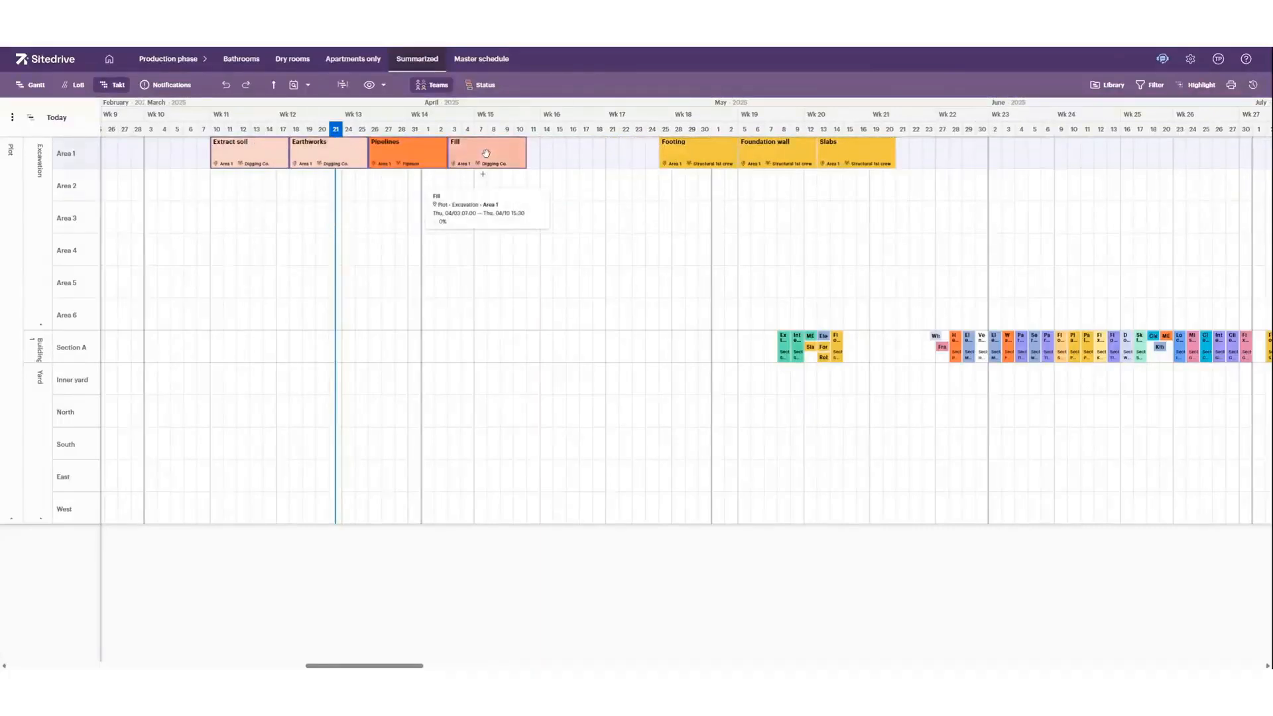
key(ctrl+c)
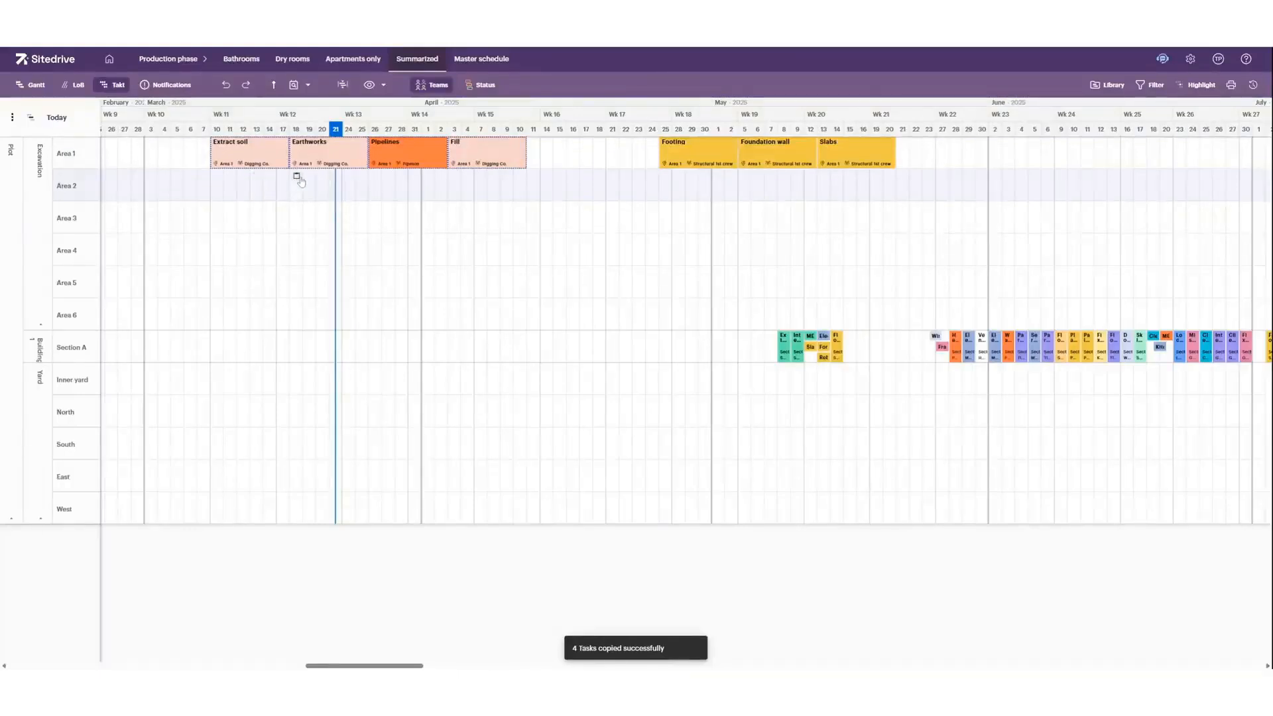
click(298, 180)
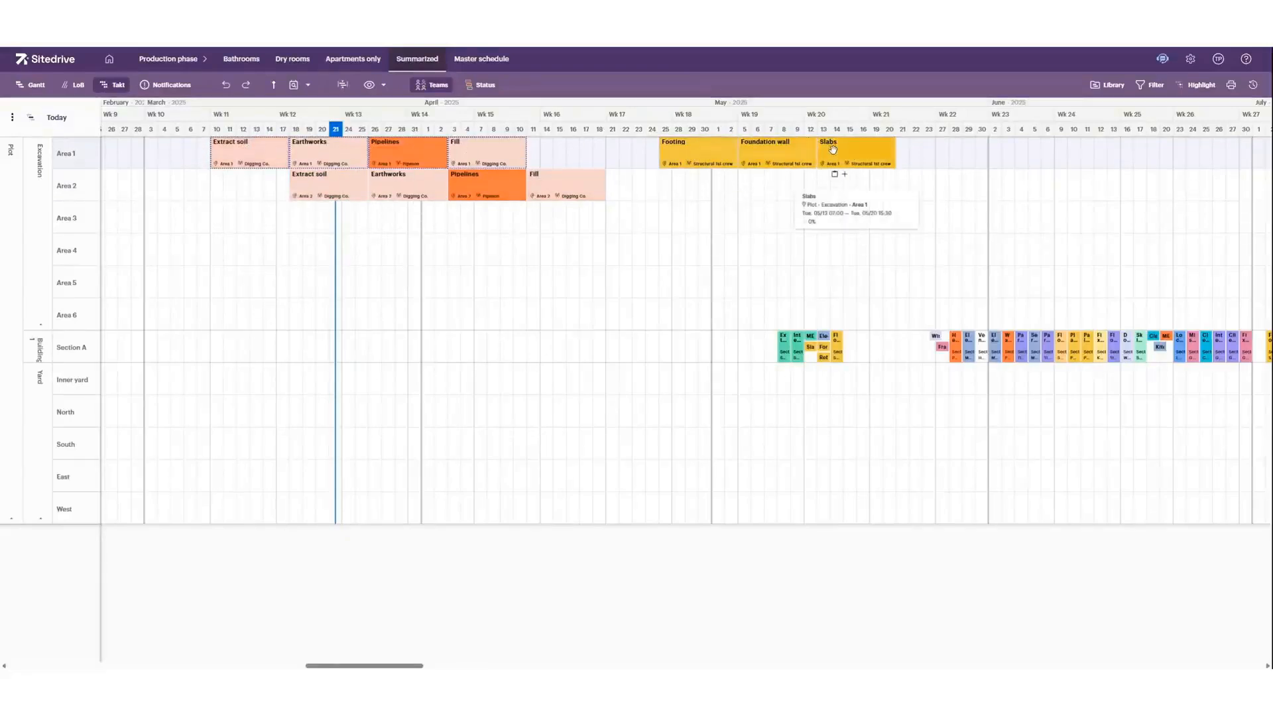
Copy all seven excavation and foundation tasks of Area 1 to Area 3 from 3/26 and to Area 4 from 4/3.
key(ctrl+c)
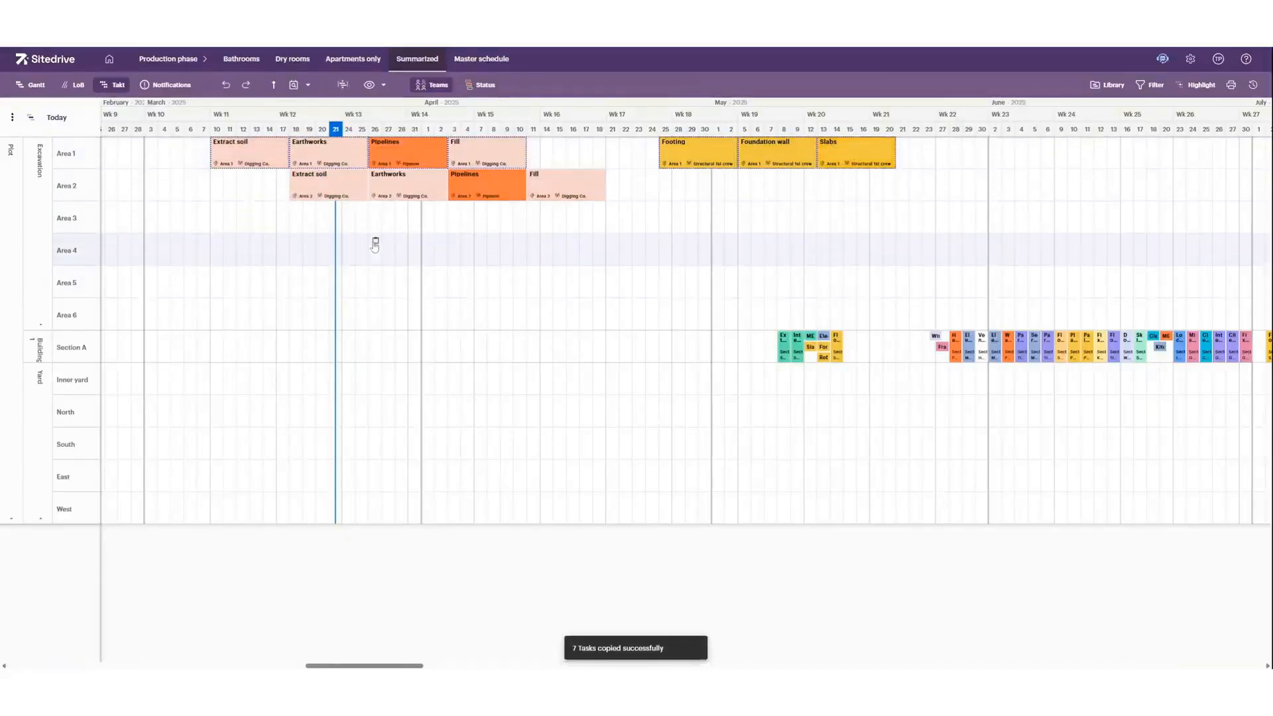
click(376, 211)
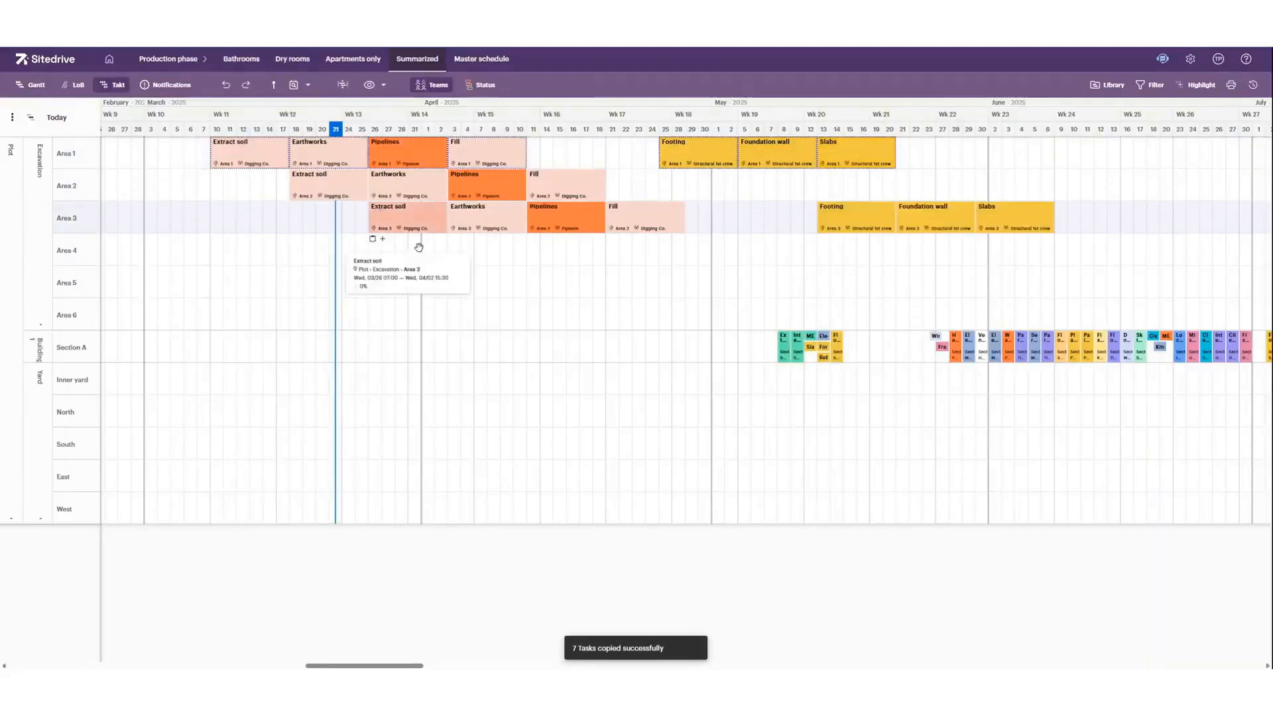
click(455, 242)
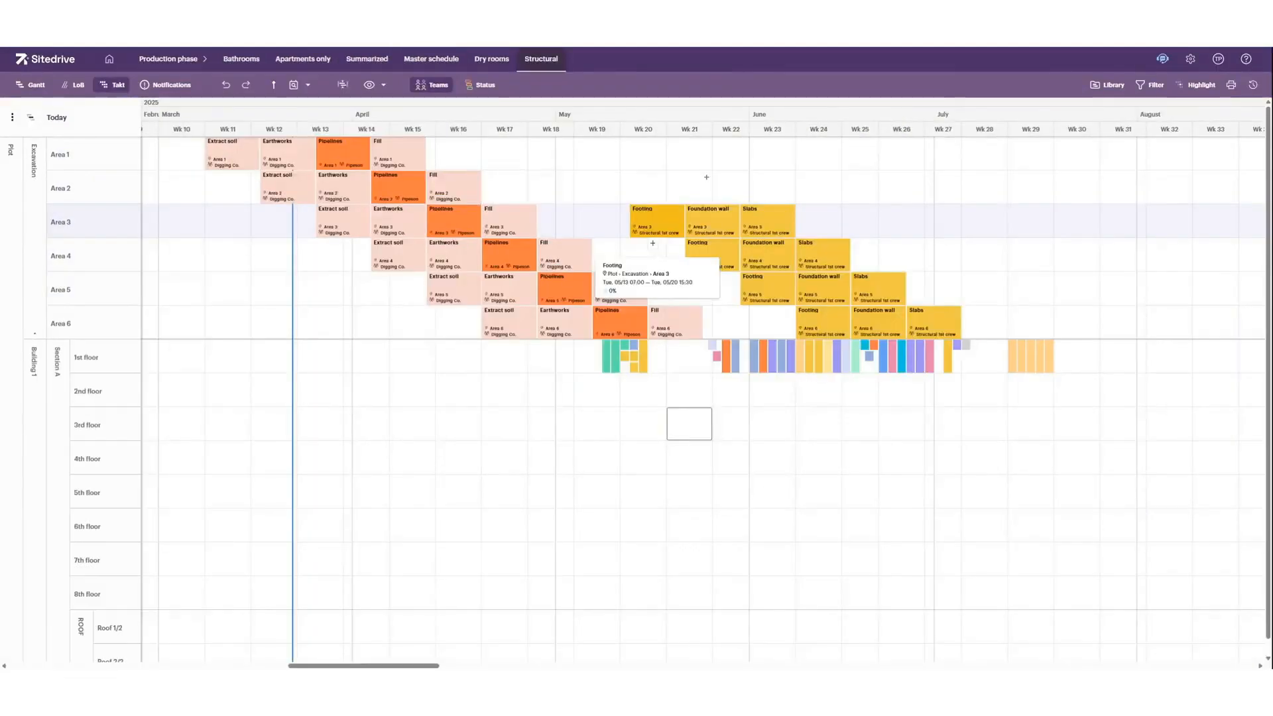
Move the Footing, Foundation wall and Slabs tasks of Areas 3 to 6 so that each Footing starts directly after Fill.
click(652, 220)
shift+click(818, 326)
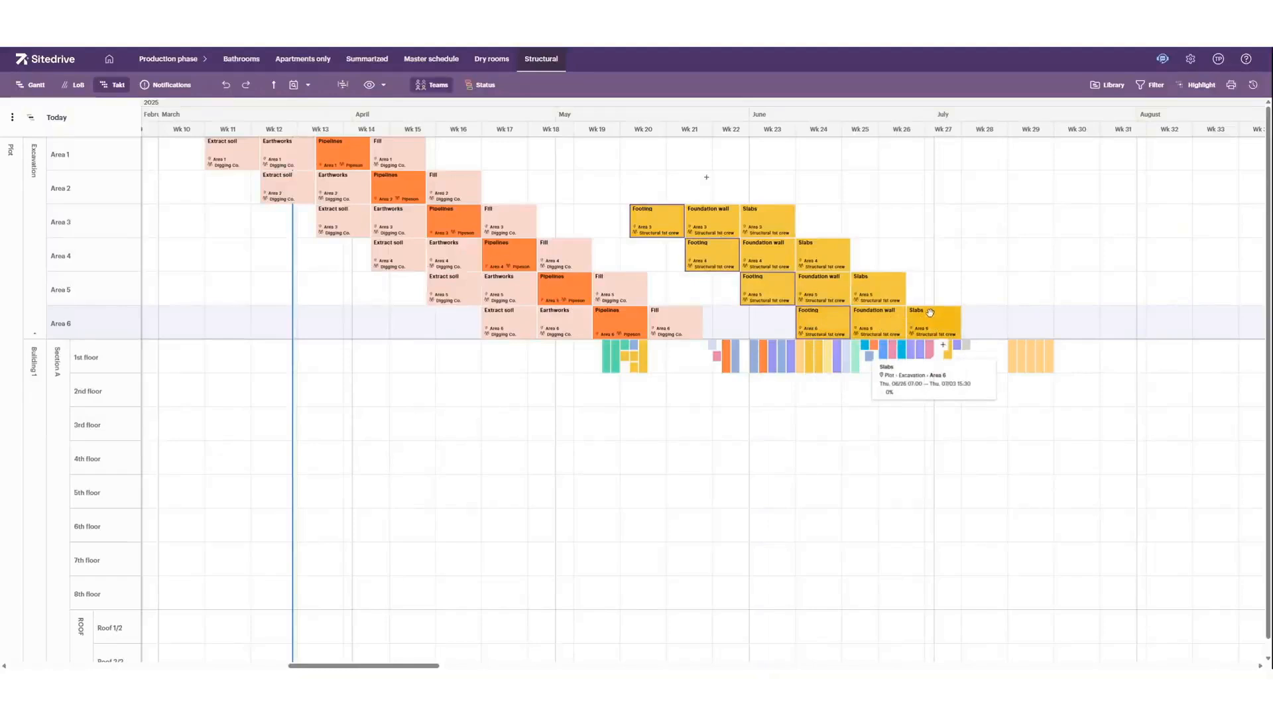
scroll(644, 257, up, 4)
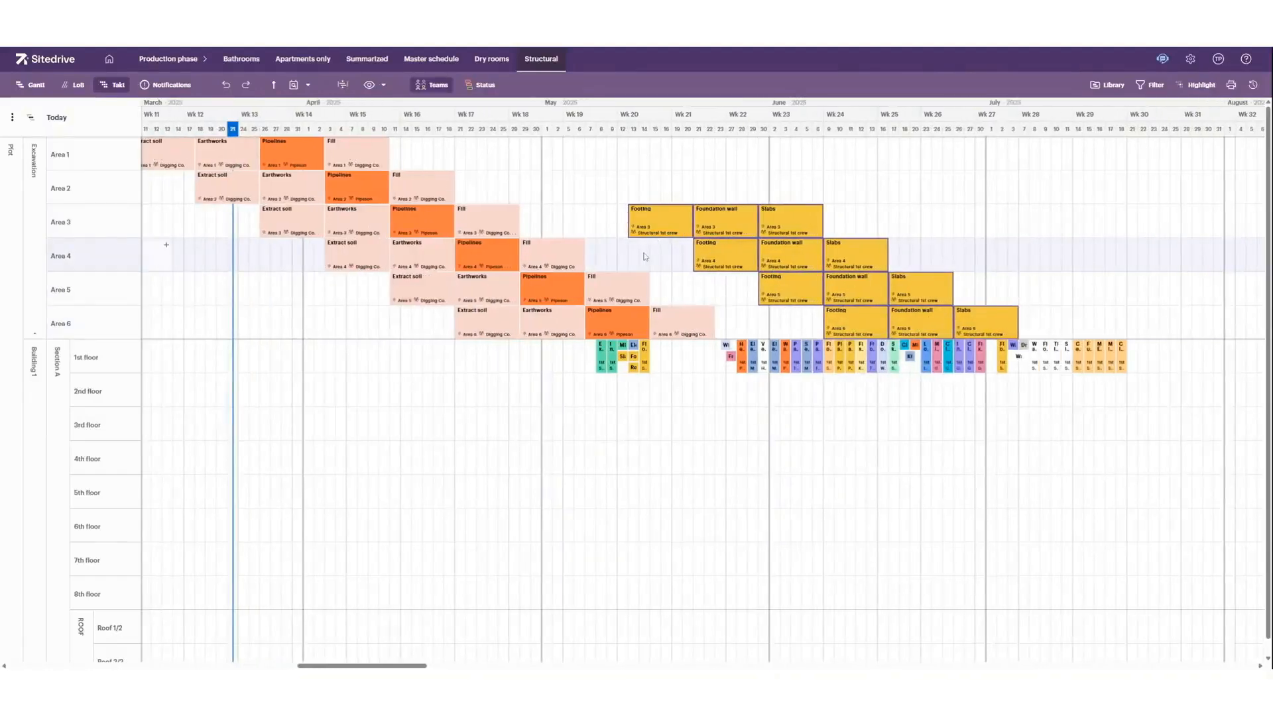
drag(660, 219, 532, 217)
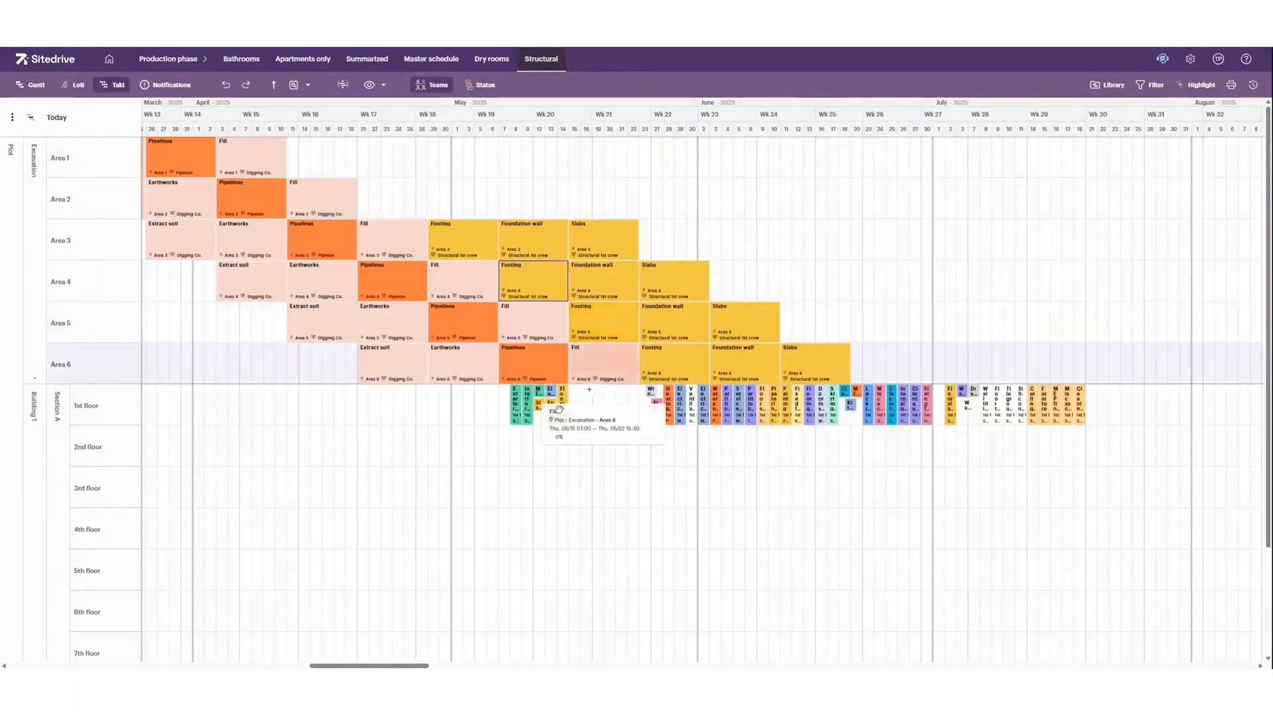
Move all 1st floor tasks of Section A together so that Exterior walls starts on 5/23.
click(515, 412)
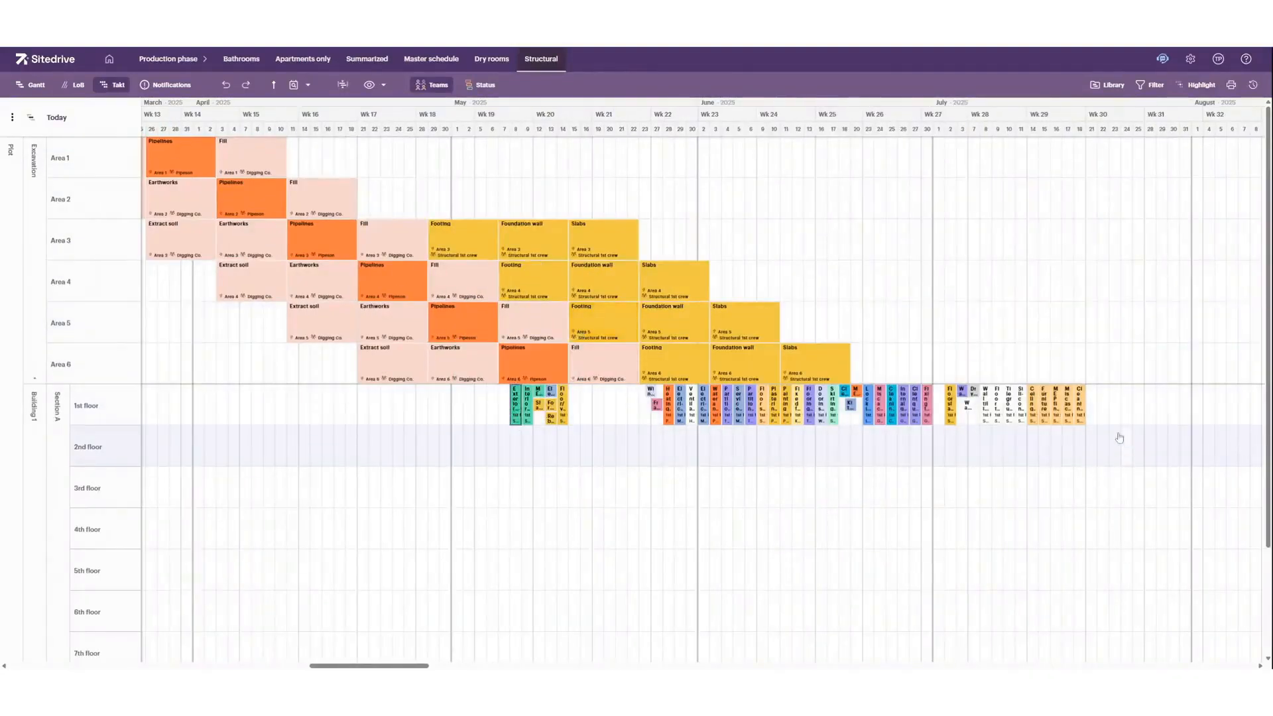
shift+click(1082, 411)
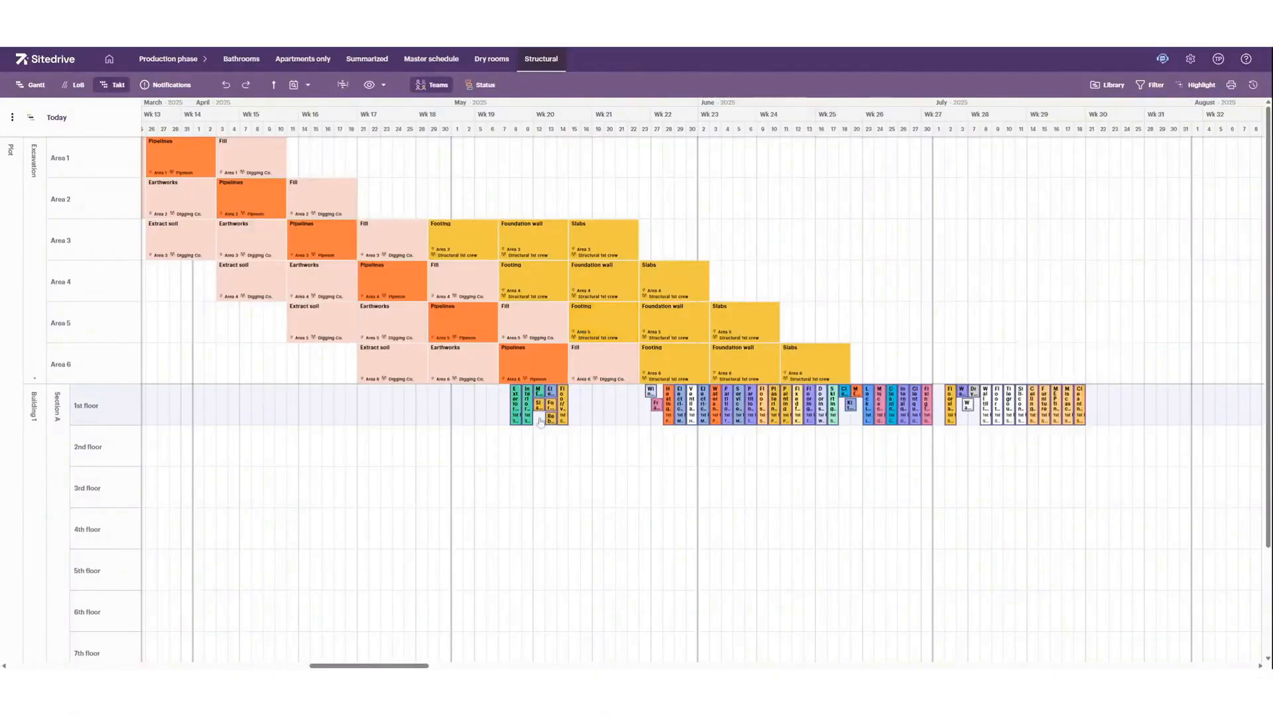
drag(527, 401, 656, 401)
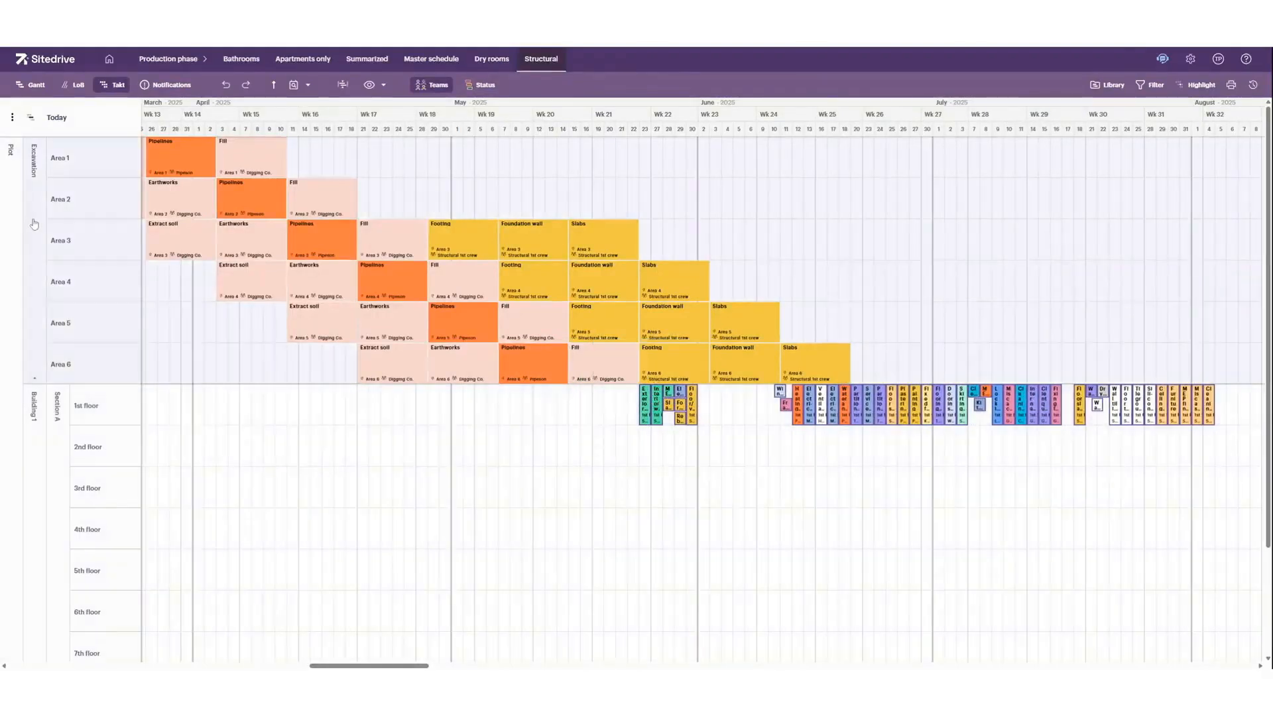
Collapse the Excavation areas and copy the 1st floor's frame tasks, Exterior walls through Floor/vault joint casting, to the 2nd floor starting 6/2.
click(34, 224)
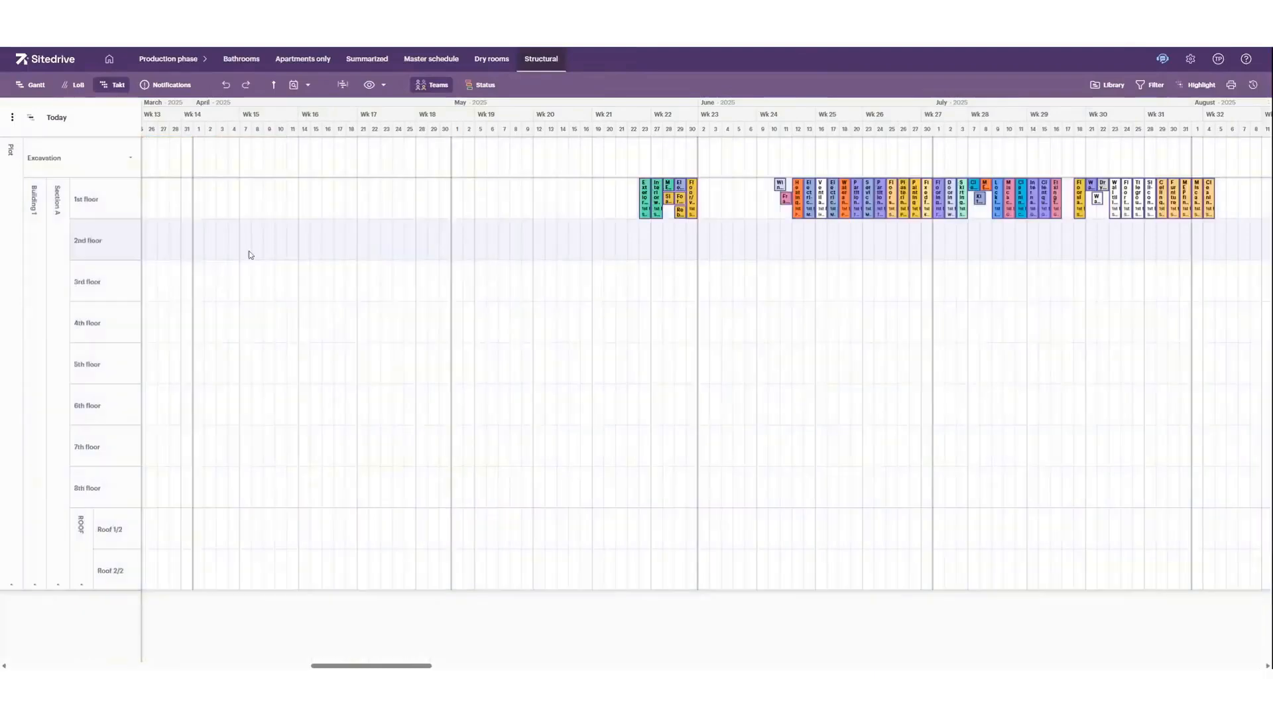
scroll(667, 278, up, 5)
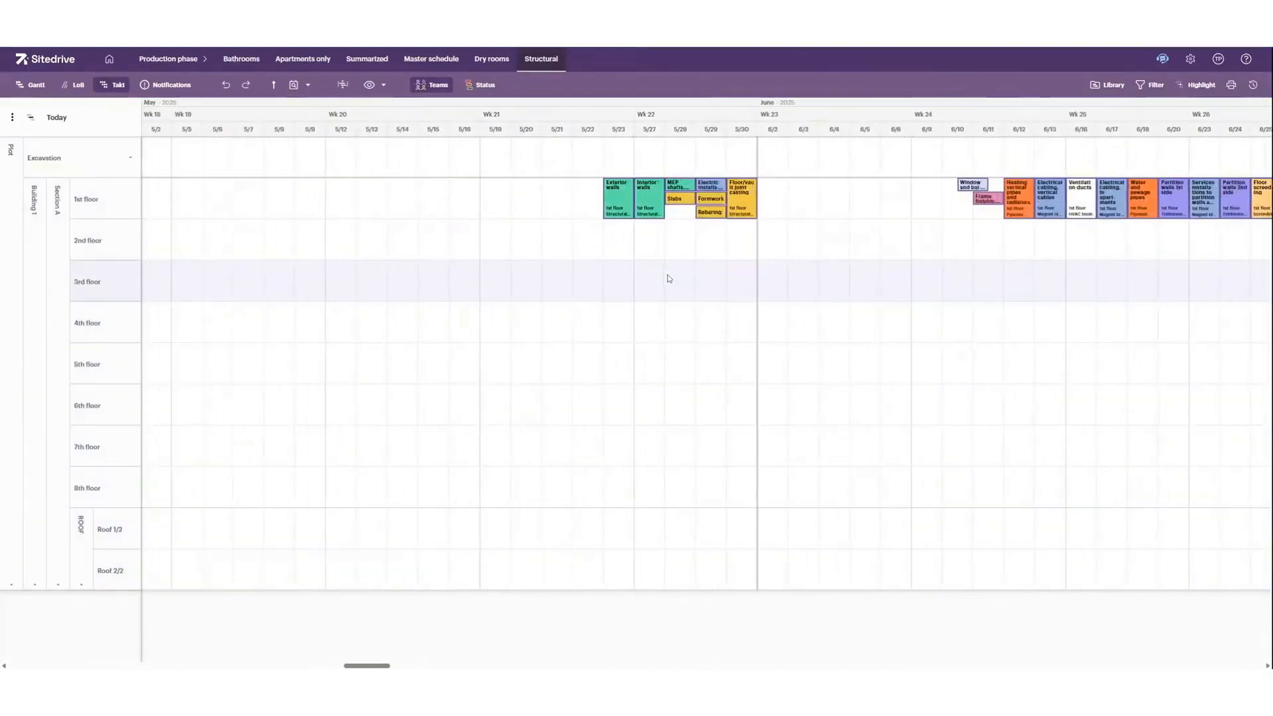
scroll(668, 278, up, 2)
scroll(110, 280, up, 3)
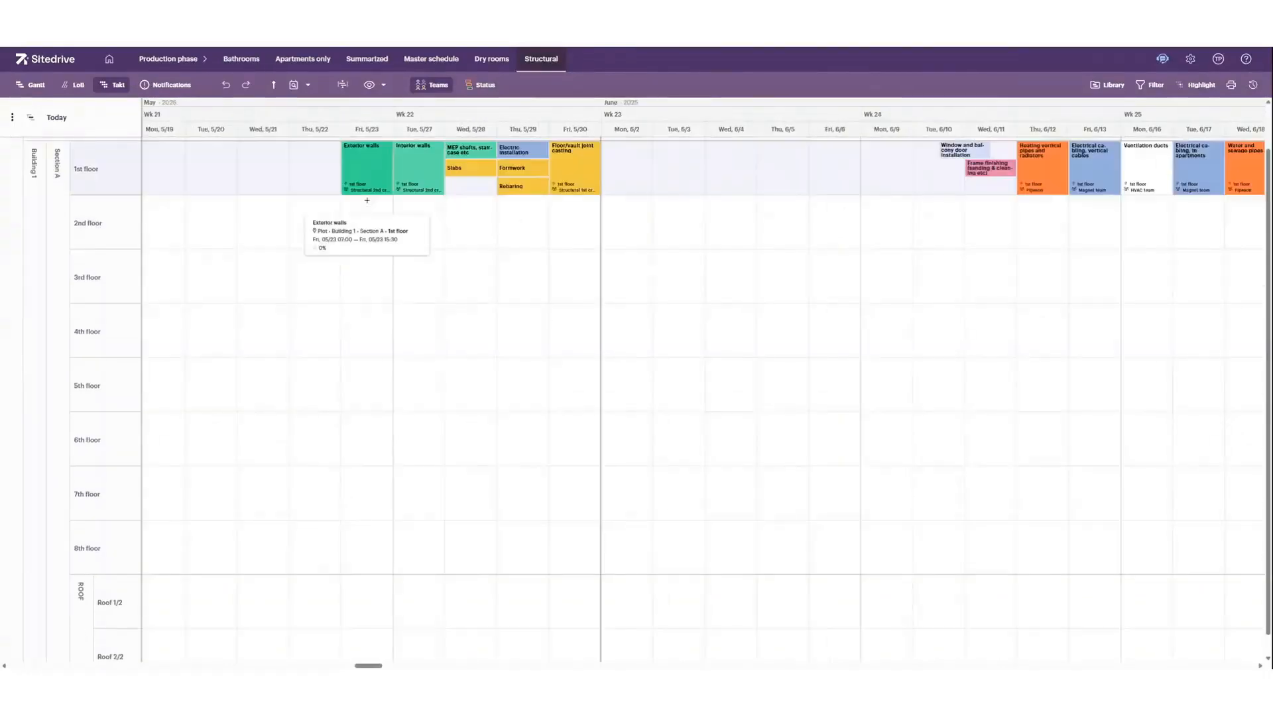
click(364, 163)
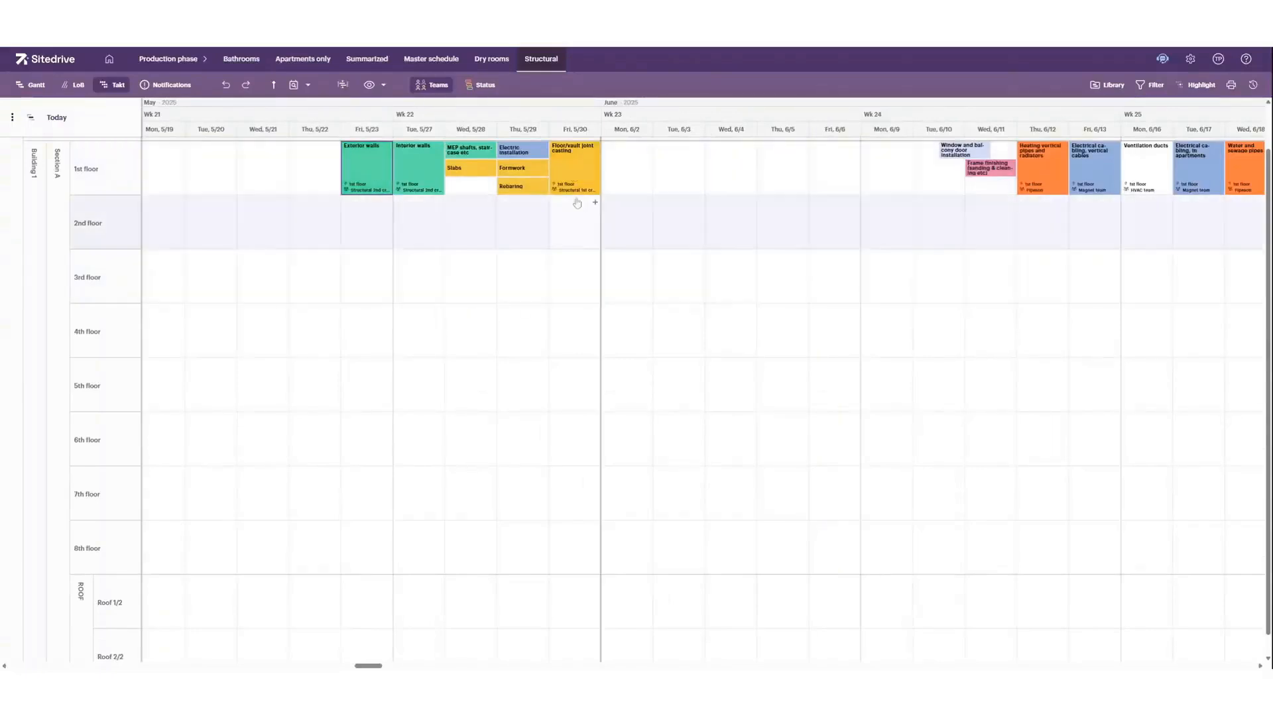
key(ctrl+c)
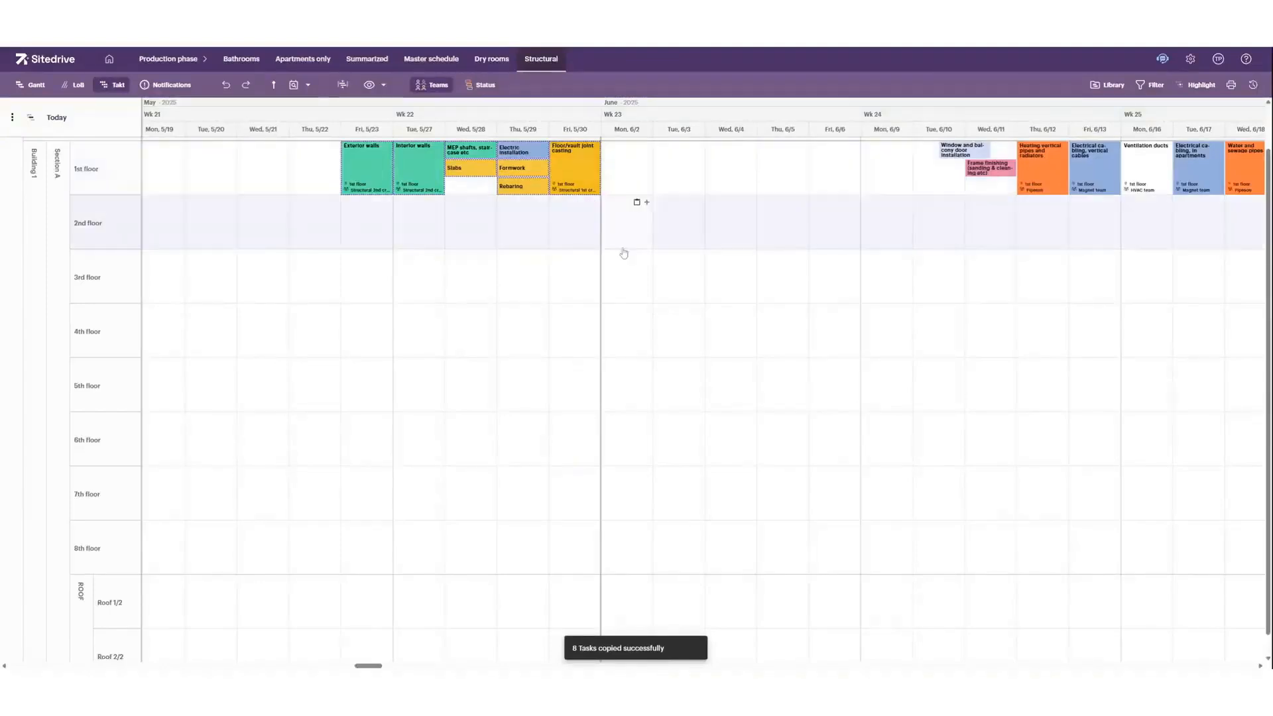
click(637, 202)
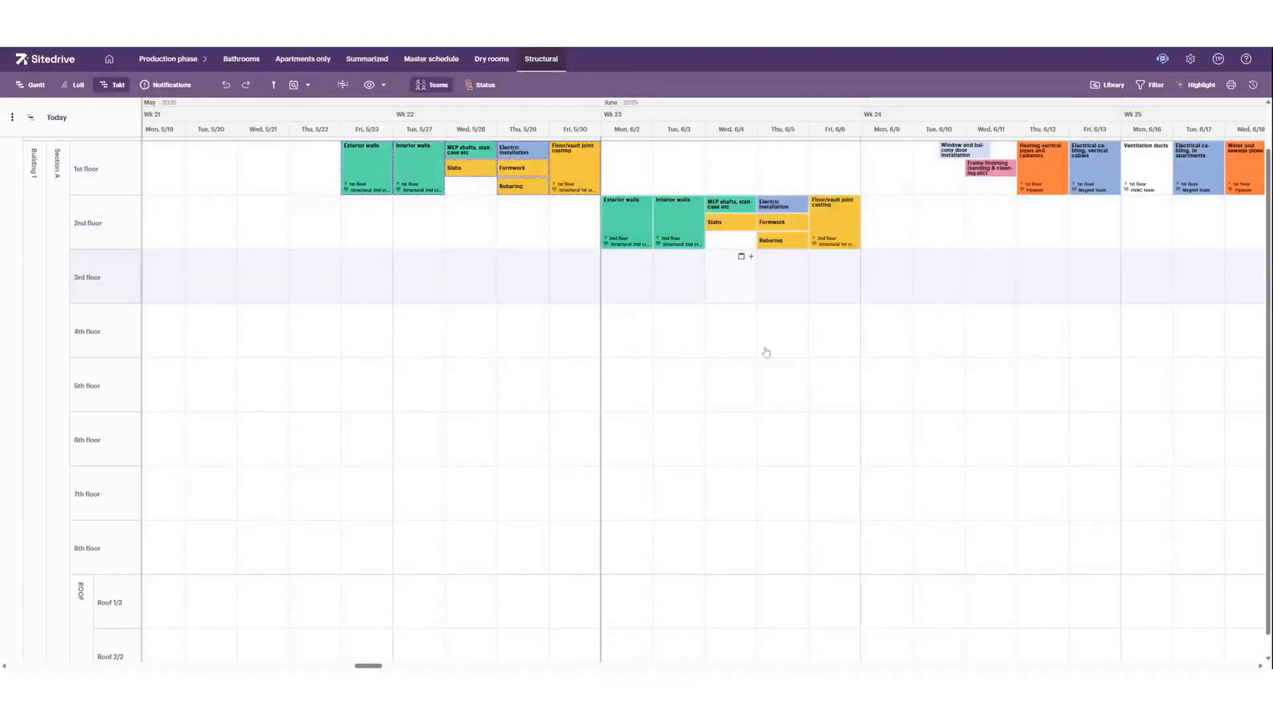
Paste the copied frame tasks on the 3rd floor starting 6/9 and on the 4th floor starting 6/16.
scroll(773, 364, right, 3)
scroll(663, 279, up, 1)
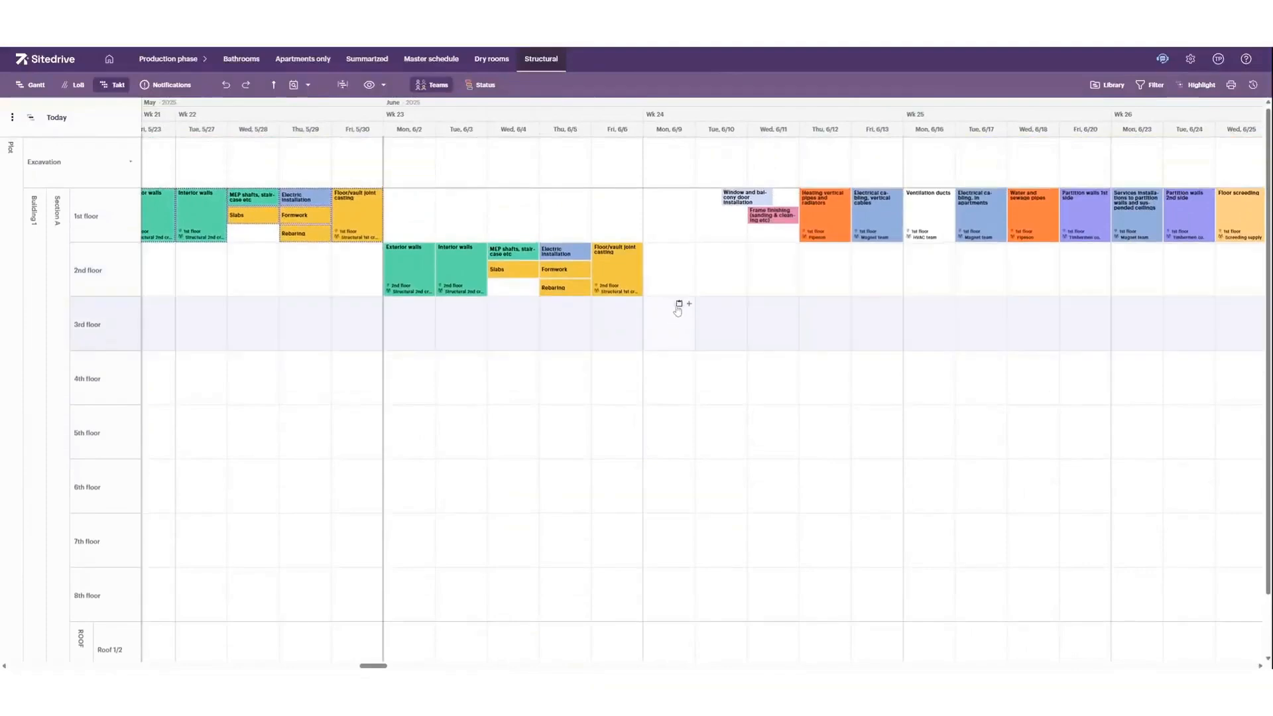
click(677, 306)
click(939, 358)
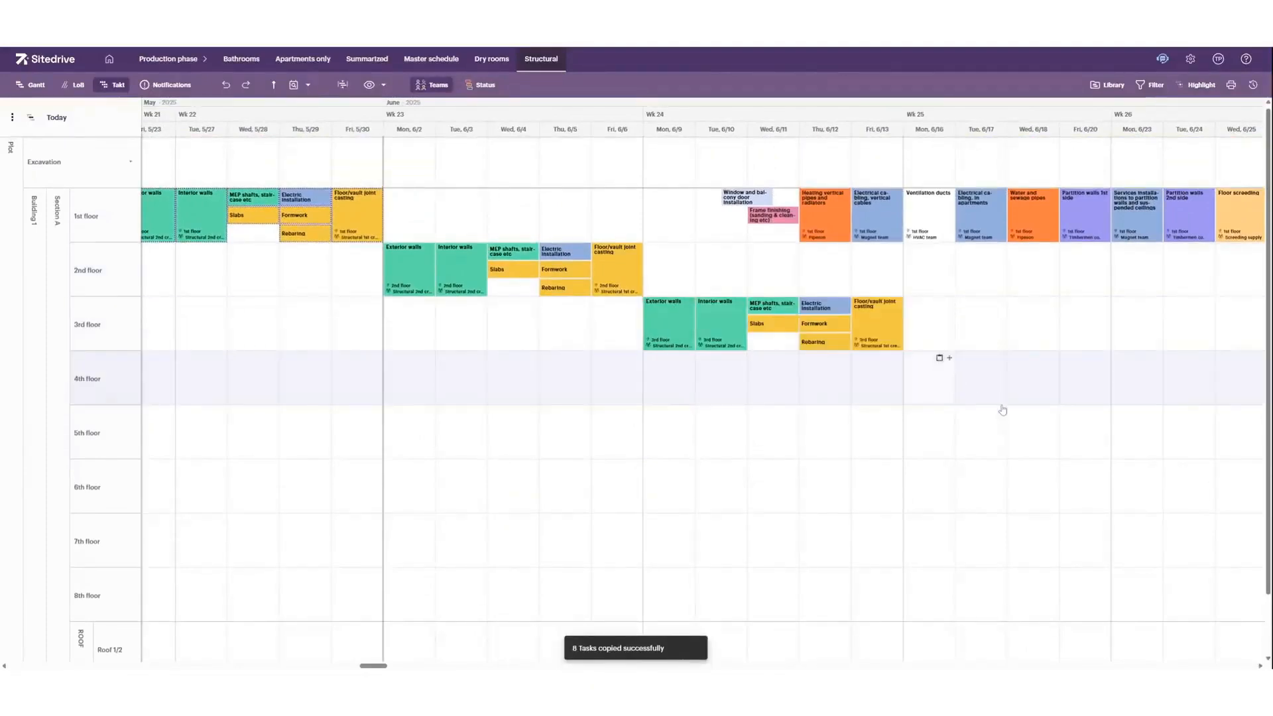
Paste the copied frame tasks on the 5th floor from 6/24, the 6th floor from 7/1 and the 7th floor from 7/9.
scroll(714, 467, down, 1)
scroll(715, 467, right, 3)
scroll(715, 467, right, 3)
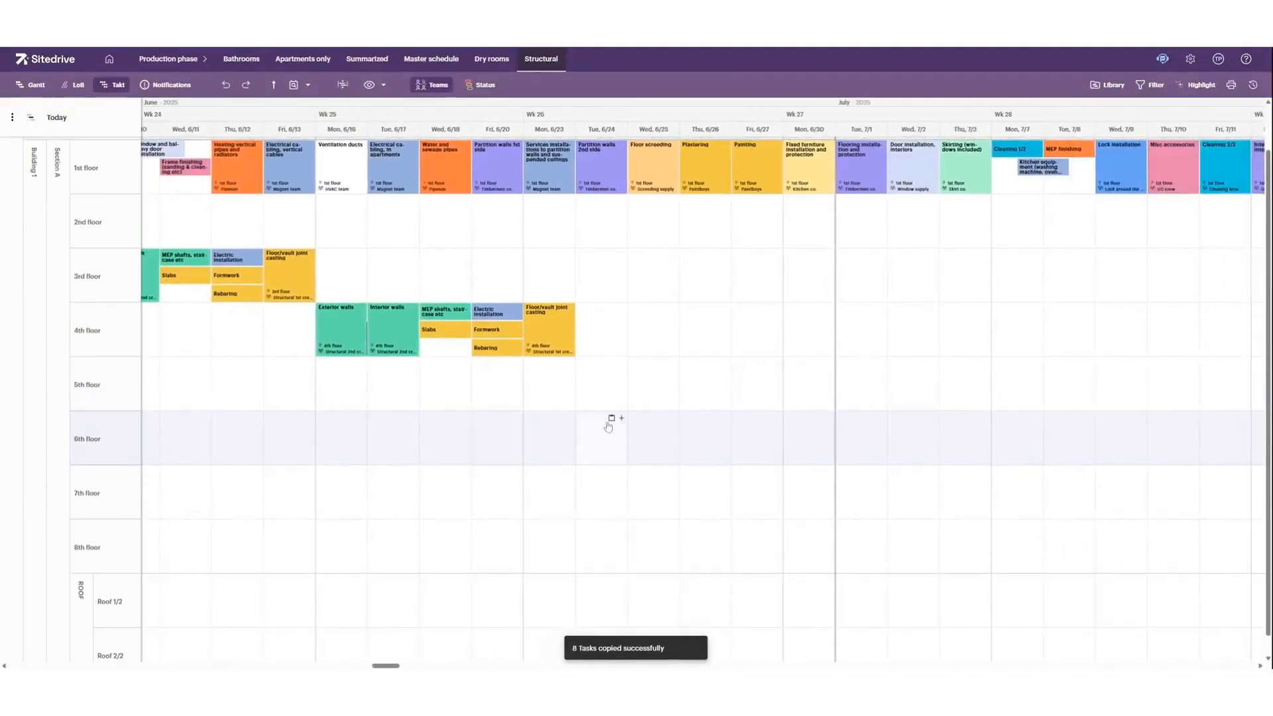
click(614, 372)
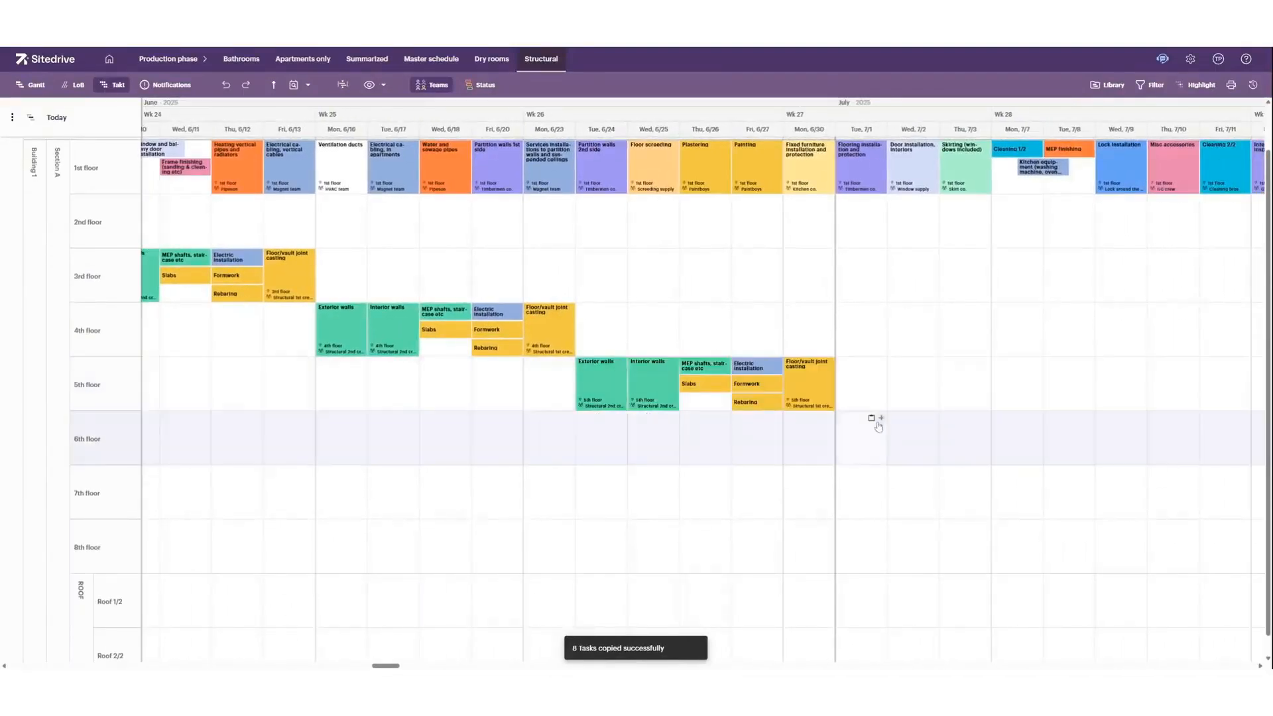
click(870, 428)
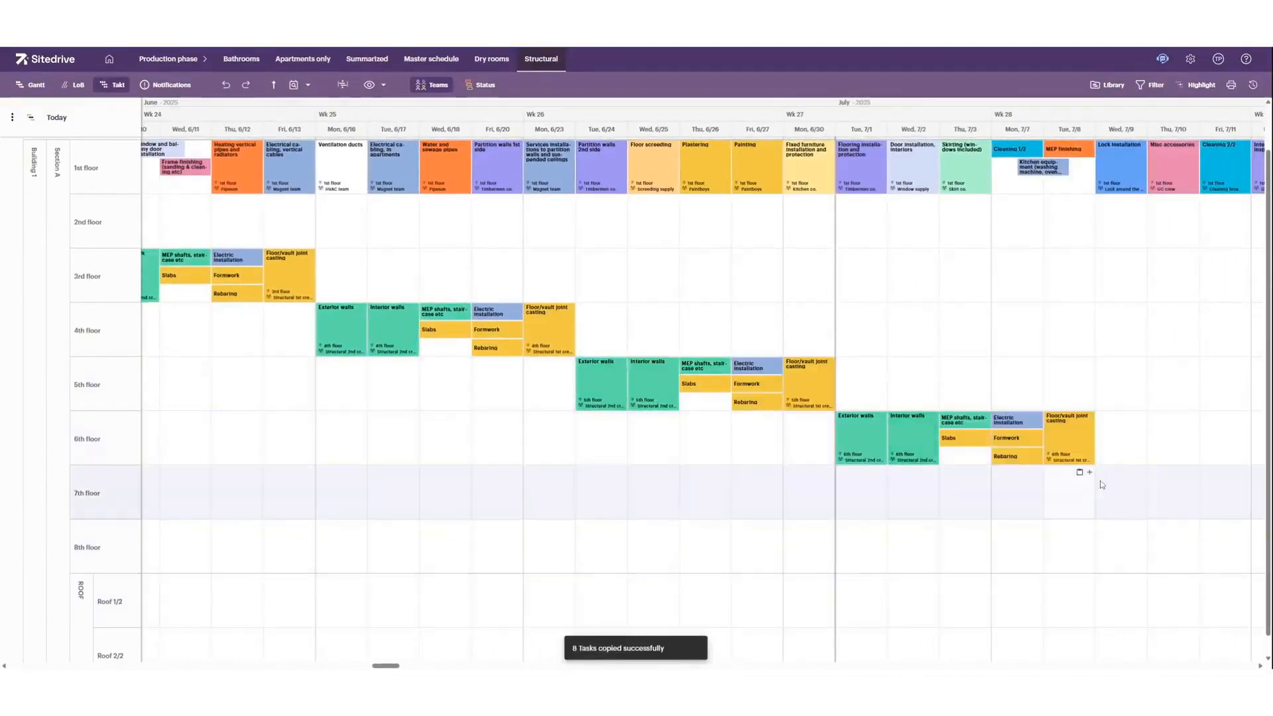
click(1132, 475)
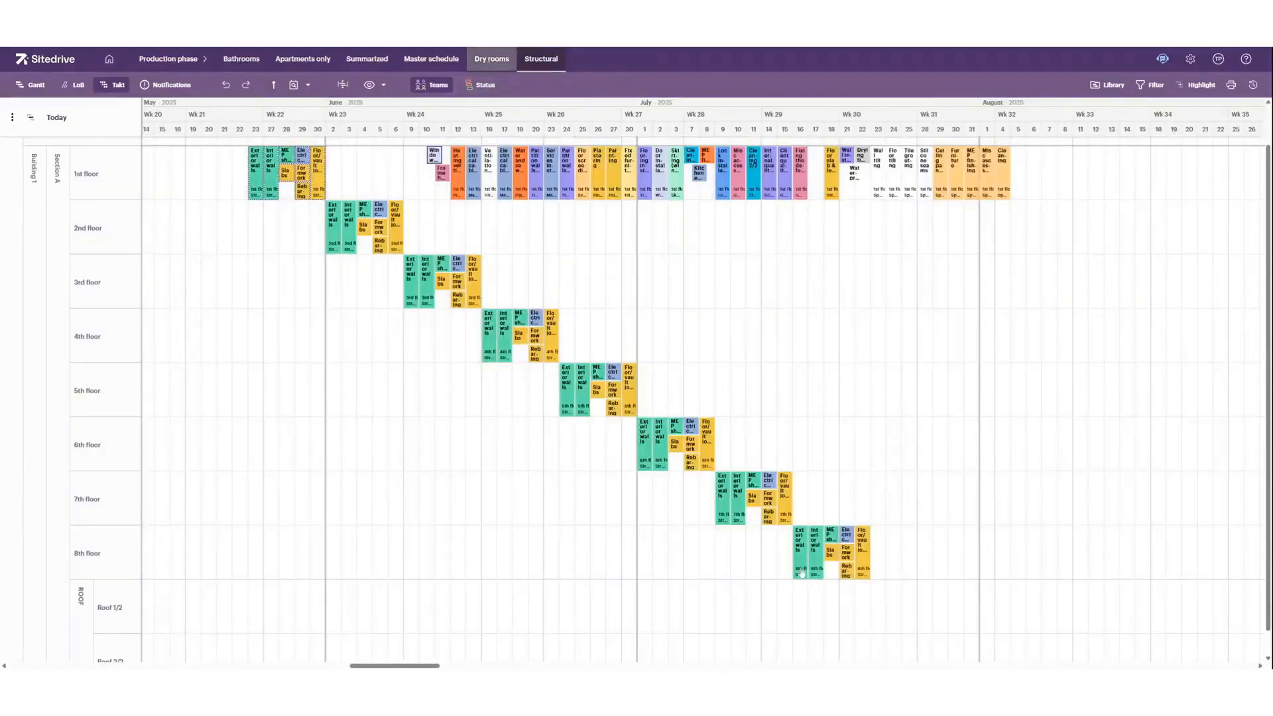
In the Dry rooms view, move A1's tasks from Window and balcony door installation through Partition walls 2nd side to start on 6/3.
click(492, 59)
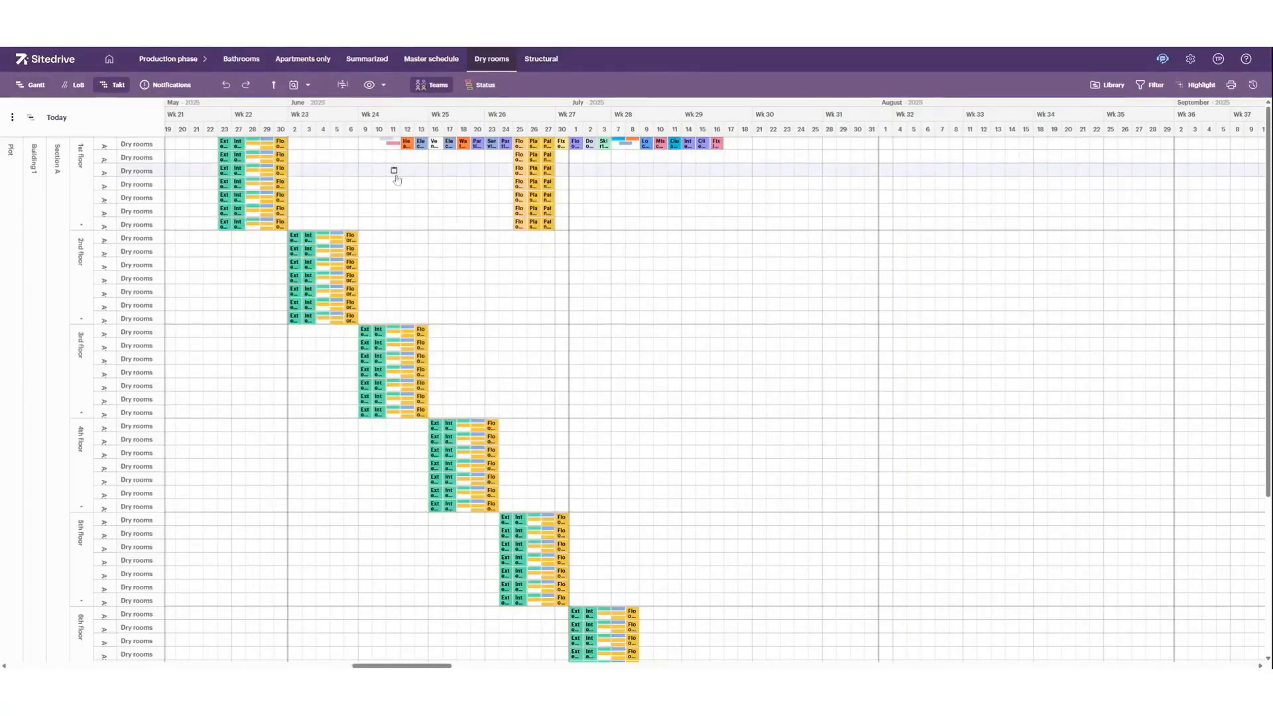
scroll(396, 179, up, 5)
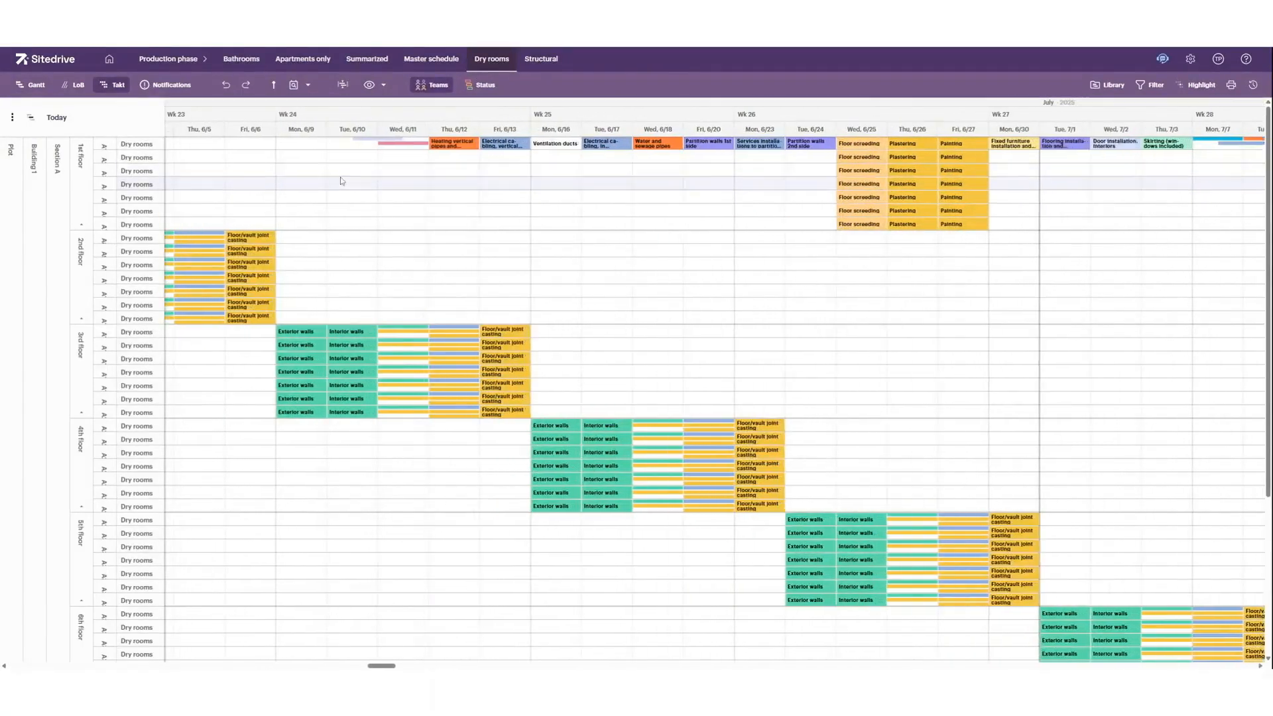
scroll(498, 321, up, 5)
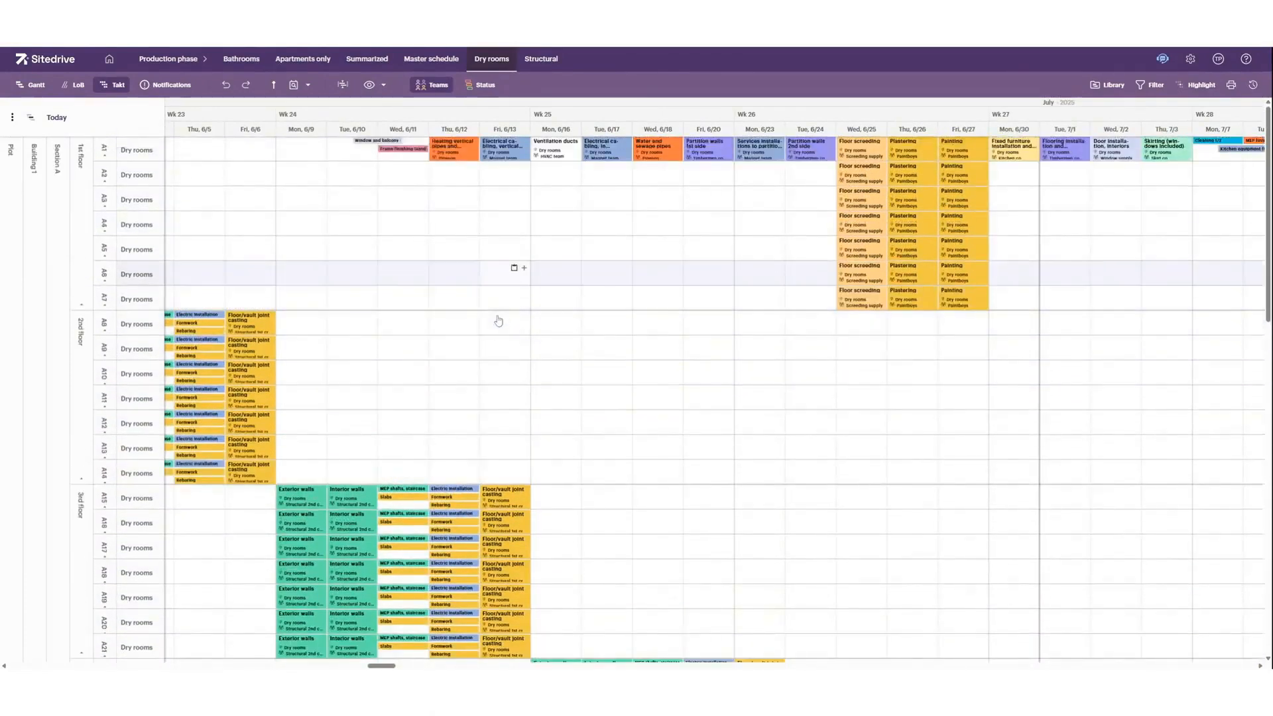
drag(448, 233, 571, 269)
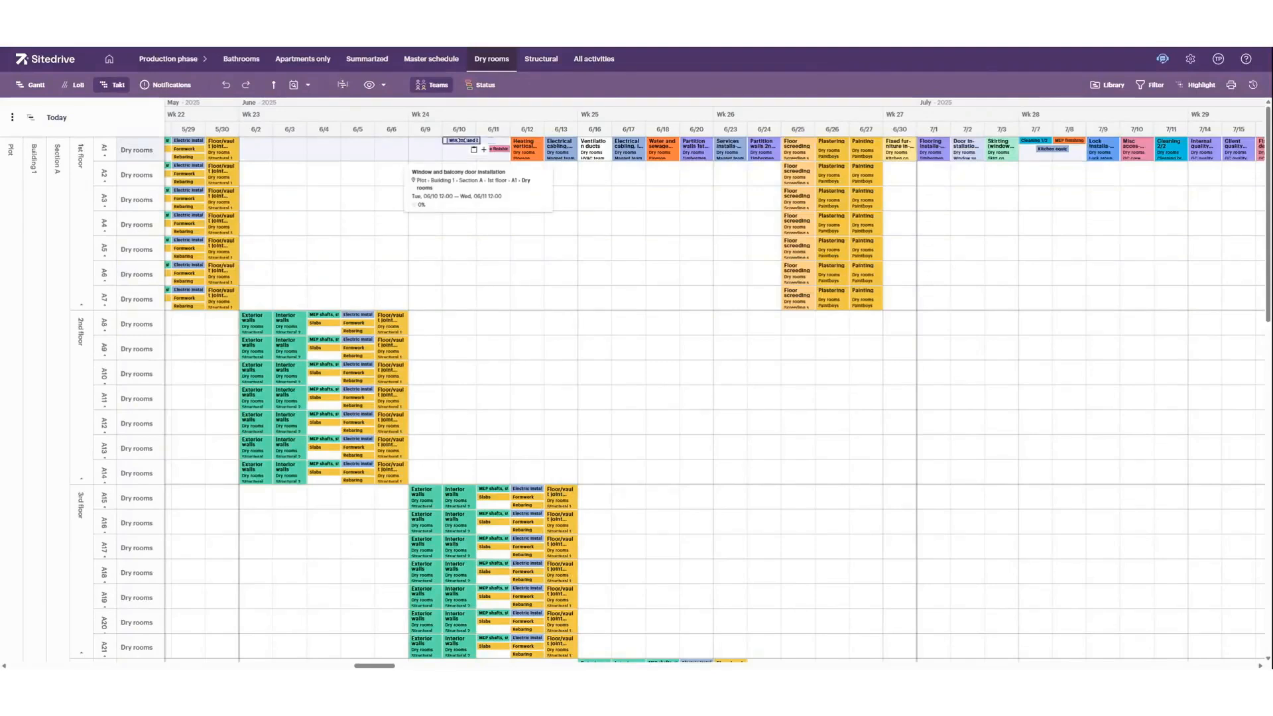
drag(462, 141, 461, 141)
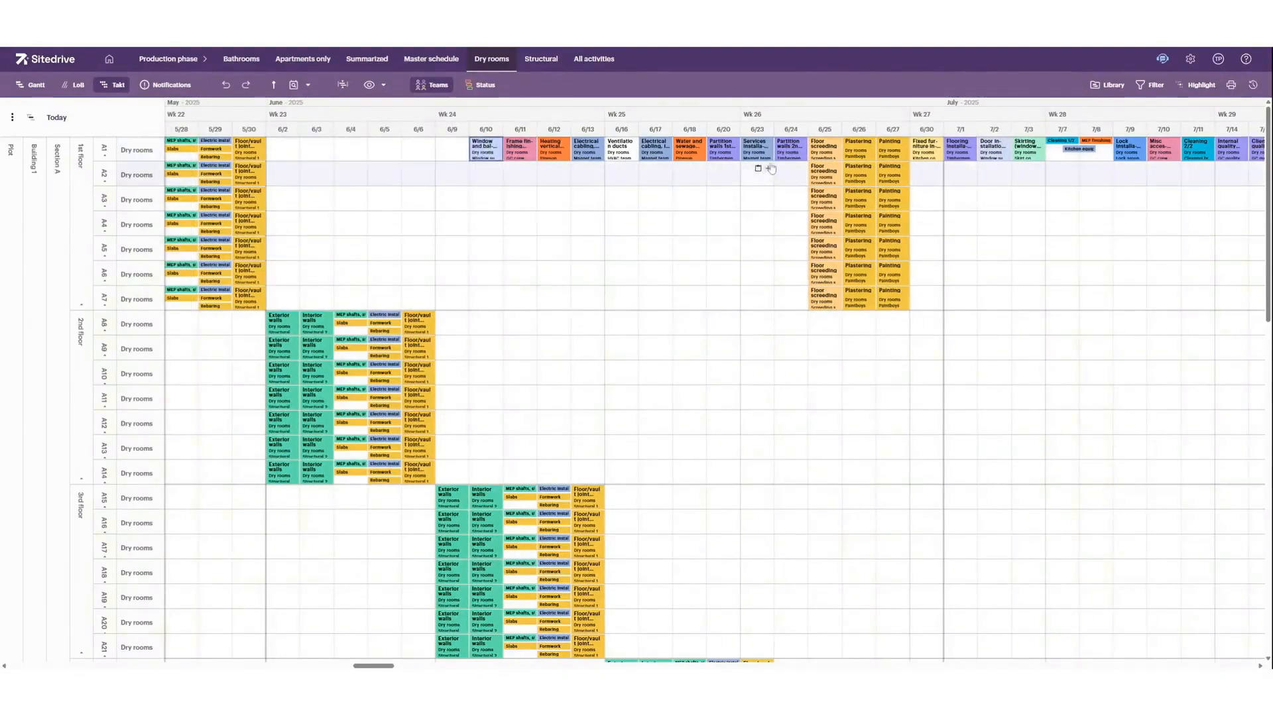
drag(484, 148, 318, 158)
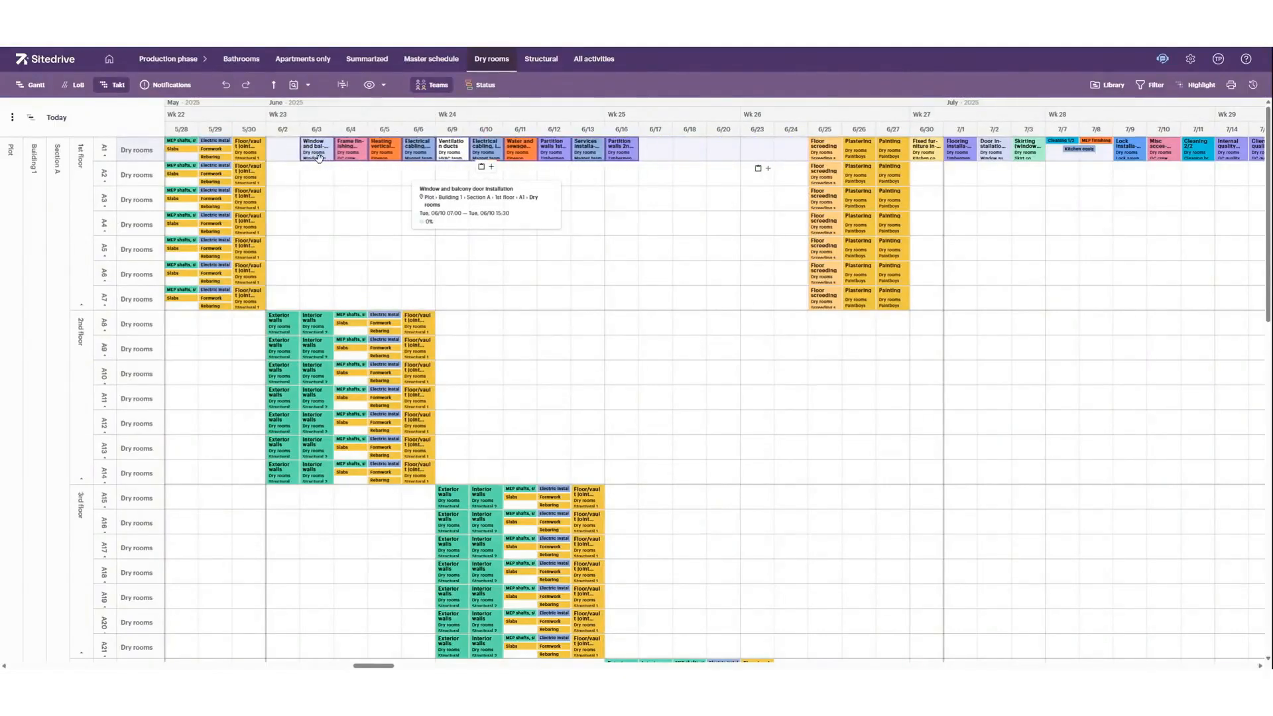
Copy A1's ten dry-room tasks and paste them in A2 through A7, starting 6/4 in A2 and one workday later per apartment.
key(ctrl+c)
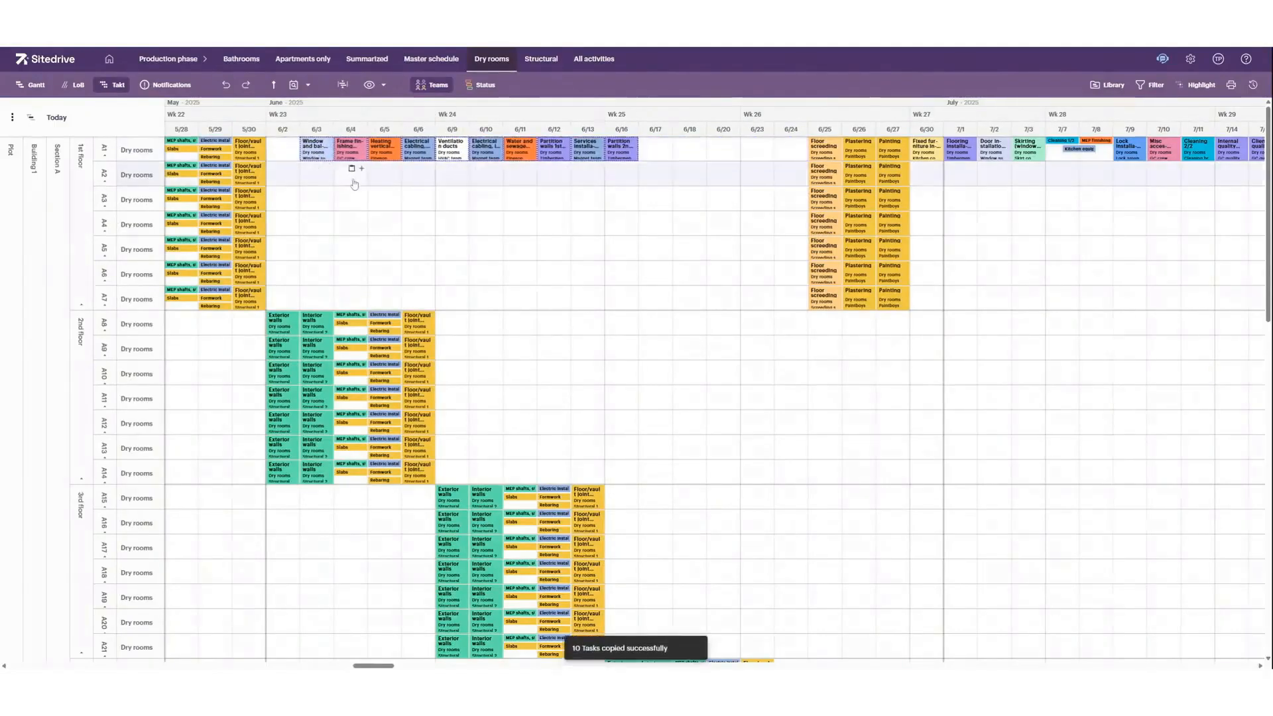
click(352, 170)
click(382, 195)
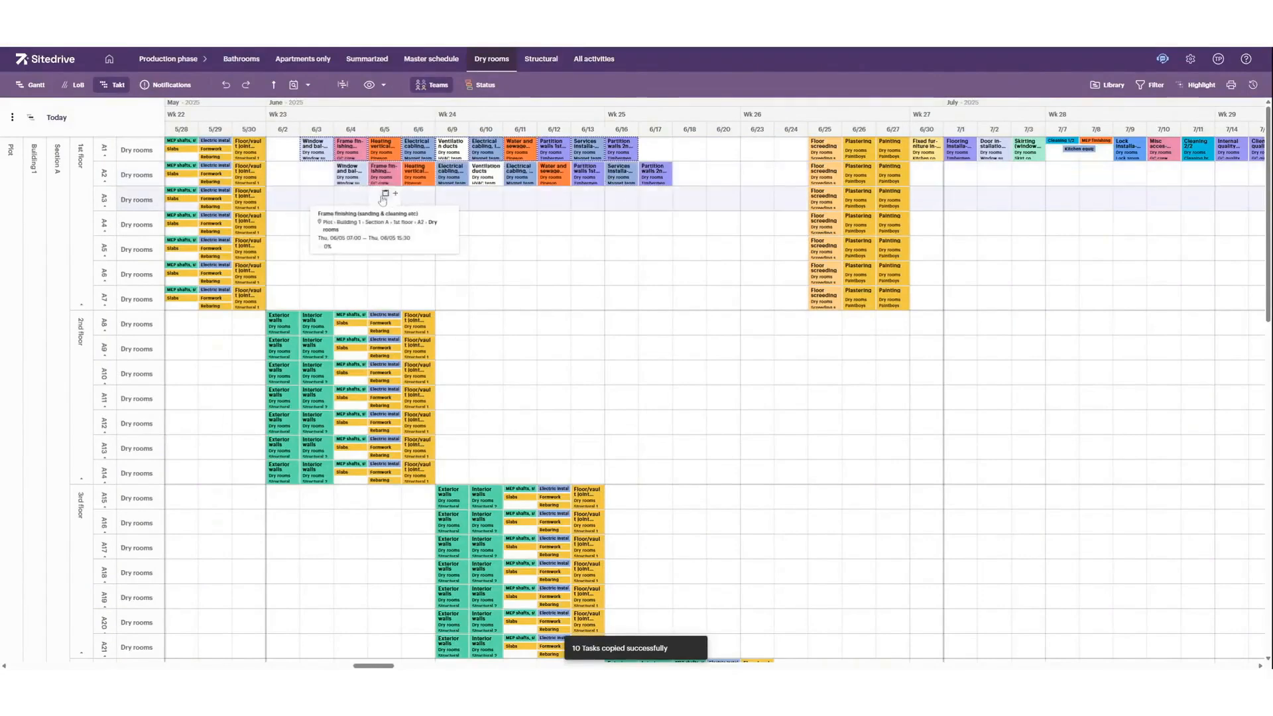
click(433, 228)
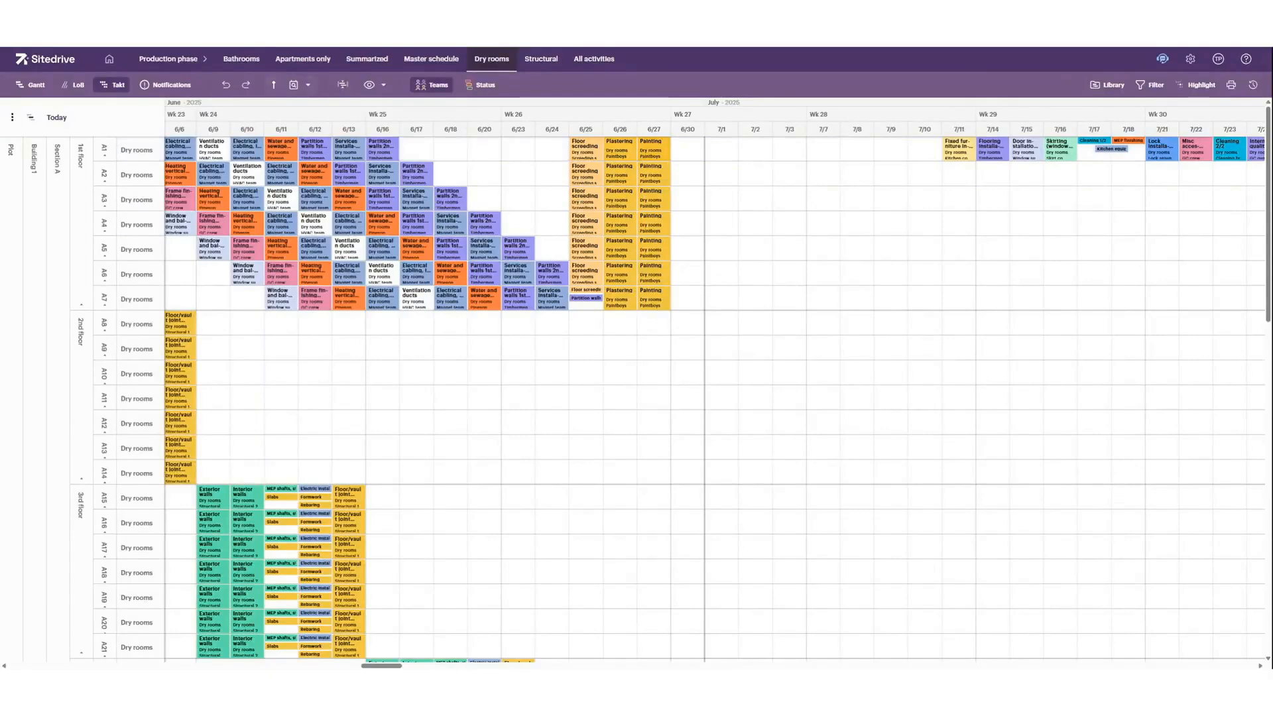
In the Bathrooms view, delete the Floor screeding, Plastering and Painting tasks from all 1st floor bathrooms.
click(240, 61)
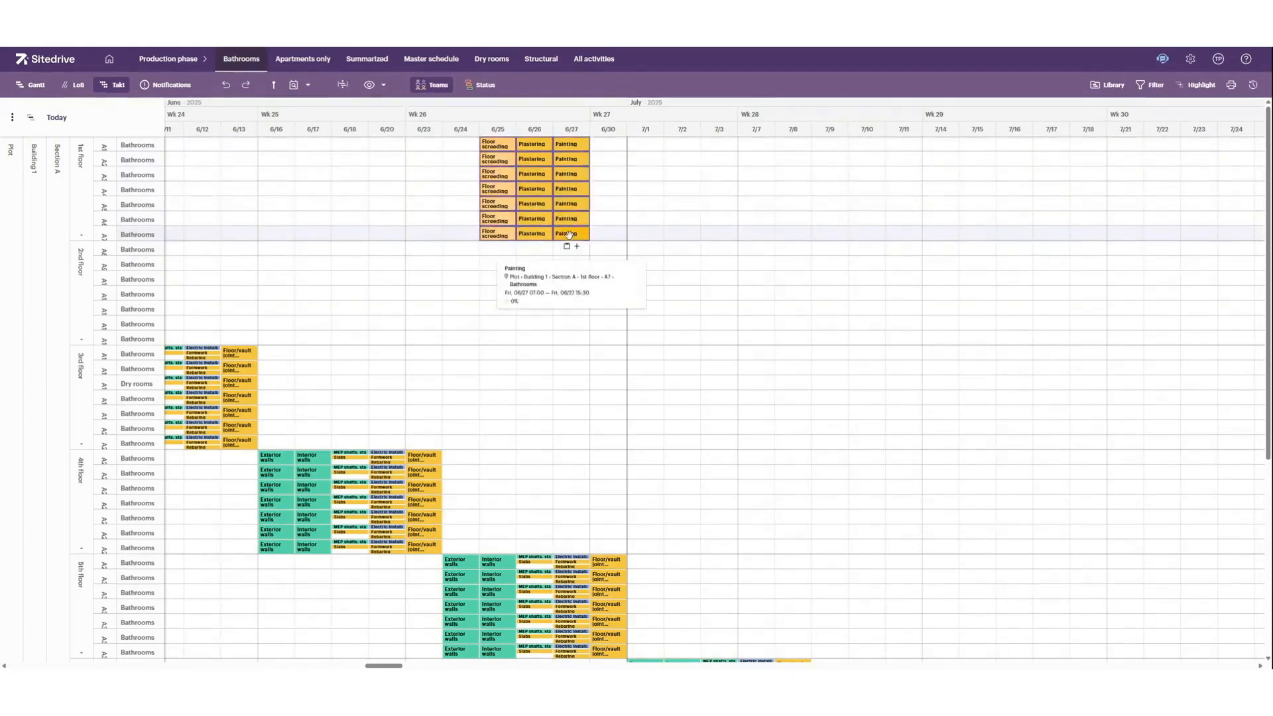
key(Delete)
click(749, 402)
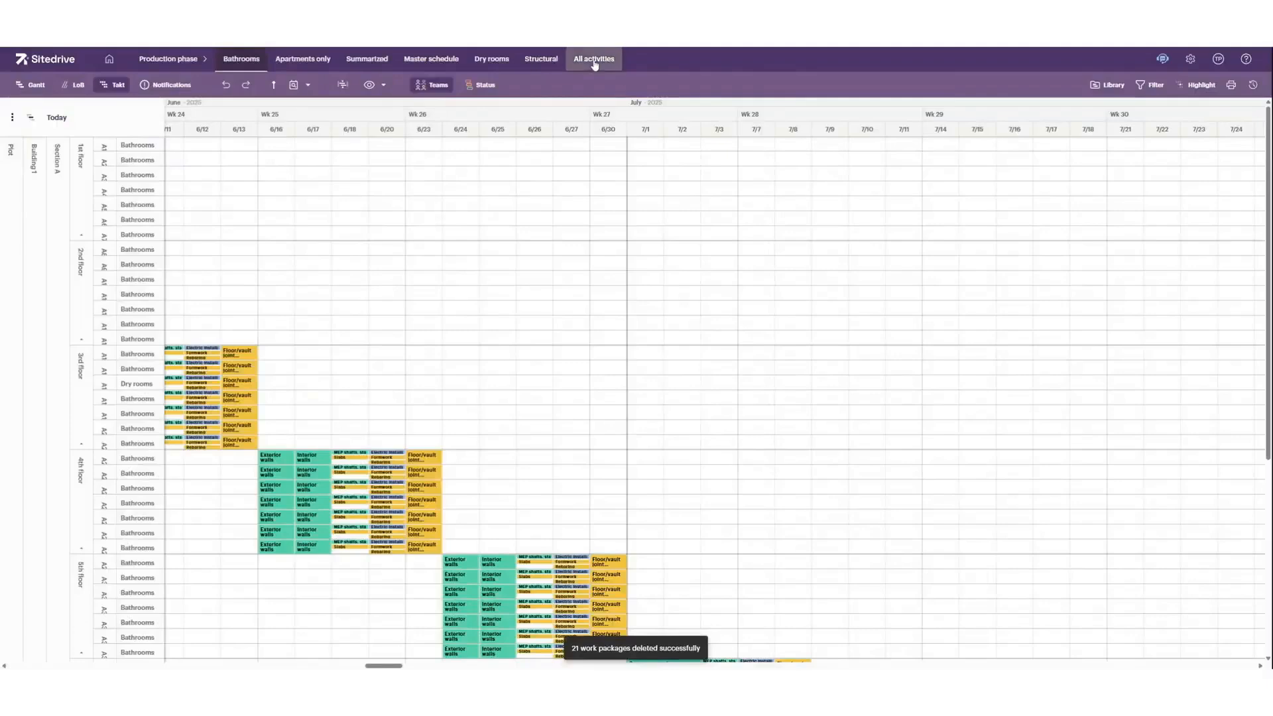
In All activities, reschedule the 1st floor's Floor screeding to 6/27, Plastering to 7/1–7/3 and Painting to 7/7–7/9.
click(595, 63)
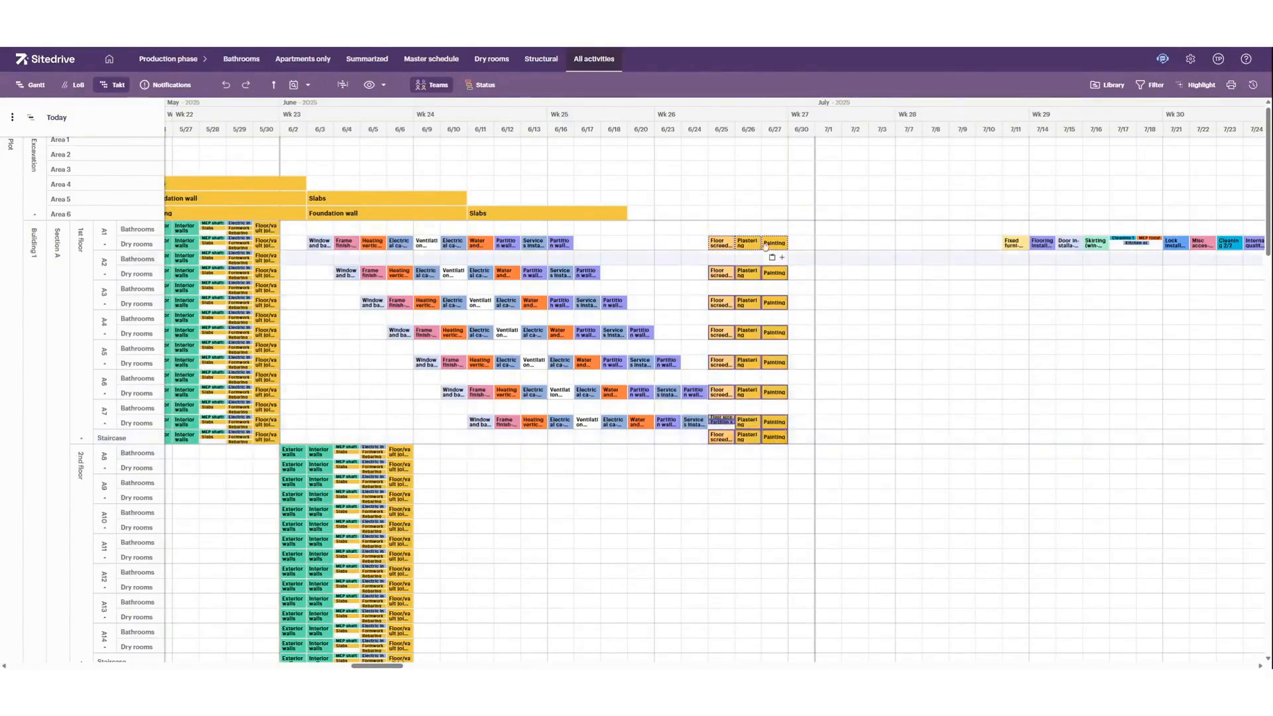
drag(749, 246, 785, 250)
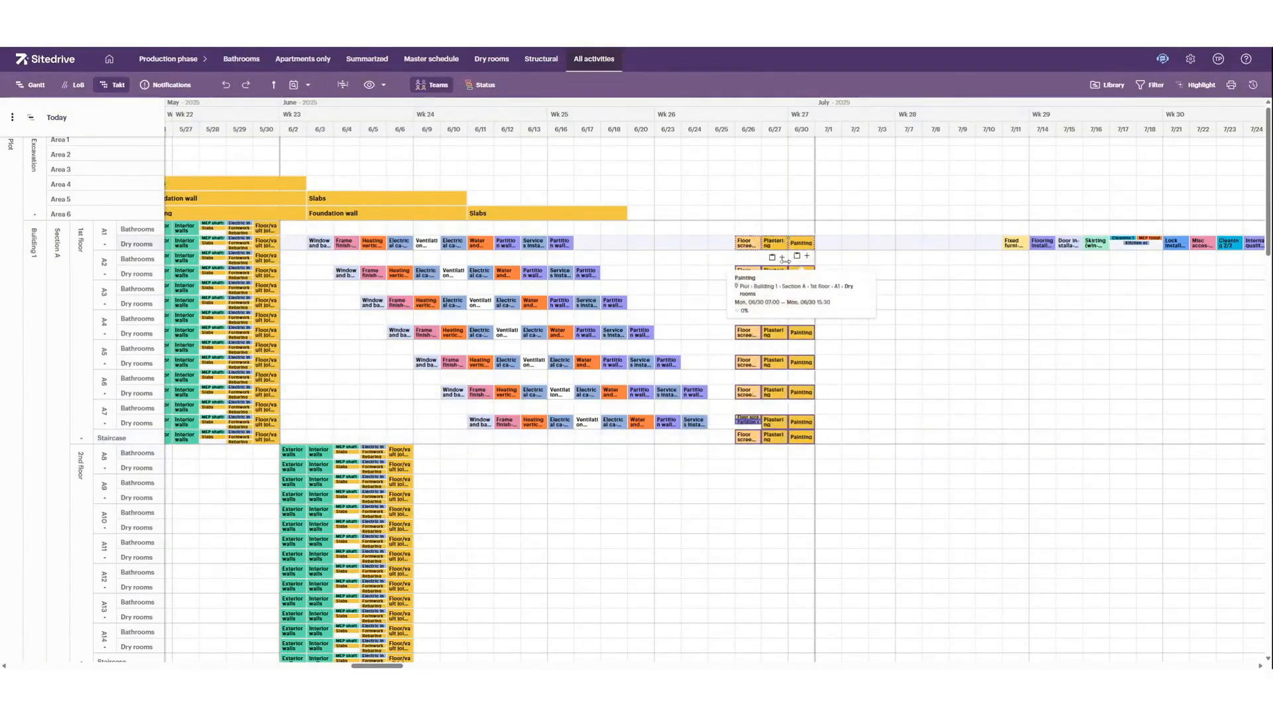
drag(775, 244, 896, 241)
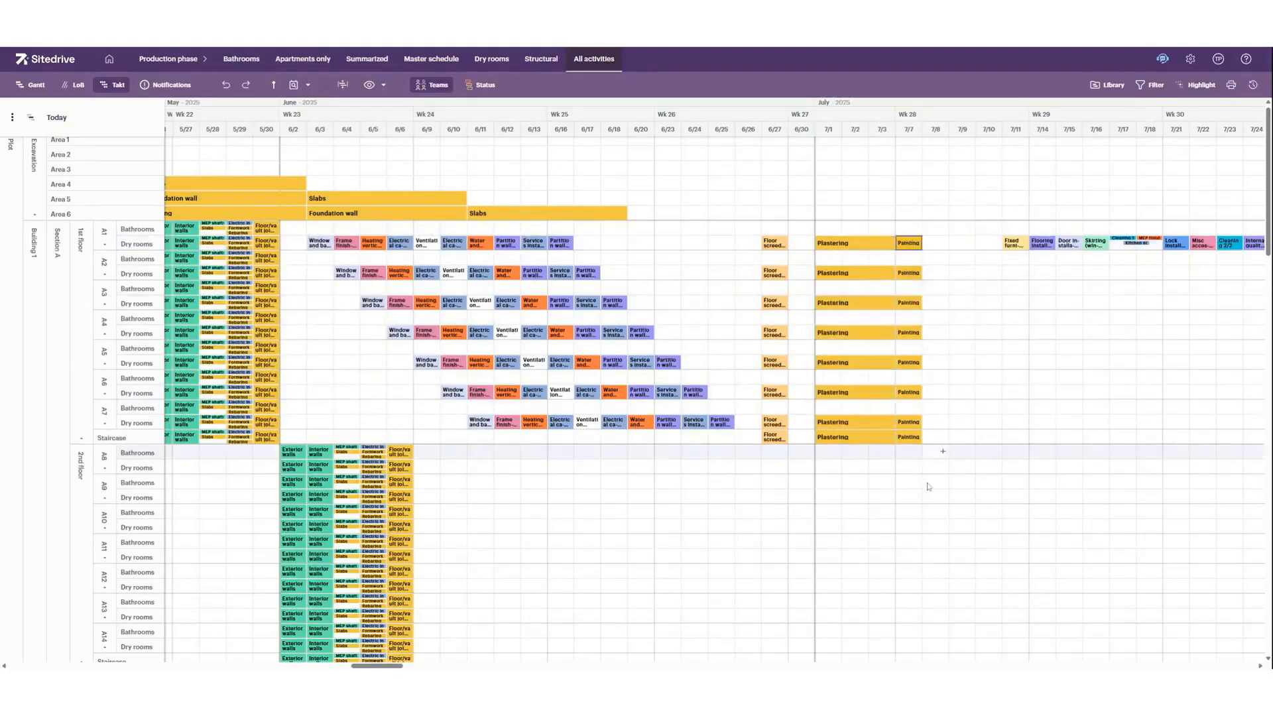
drag(923, 242, 975, 242)
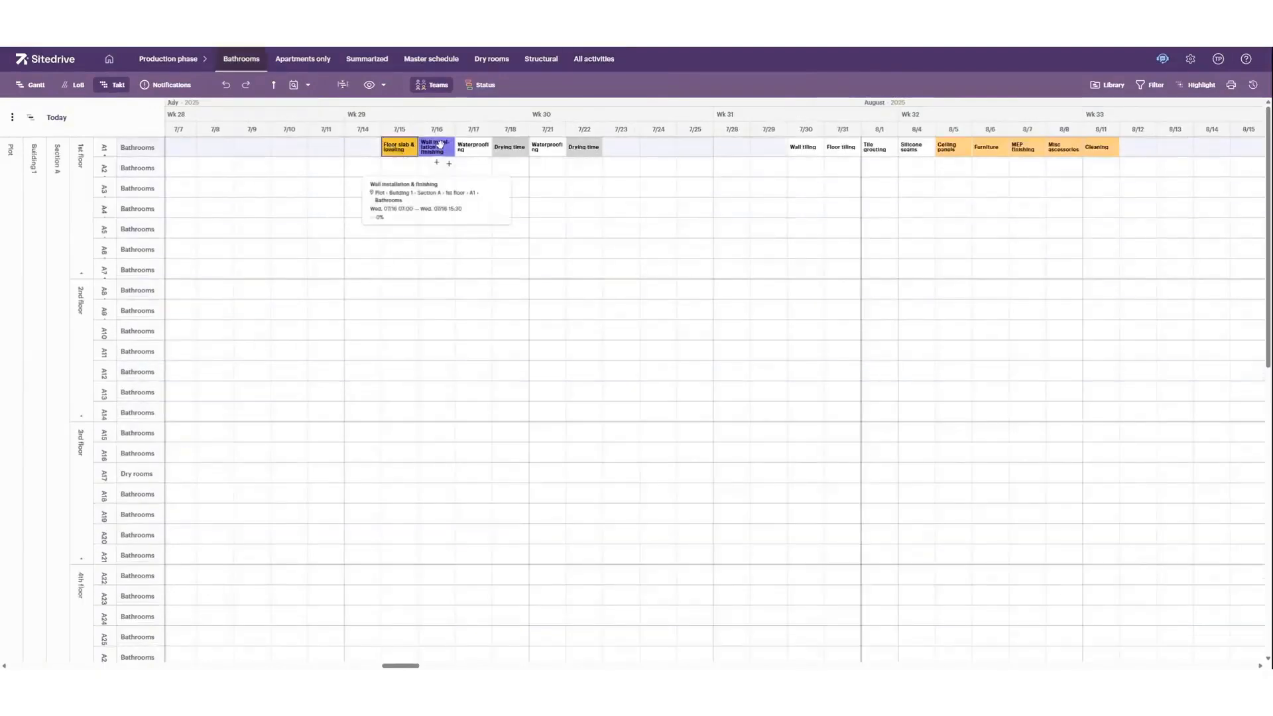
In the Bathrooms view, move A1's Floor slab & leveling to 7/9, Wall installation to 7/11, Waterproofing/drying from 7/14 and Wall tiling through Cleaning from 7/18.
drag(440, 143, 329, 146)
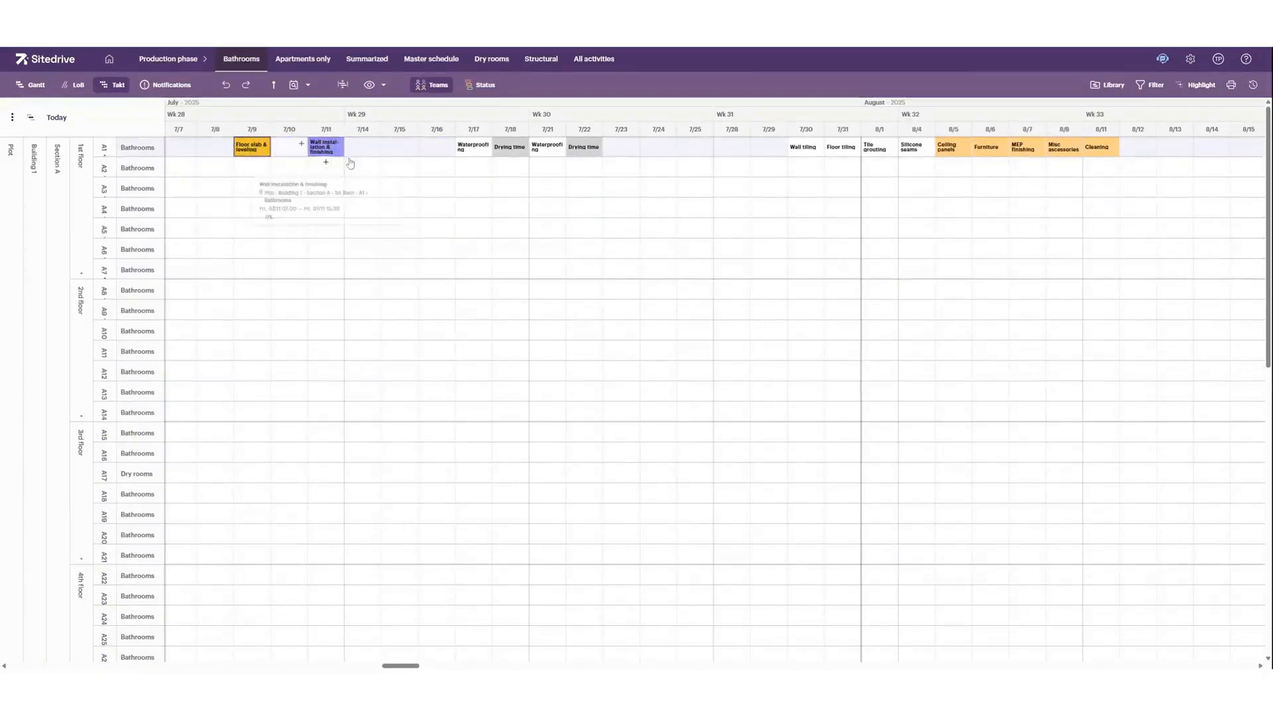
drag(584, 147, 475, 145)
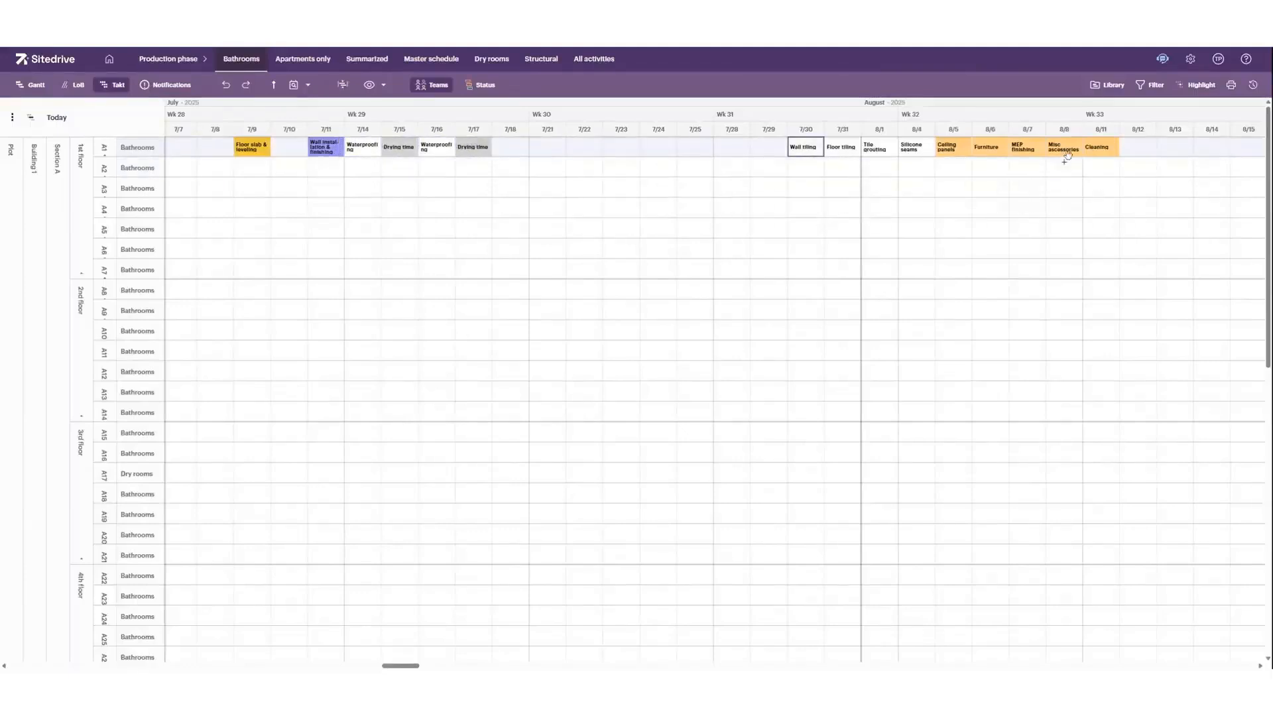
drag(1097, 145, 809, 147)
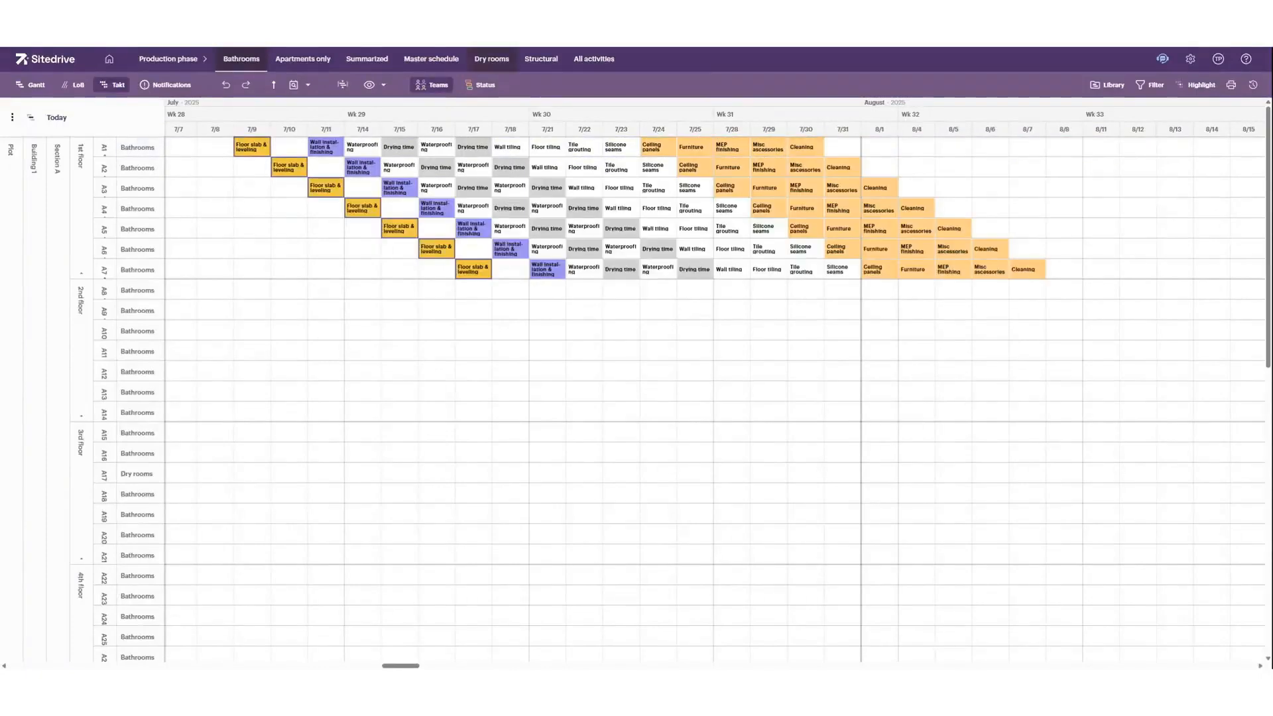
In the Dry rooms view, reschedule A1's tasks from Fixed furniture installation through Fixing the defects to run consecutively from 7/16 to 8/1.
click(492, 59)
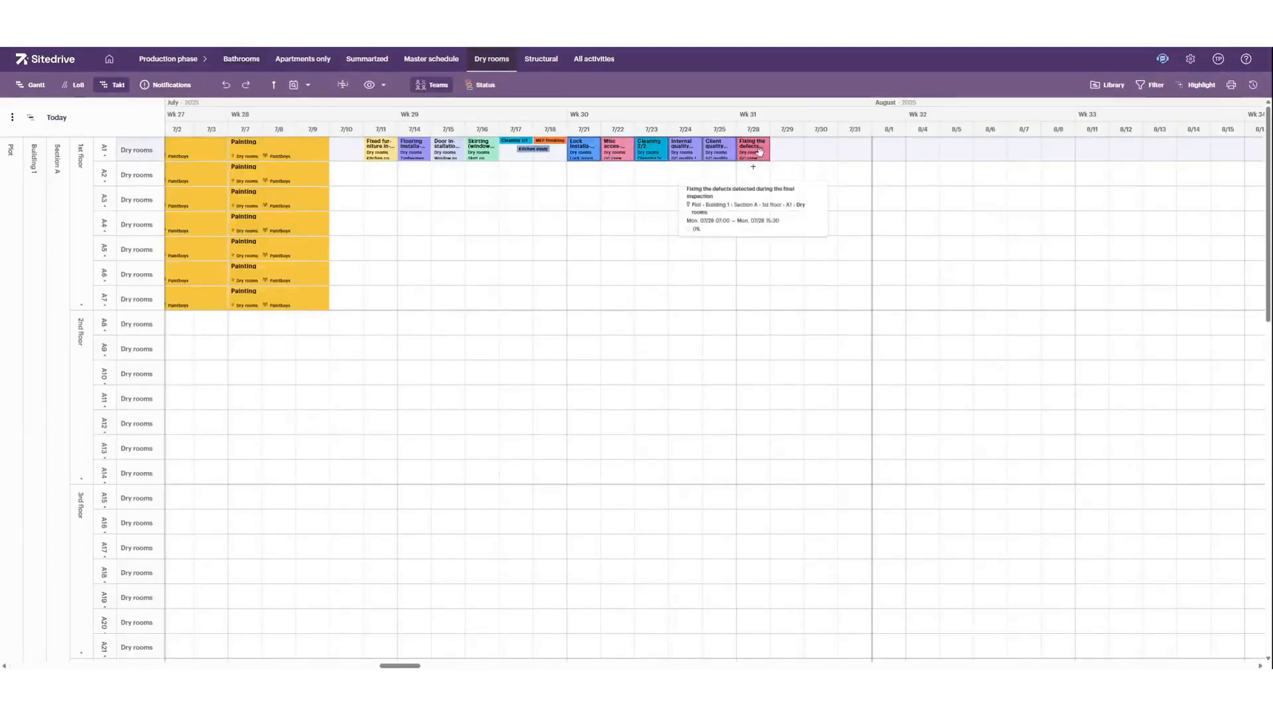
drag(598, 147, 732, 146)
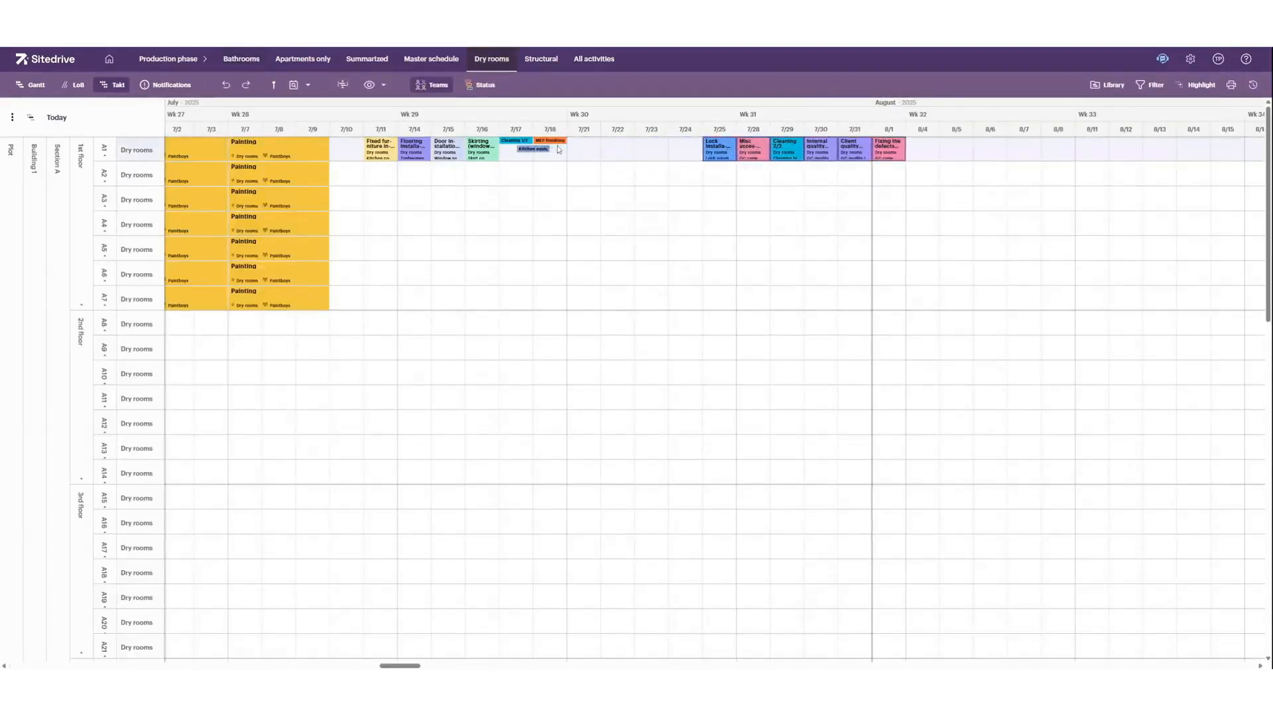
drag(555, 140, 647, 147)
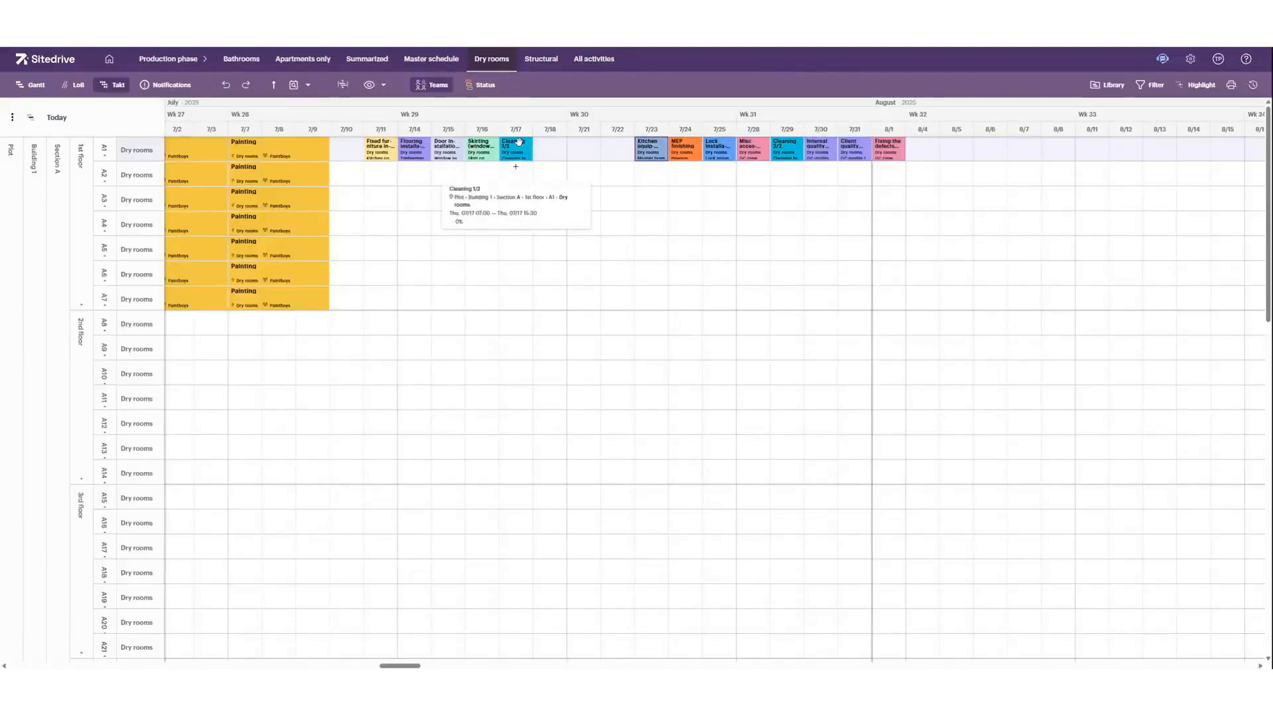
drag(518, 142, 616, 145)
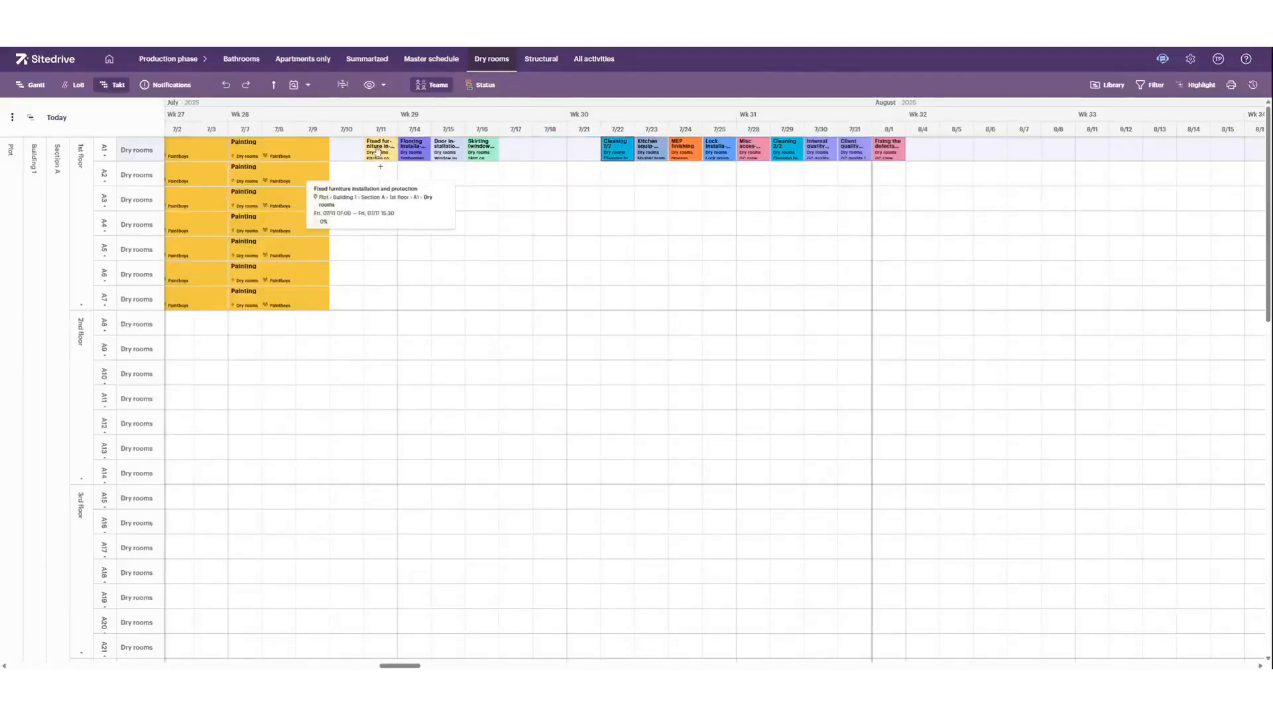
drag(381, 147, 478, 150)
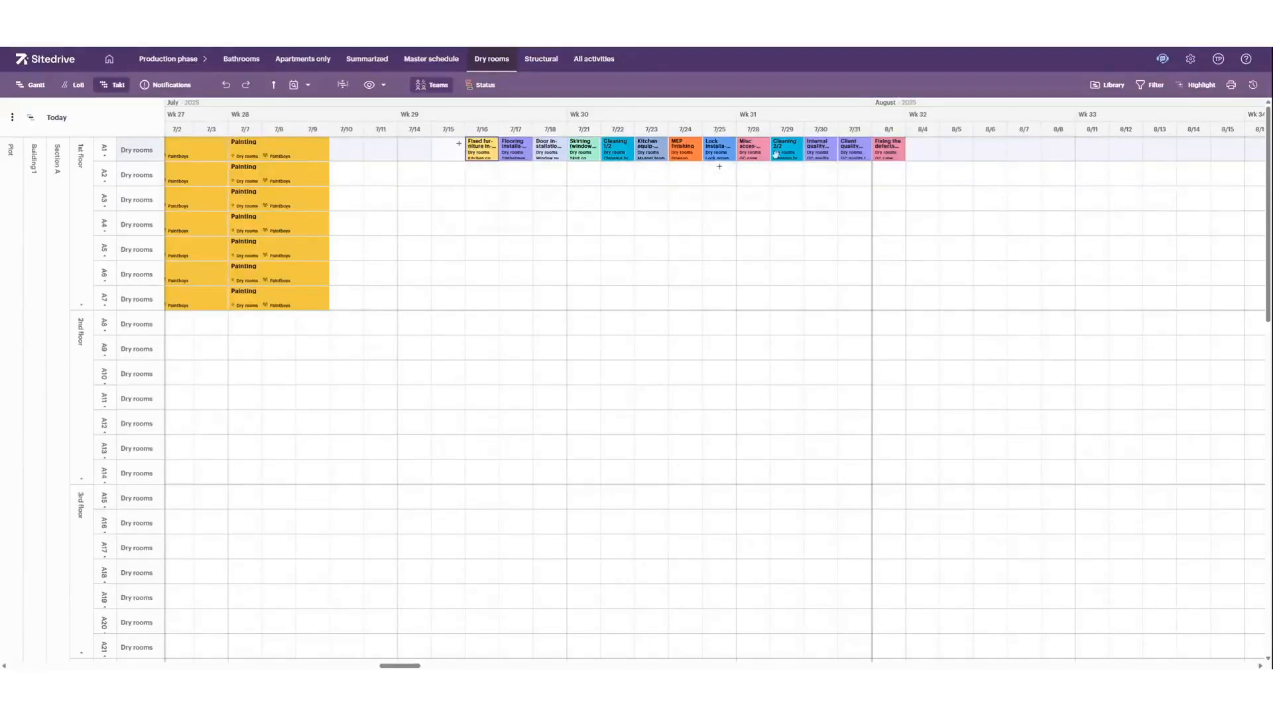
Copy A1's thirteen finishing tasks and paste them in A2 through A7, starting 7/17 in A2 and one workday later per apartment.
key(ctrl+c)
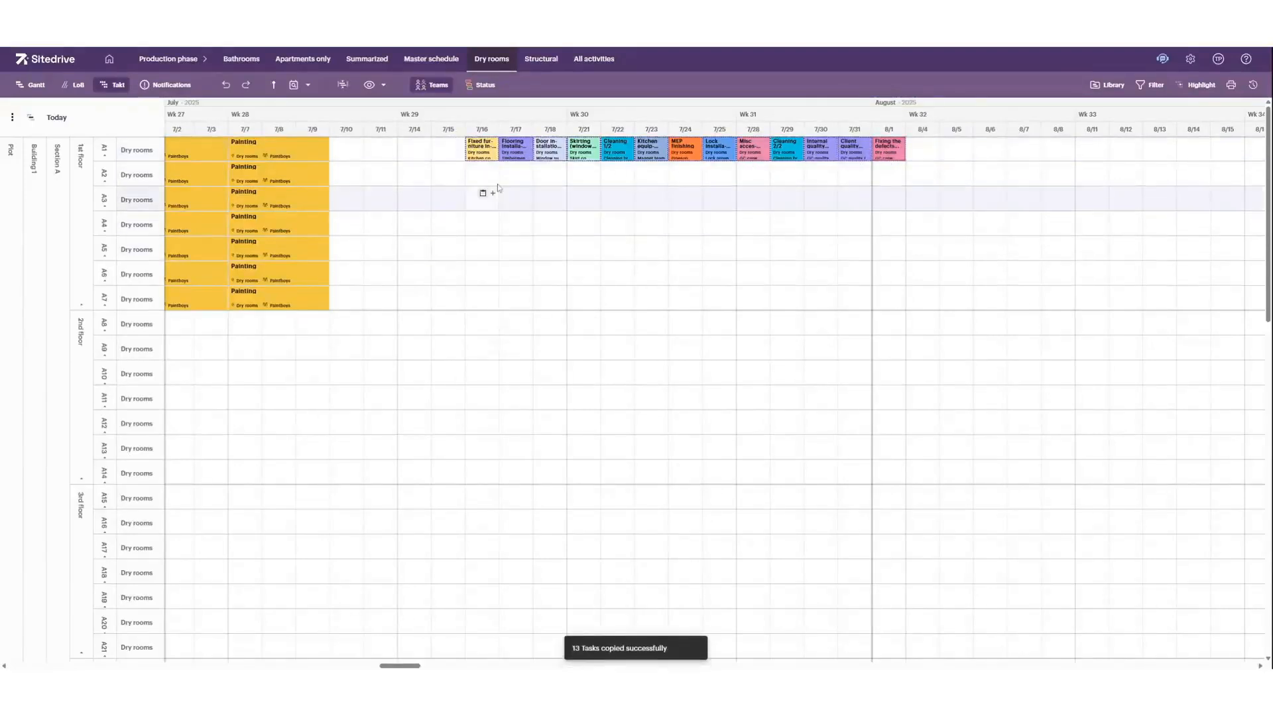
click(517, 169)
click(552, 195)
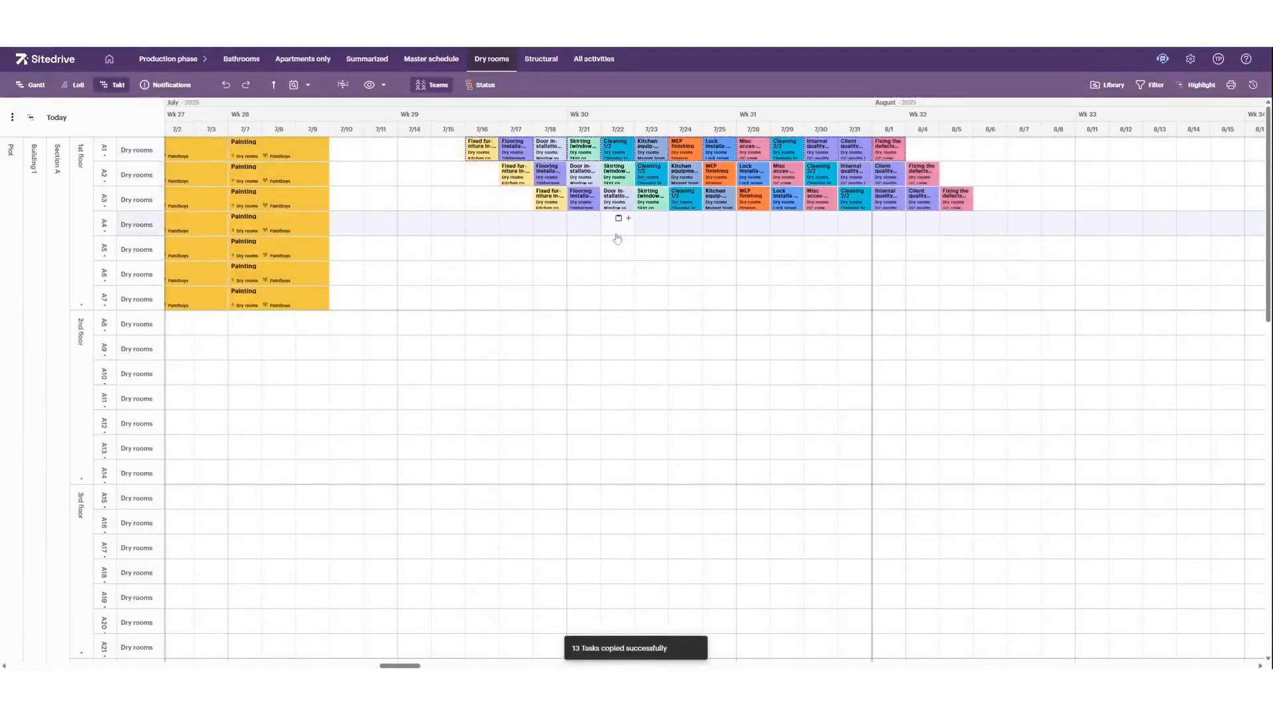
click(618, 219)
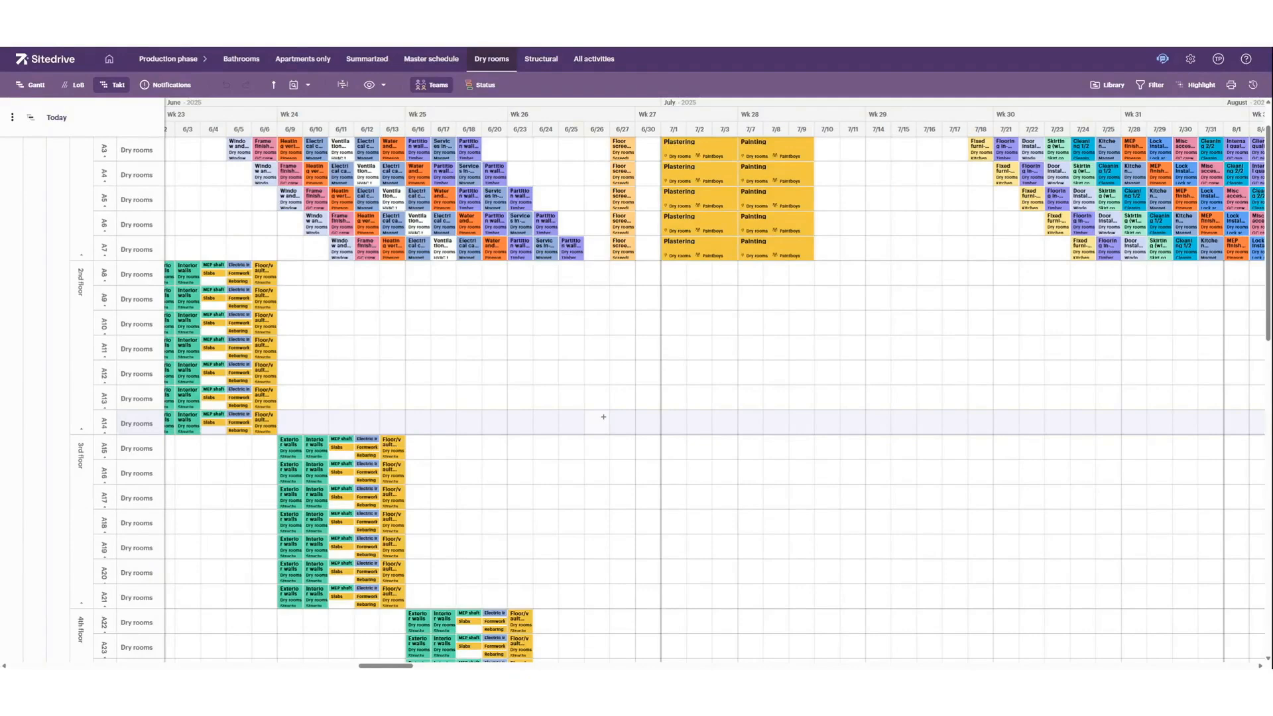
Filter All activities to Floor/vault joint casting under Frame erection and the 1st phase of the Apartment dry room sequence.
click(595, 65)
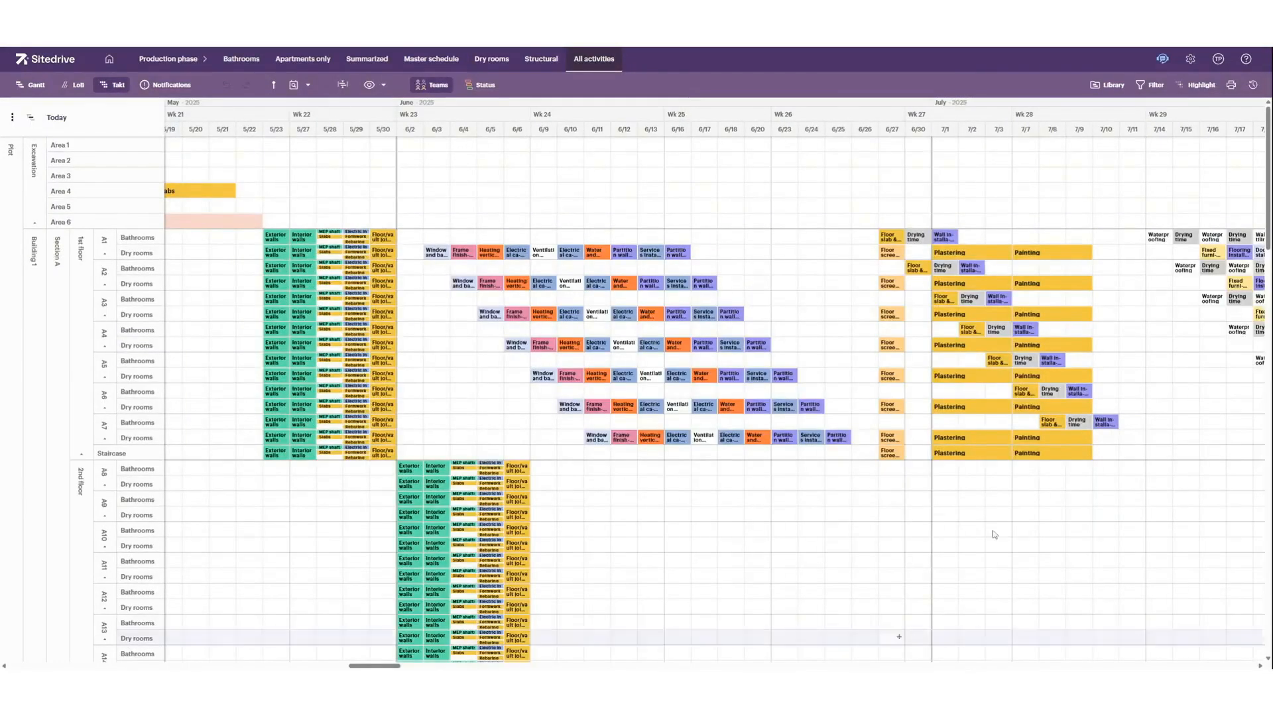
click(1155, 89)
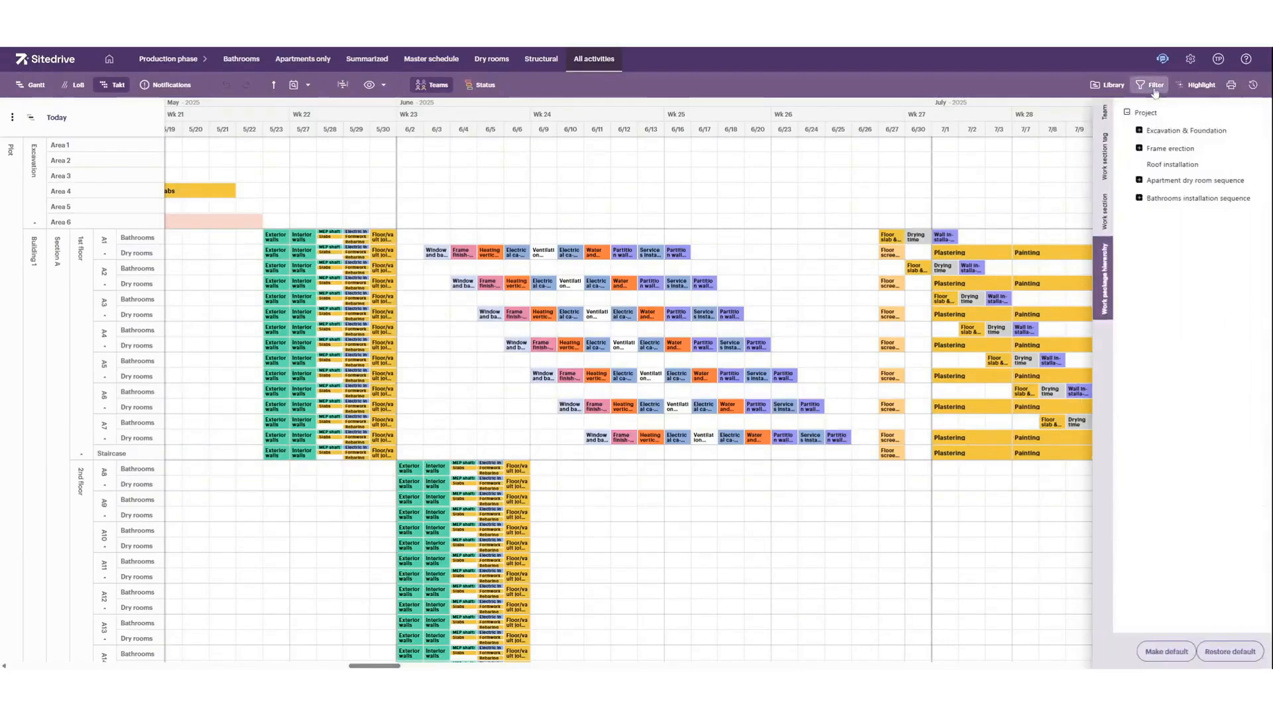
click(1139, 149)
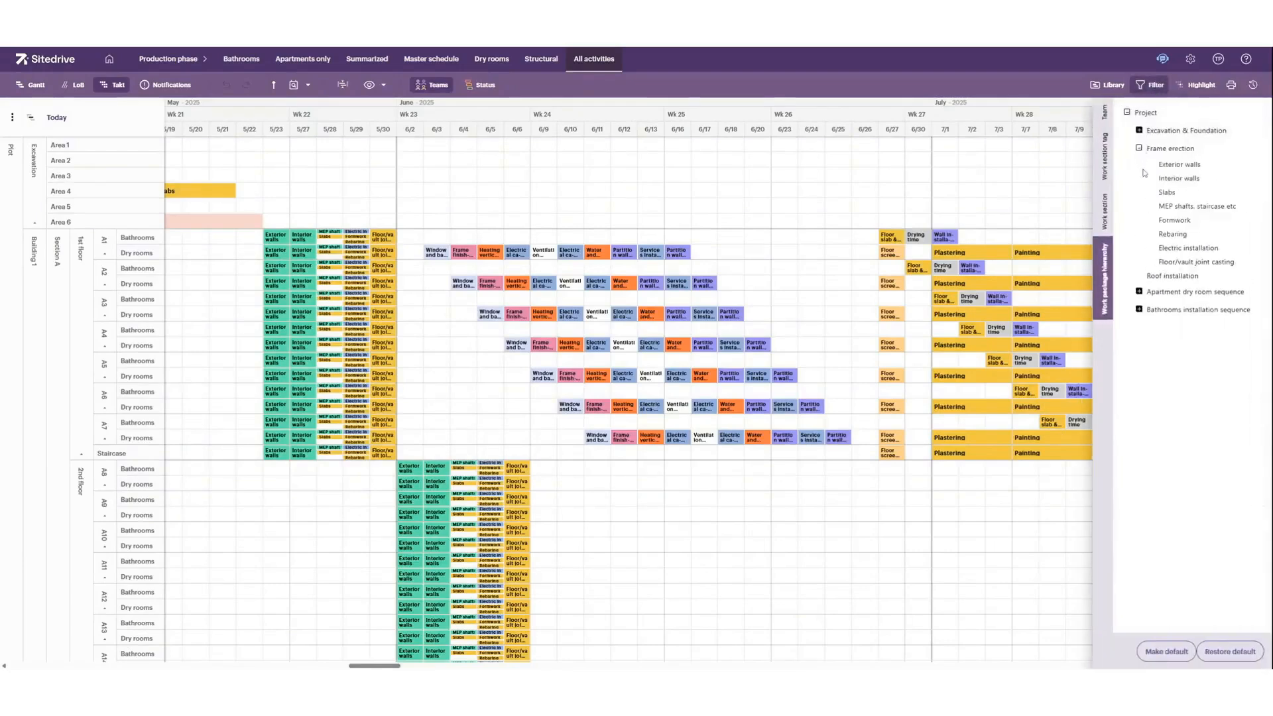
click(1192, 264)
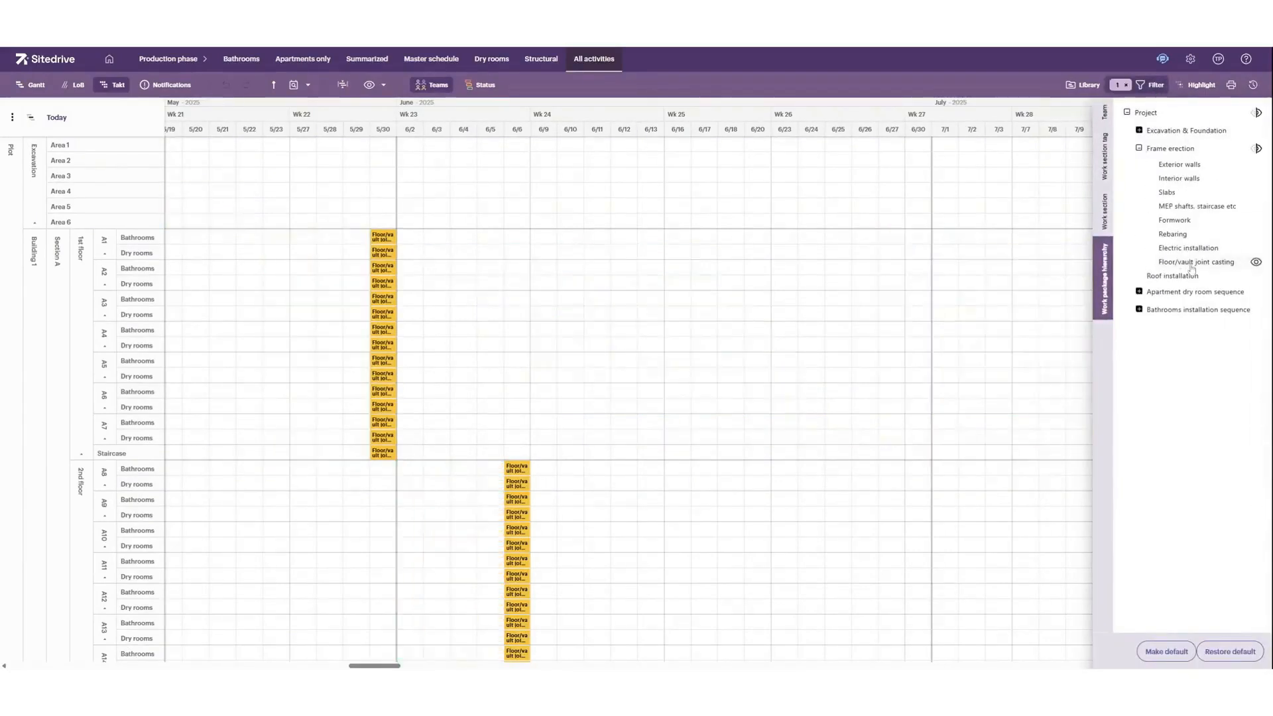
click(1139, 292)
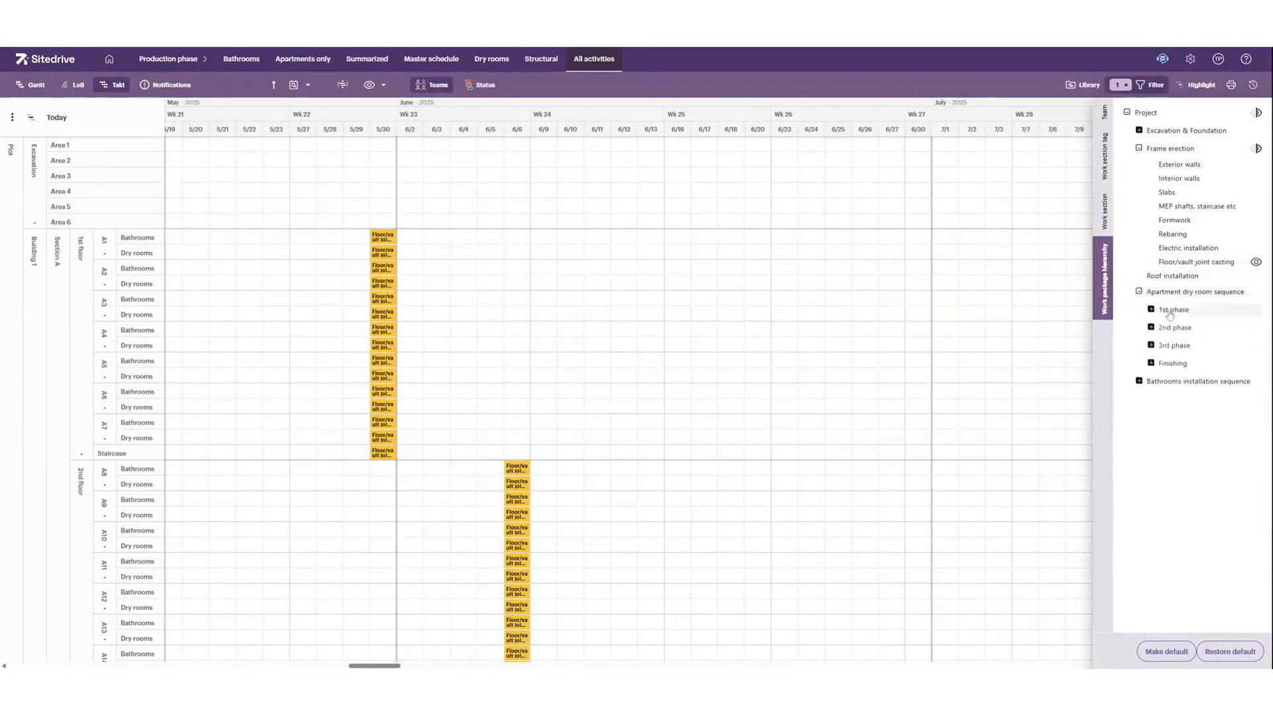
click(1171, 310)
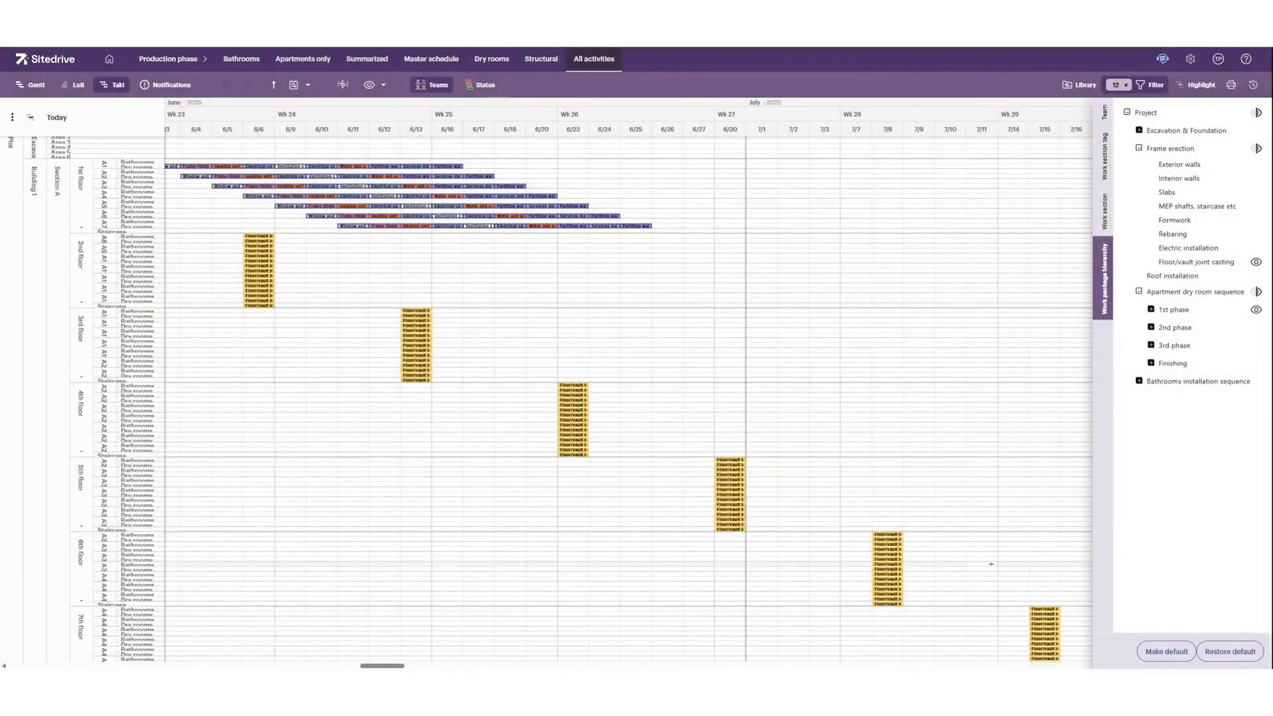
Move the 1st floor's 1st phase dry-room tasks to start 7/3 and the tasks from Fixed furniture through Misc accessories to start 8/7.
mouse_move(196, 174)
drag(196, 175, 636, 165)
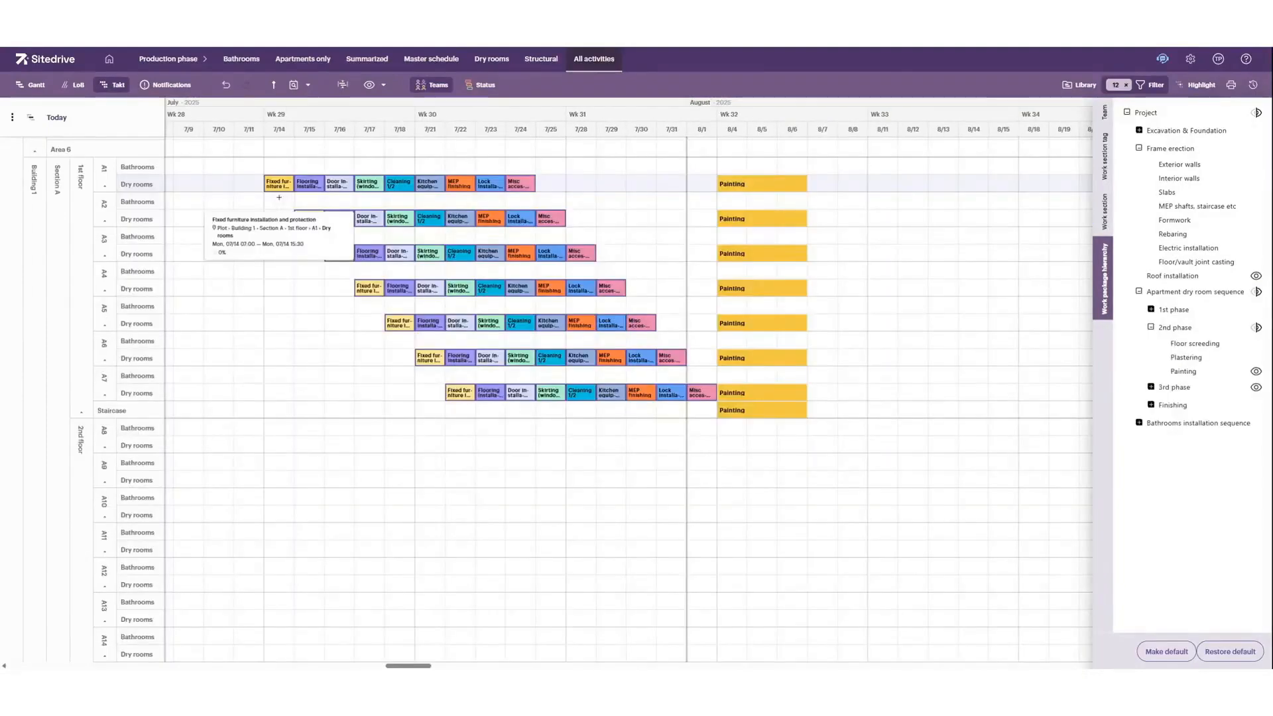
drag(279, 197, 827, 202)
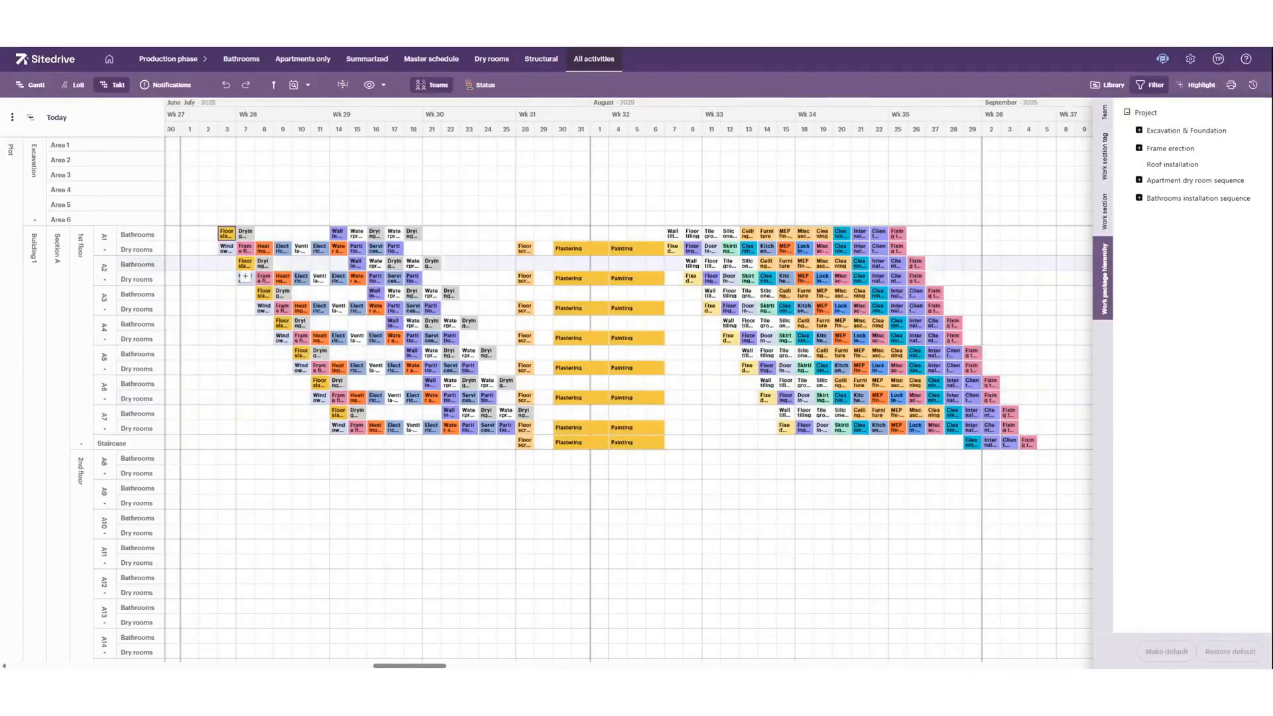
Copy all of the 1st floor's bathroom, dry-room and staircase interior tasks and paste them on the 2nd floor starting 7/15 in A8.
mouse_move(227, 244)
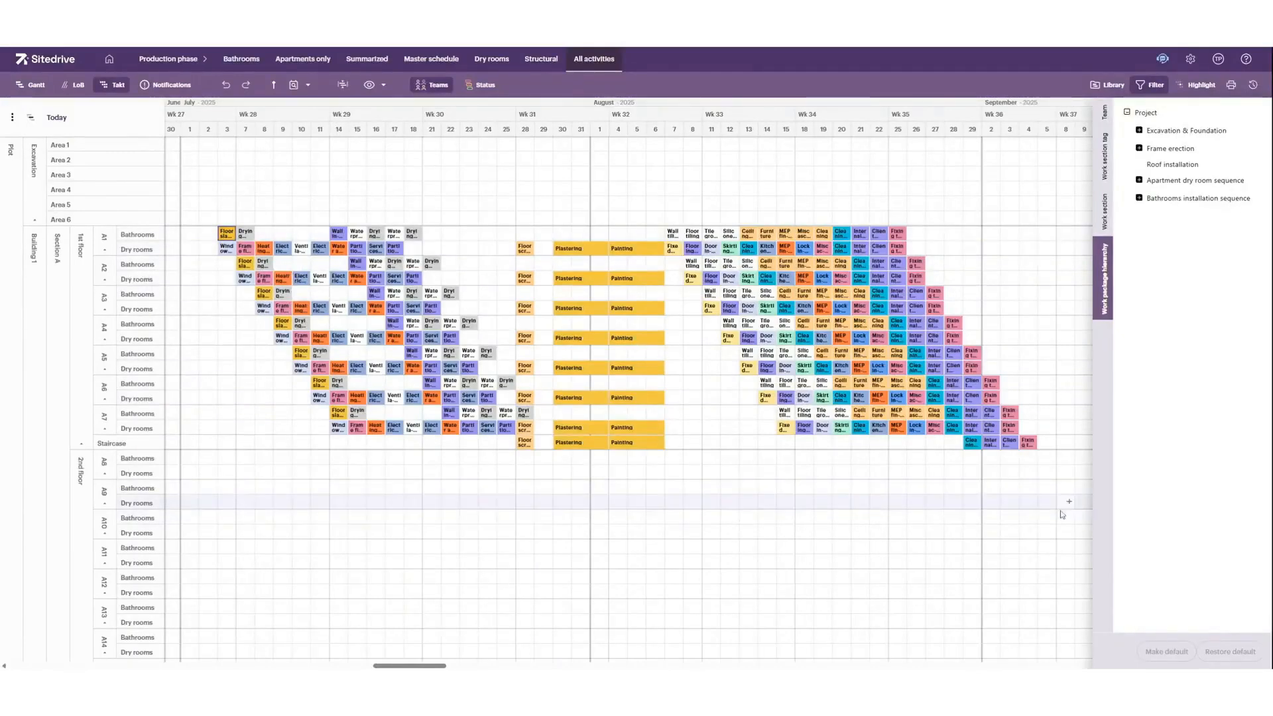
mouse_move(1029, 442)
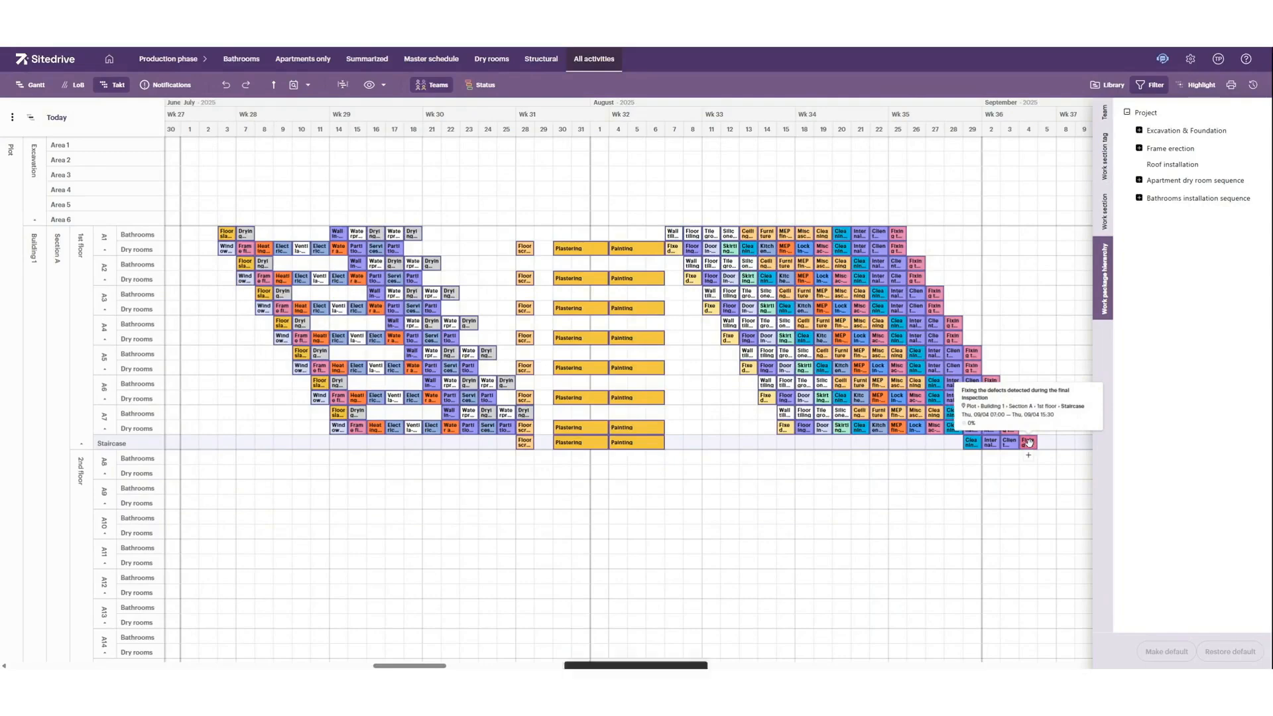
key(ctrl+a)
key(ctrl+c)
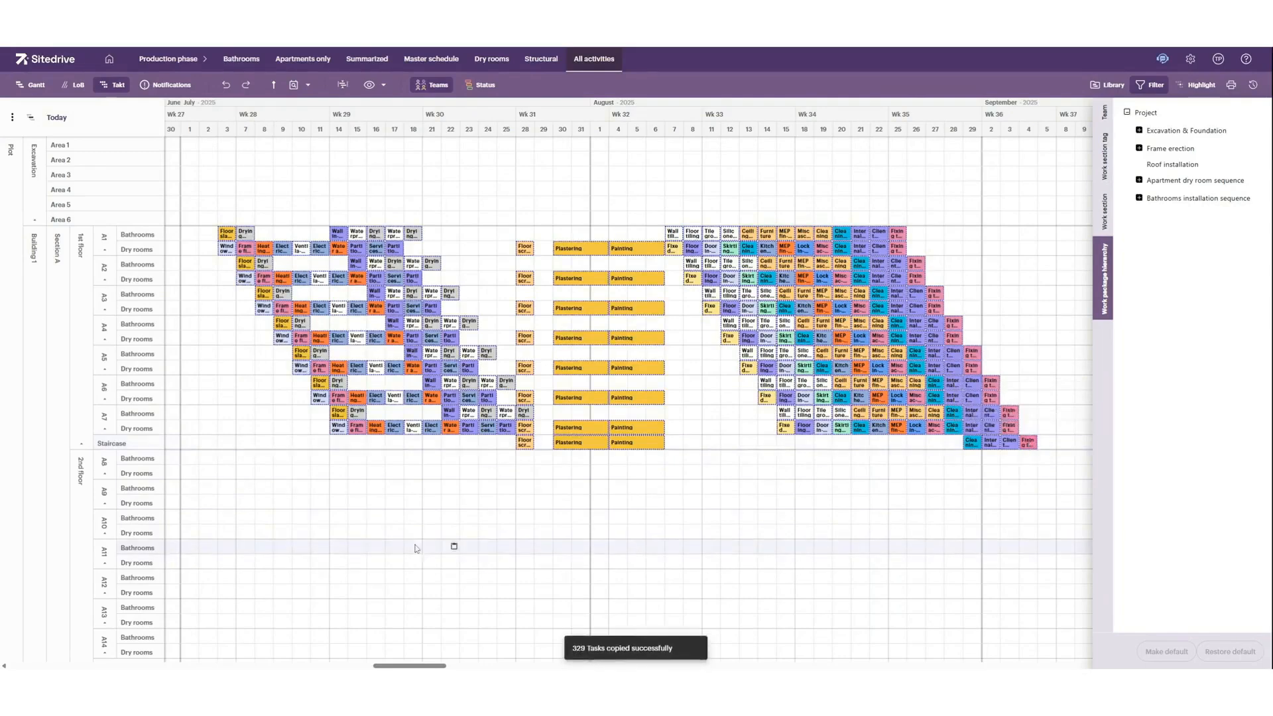
click(360, 460)
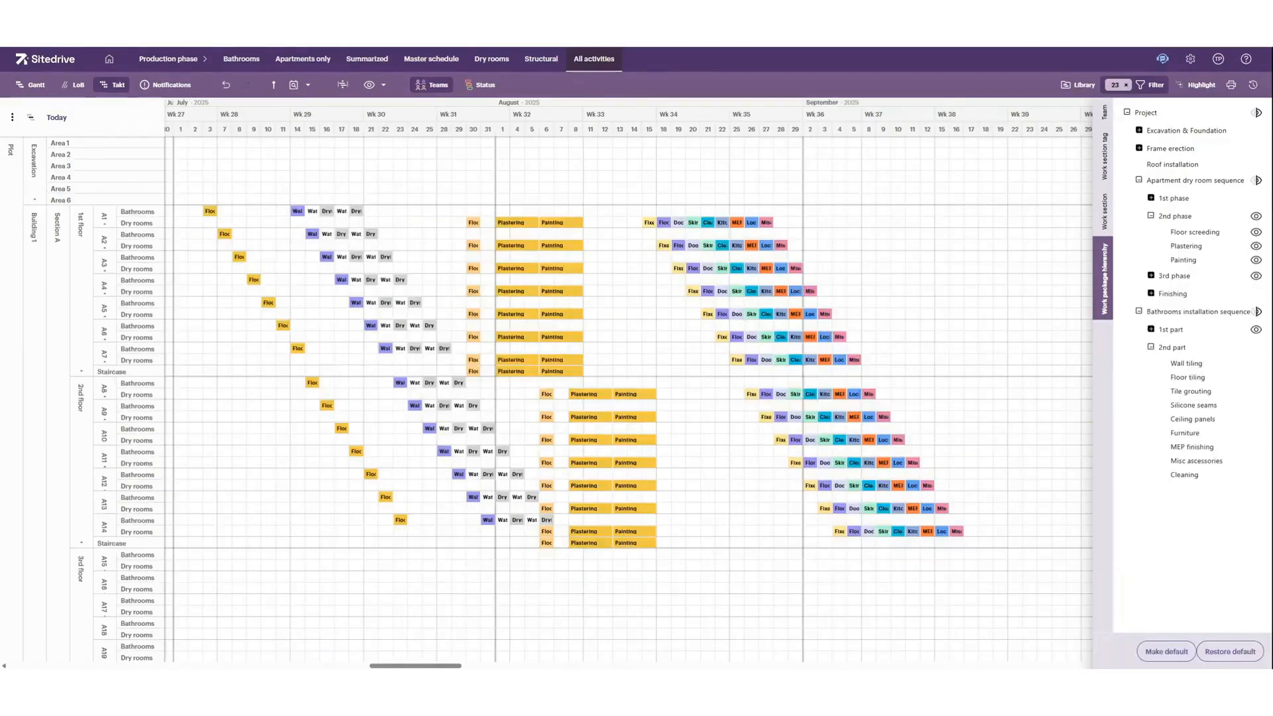
Move the 1st and 2nd floors' tasks from Fixed furniture through Misc accessories four workdays later, starting 8/21 in A1.
click(651, 223)
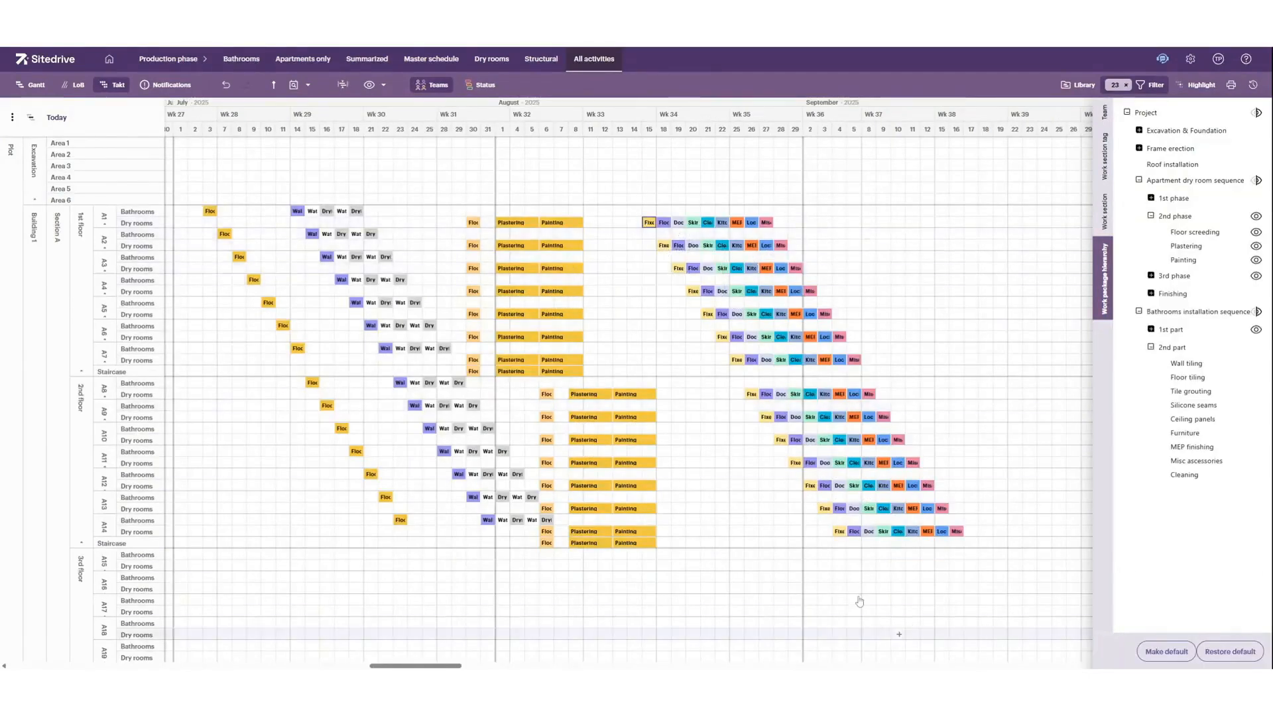
shift+click(956, 531)
drag(664, 223, 725, 223)
Move the 2nd floor's Floor screeding to 8/11, Plastering to 8/13–8/15 and Painting to 8/18–8/20, including the staircase.
click(546, 394)
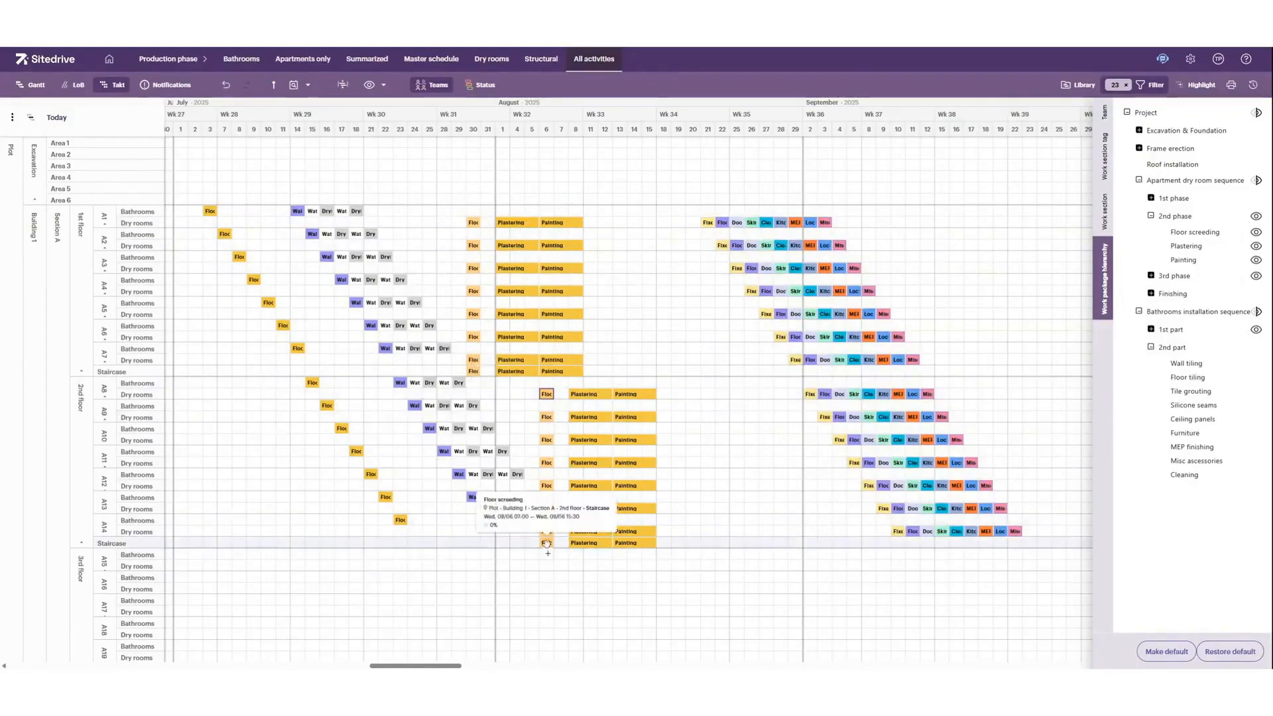
shift+click(547, 544)
shift+click(630, 543)
drag(630, 393, 674, 394)
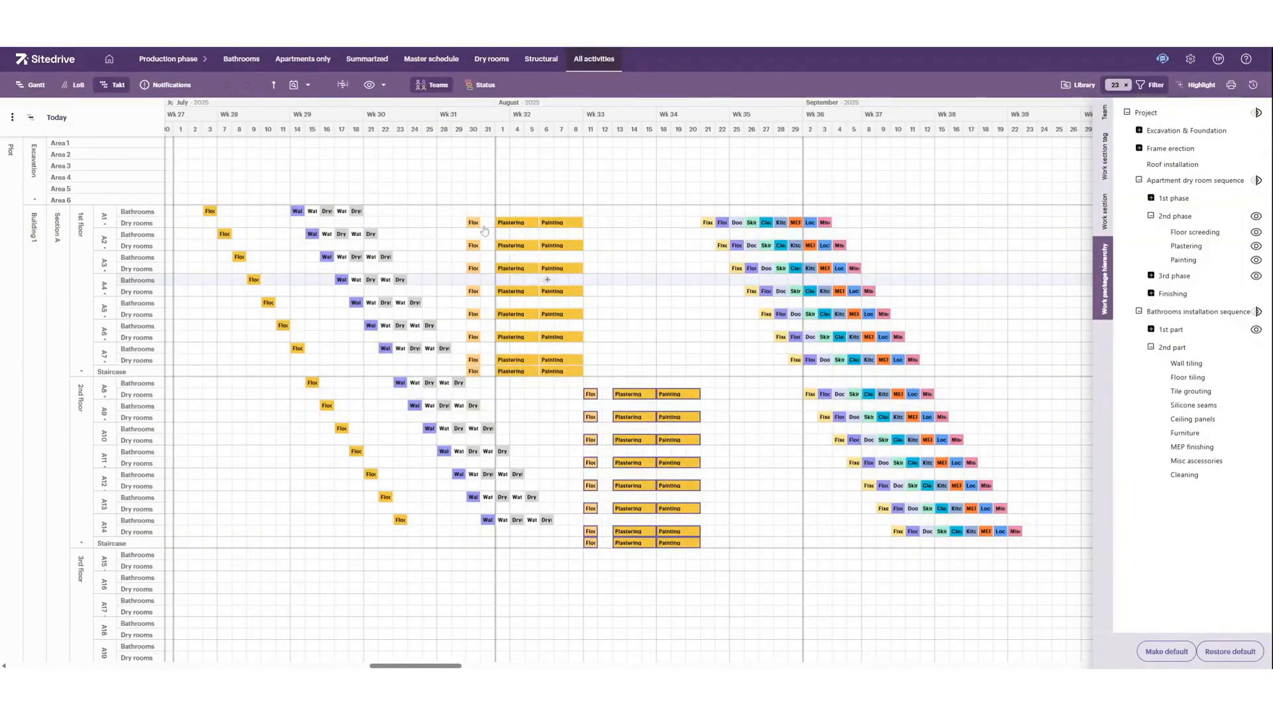
Move the 1st floor's Plastering and Painting tasks, including the staircase, five workdays later so Plastering starts 8/8 and Painting 8/13.
click(508, 223)
shift+click(526, 372)
shift+click(555, 372)
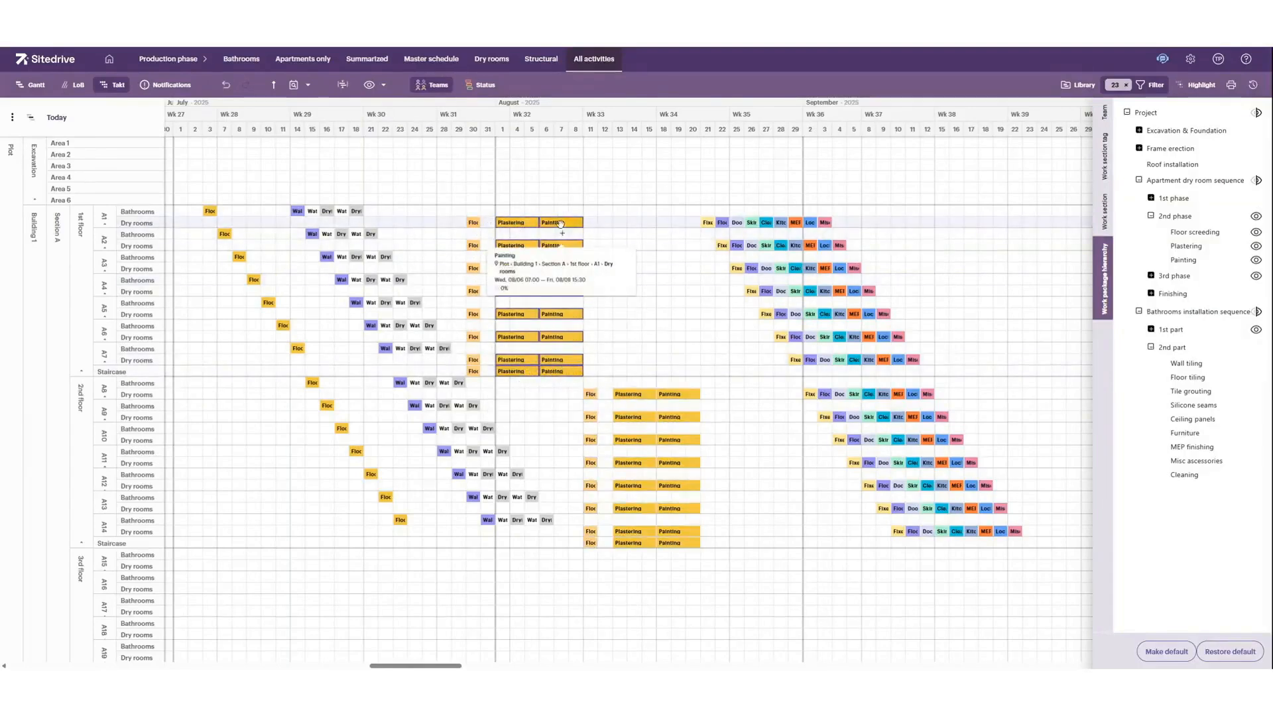
drag(559, 224, 629, 224)
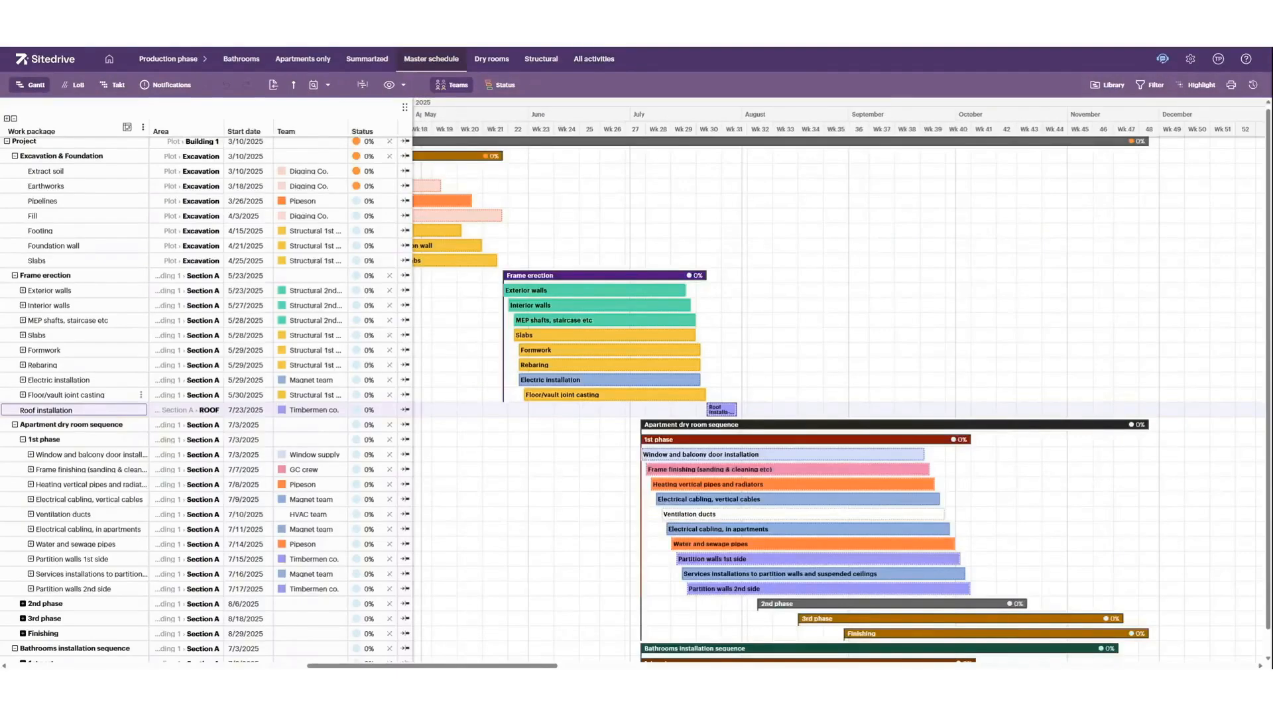
Expand Floor/vault joint casting and move the 1st phase tasks from Window and balcony door installation through Water and sewage pipes to start 6/16.
click(22, 394)
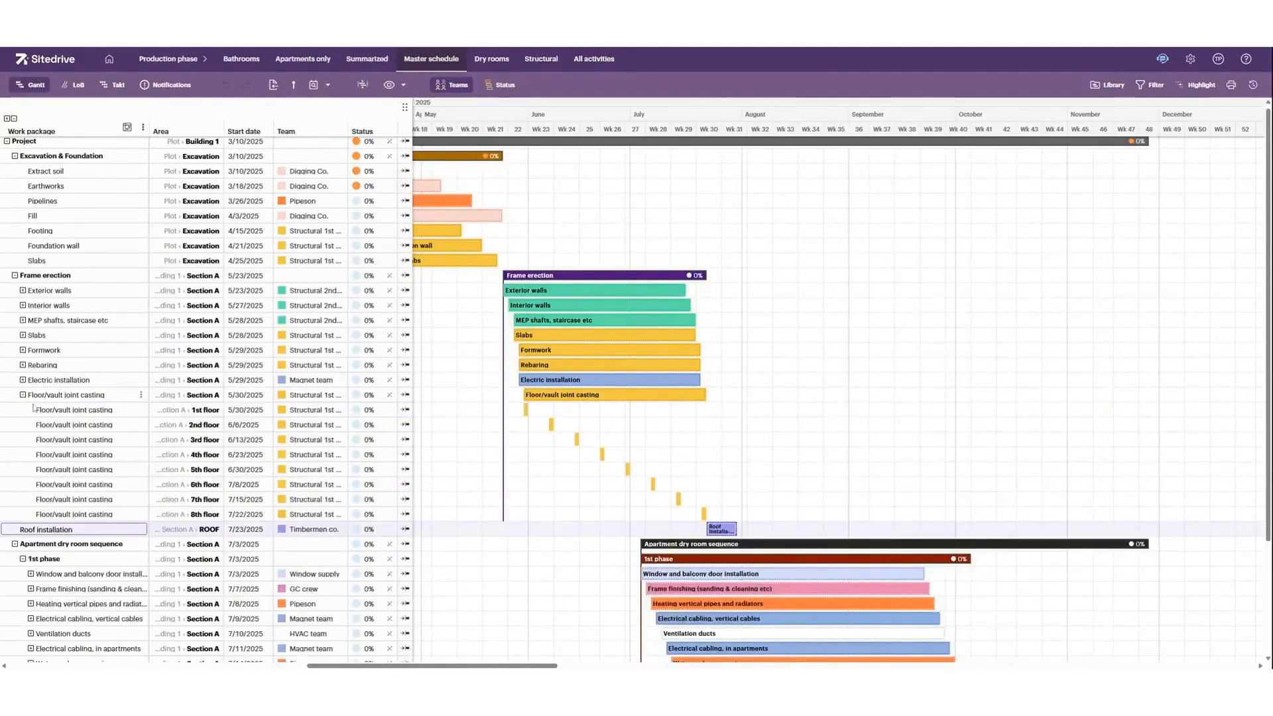
scroll(475, 517, down, 2)
scroll(494, 515, down, 1)
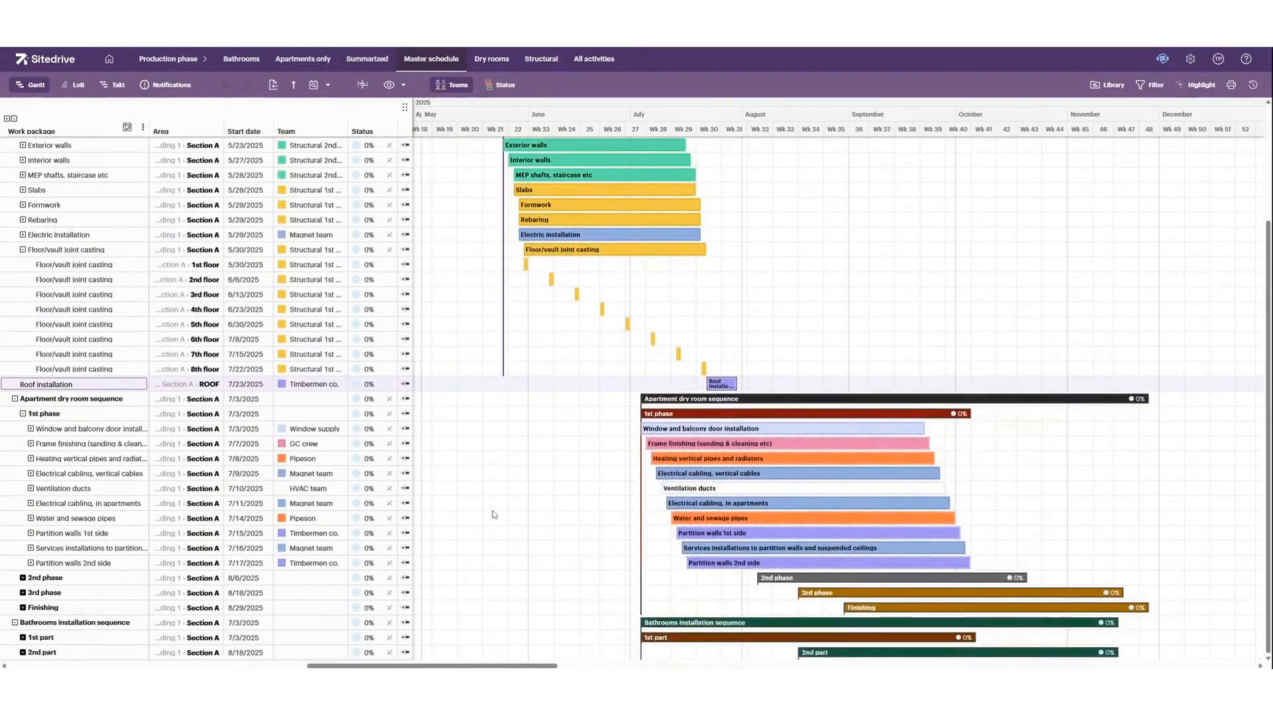
click(713, 429)
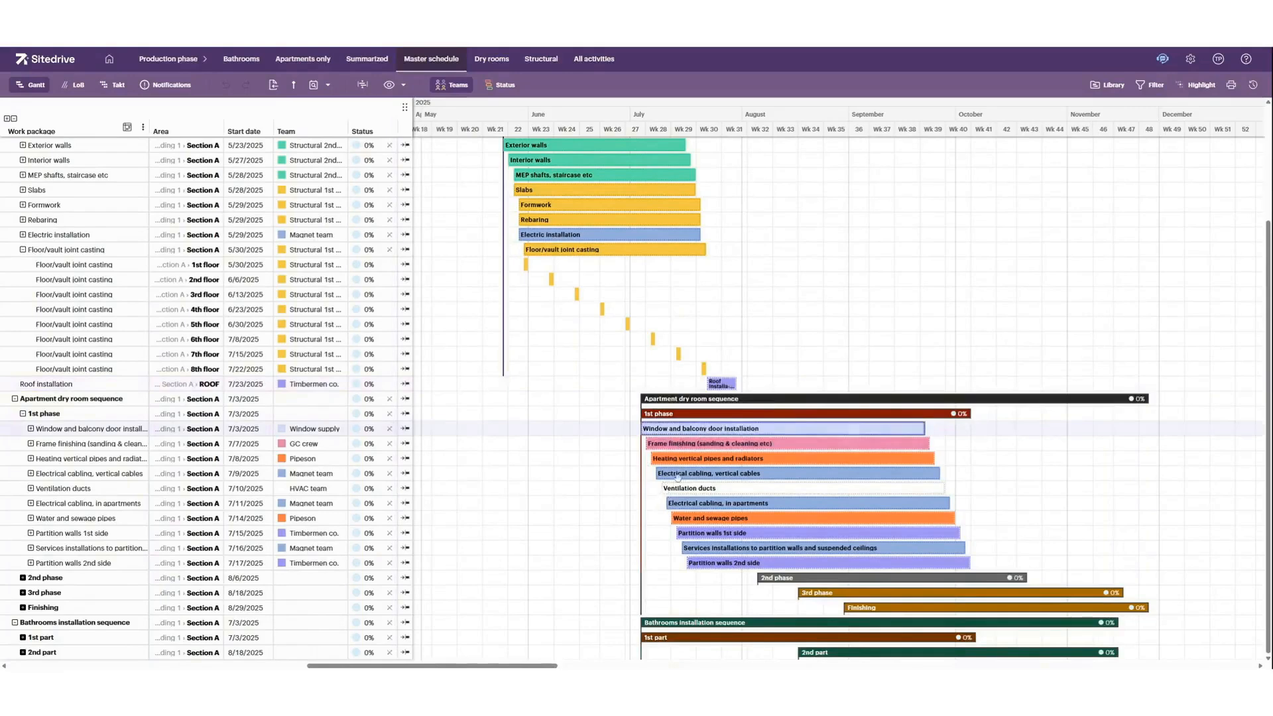
shift+click(707, 515)
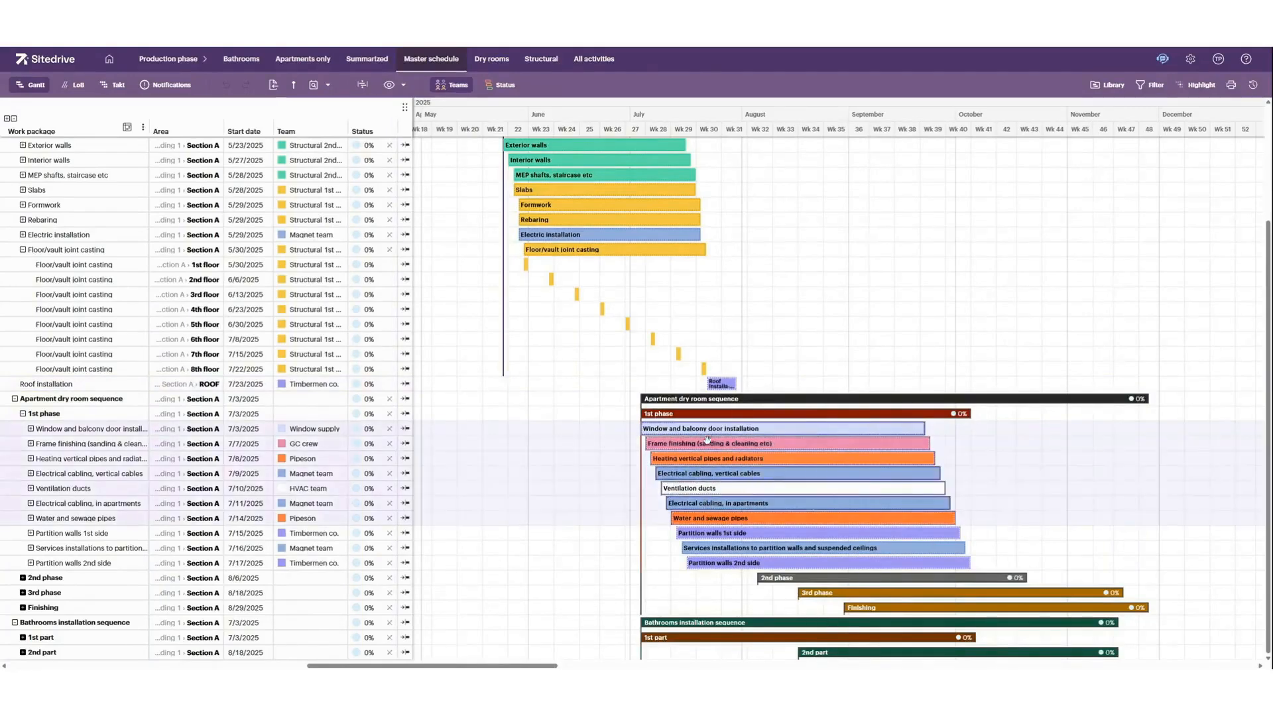
drag(707, 430, 652, 435)
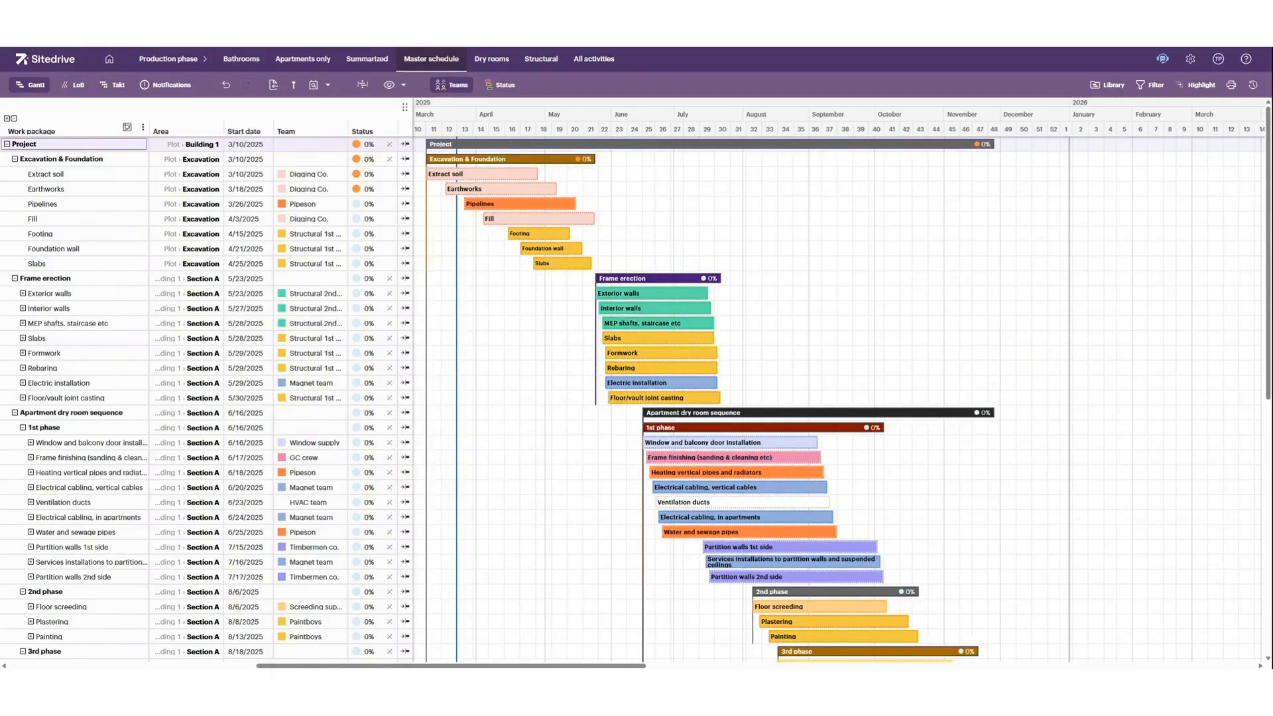
Examine the master schedule as a line of balance, following the task lines from the 1st to the 8th floor.
scroll(557, 335, down, 3)
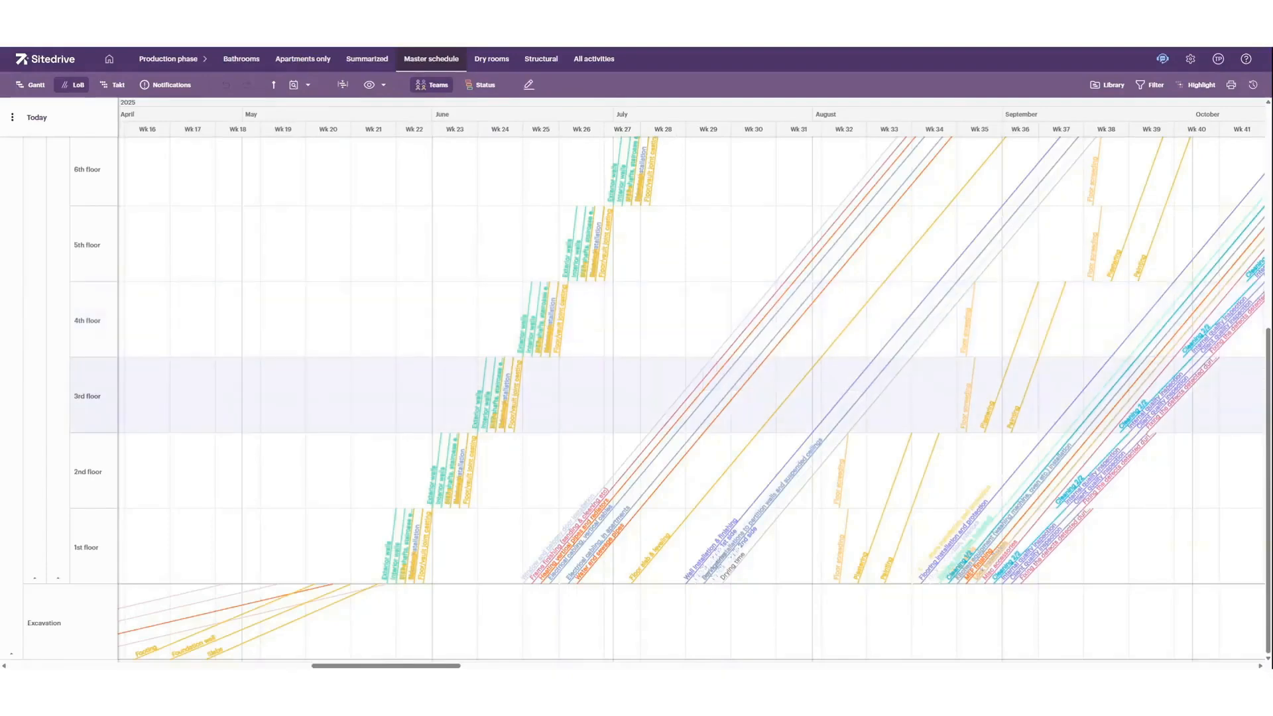
drag(652, 399, 431, 488)
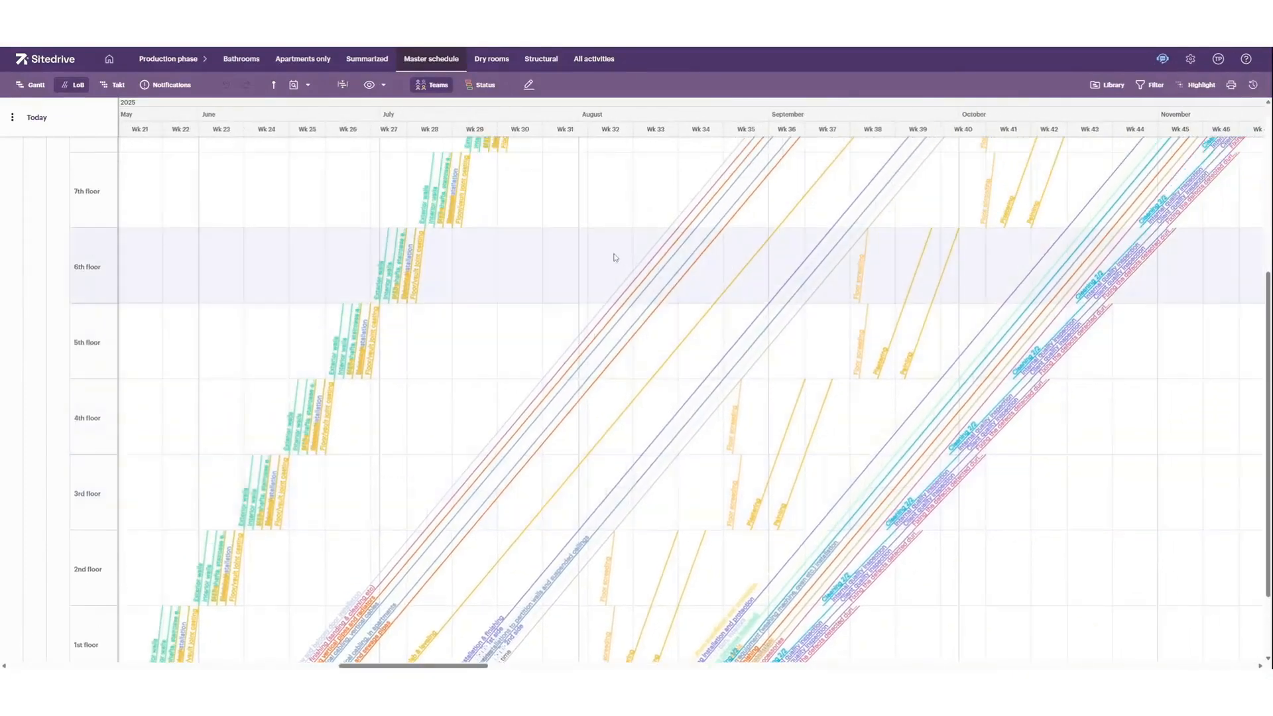
drag(605, 258, 536, 293)
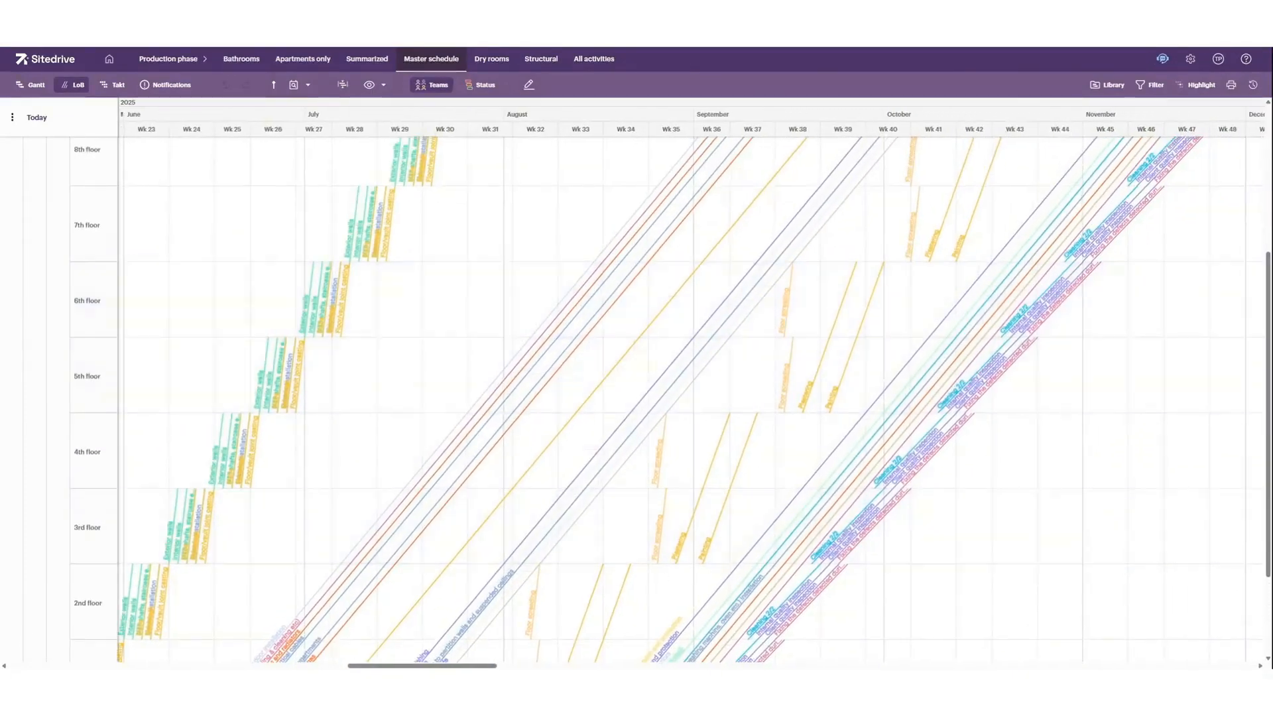